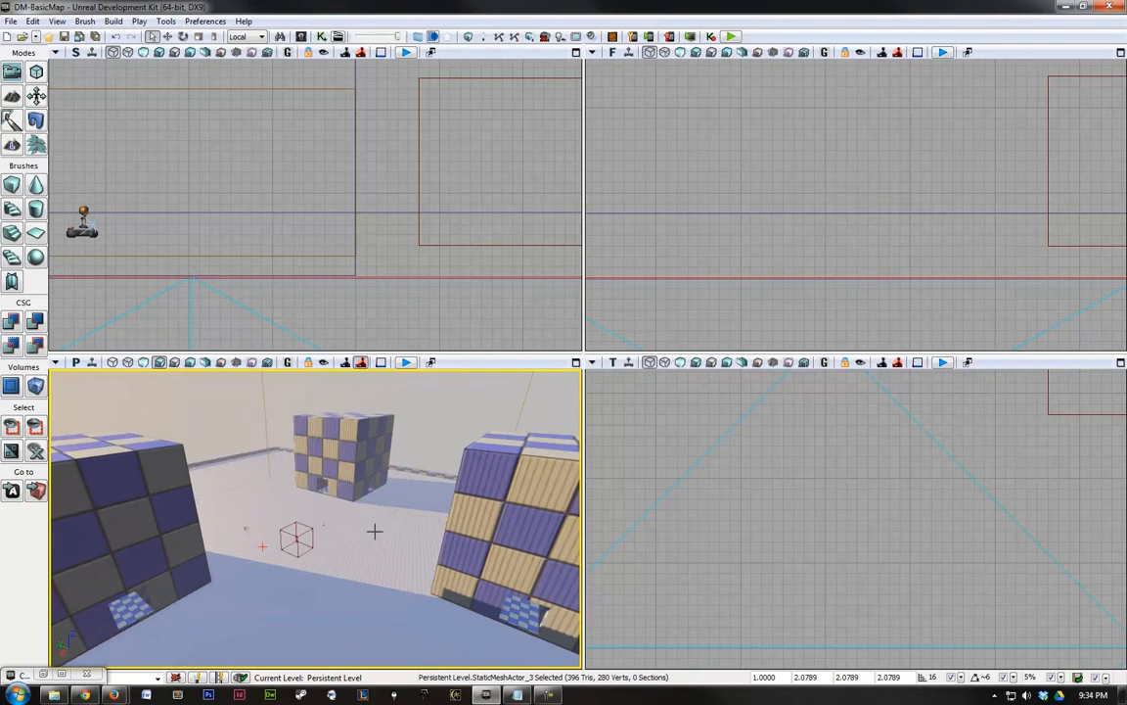
Examine the existing floor mesh and checkered buildings in the perspective and top views.
click(503, 495)
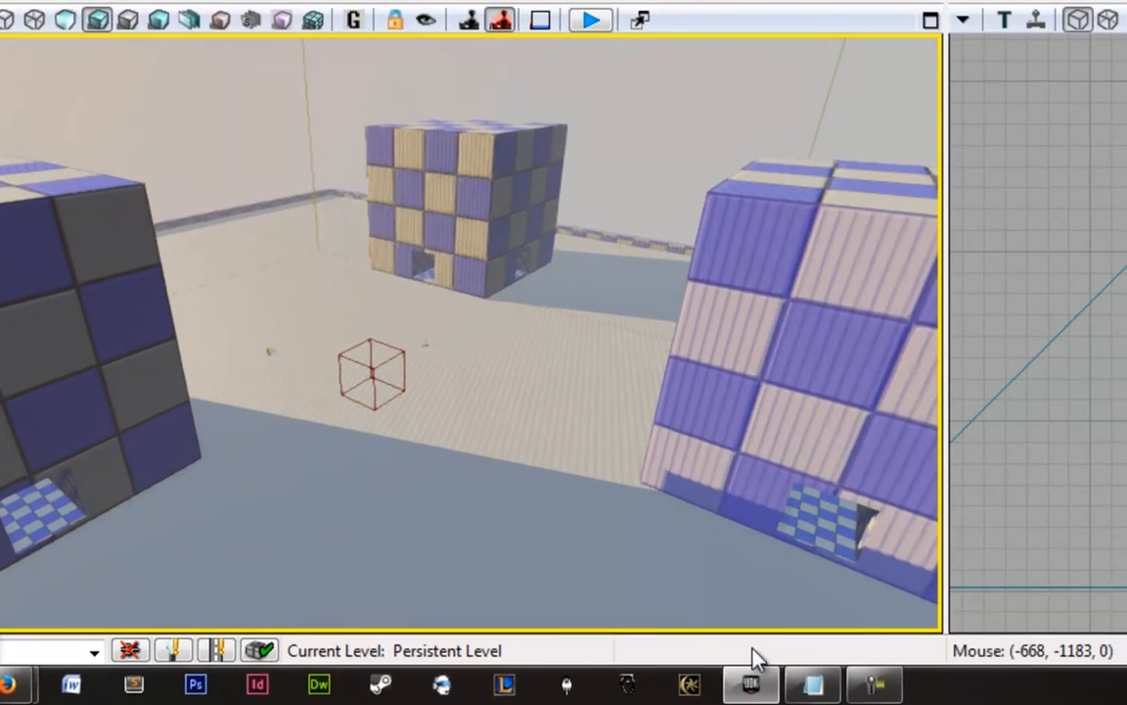
click(483, 331)
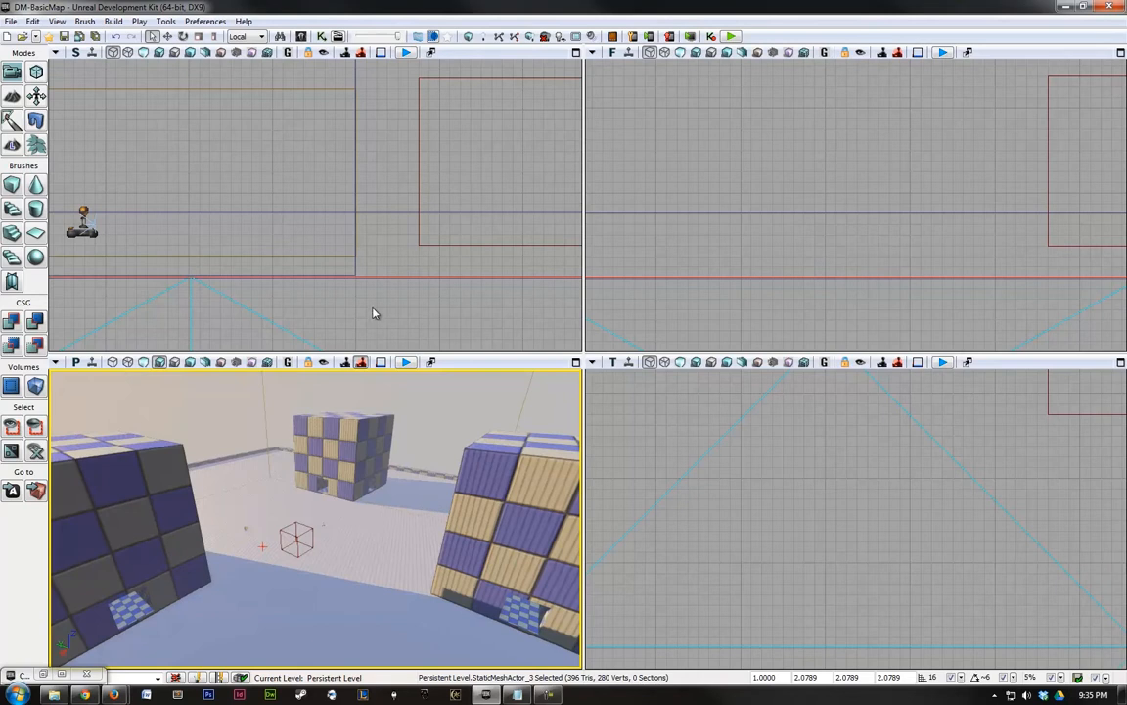
click(721, 477)
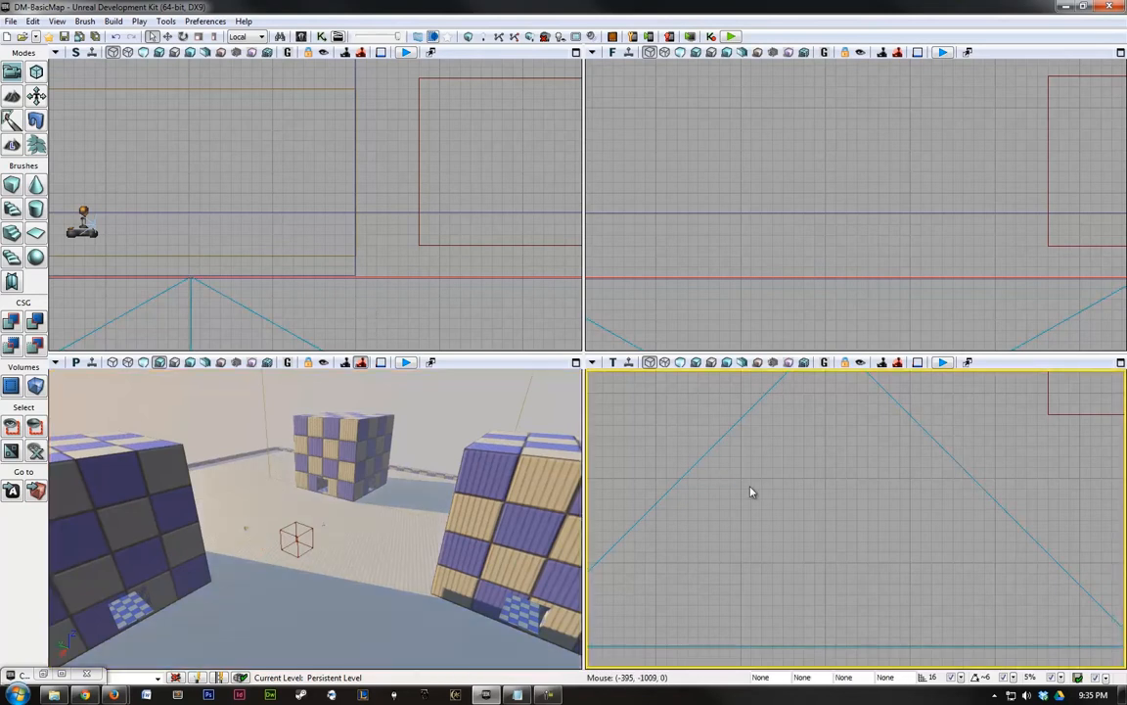
scroll(768, 471, down, 8)
scroll(766, 466, up, 3)
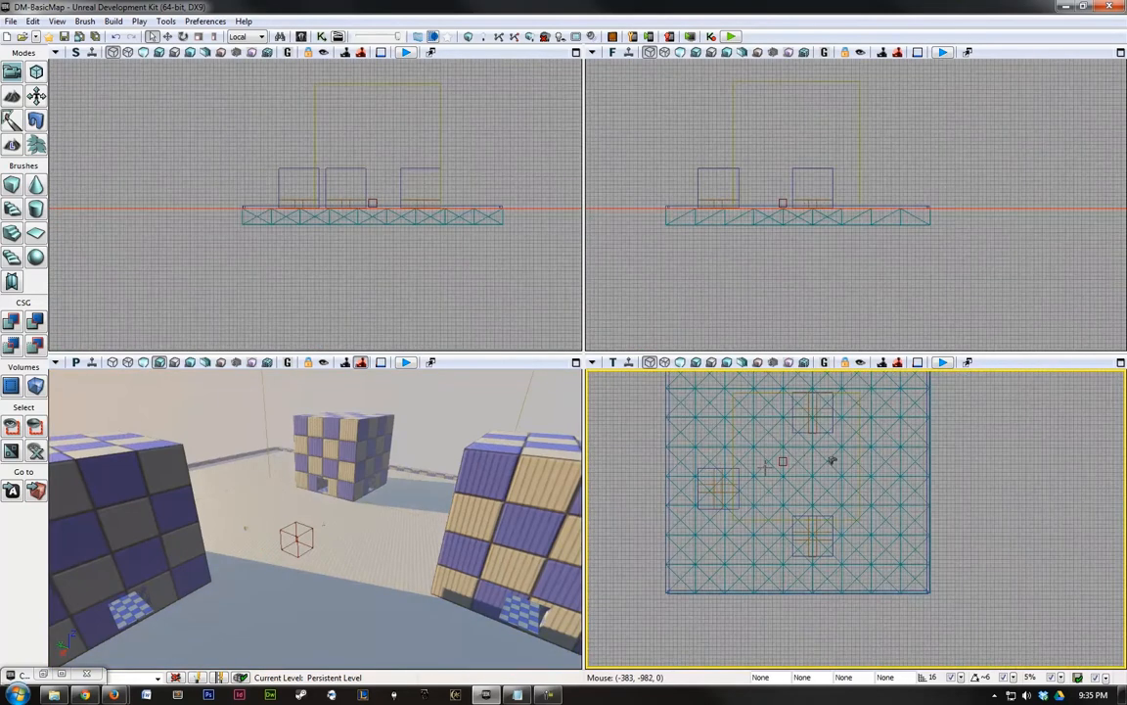
click(878, 526)
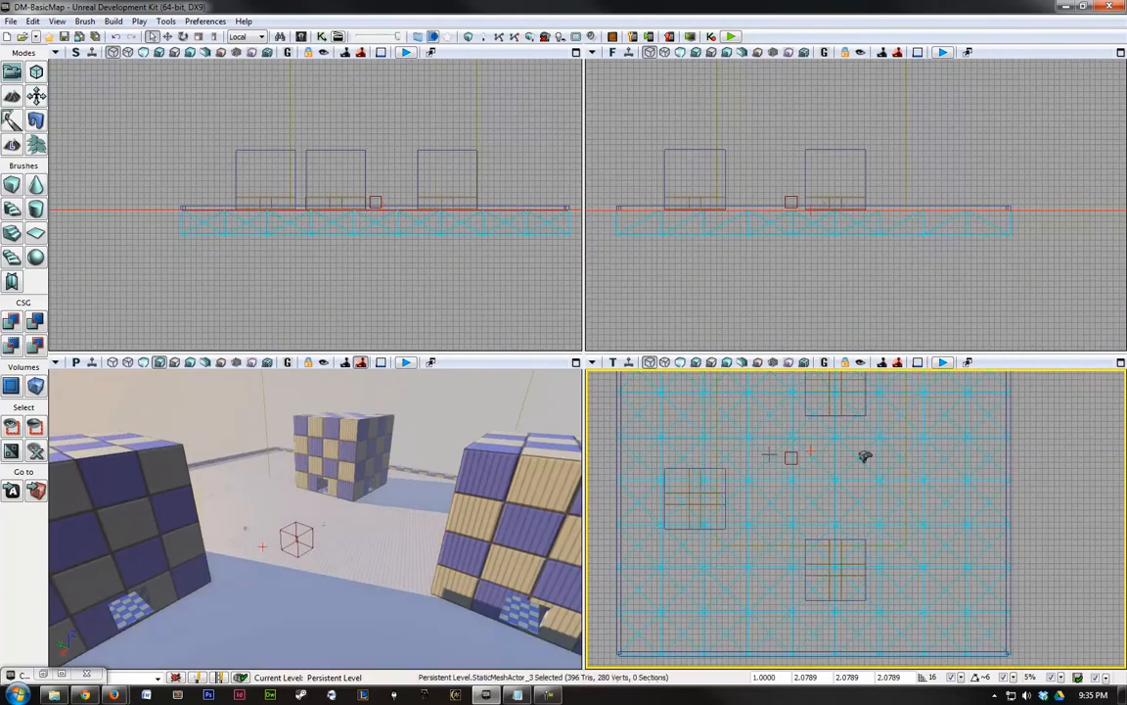
click(665, 509)
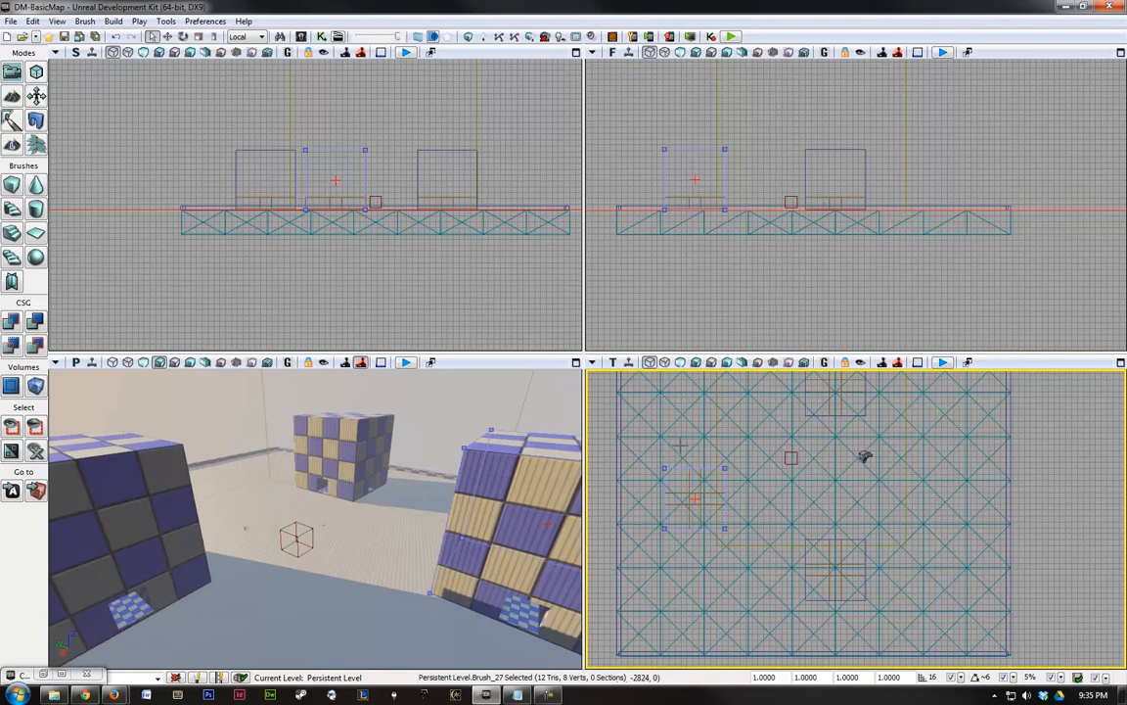
scroll(622, 403, down, 4)
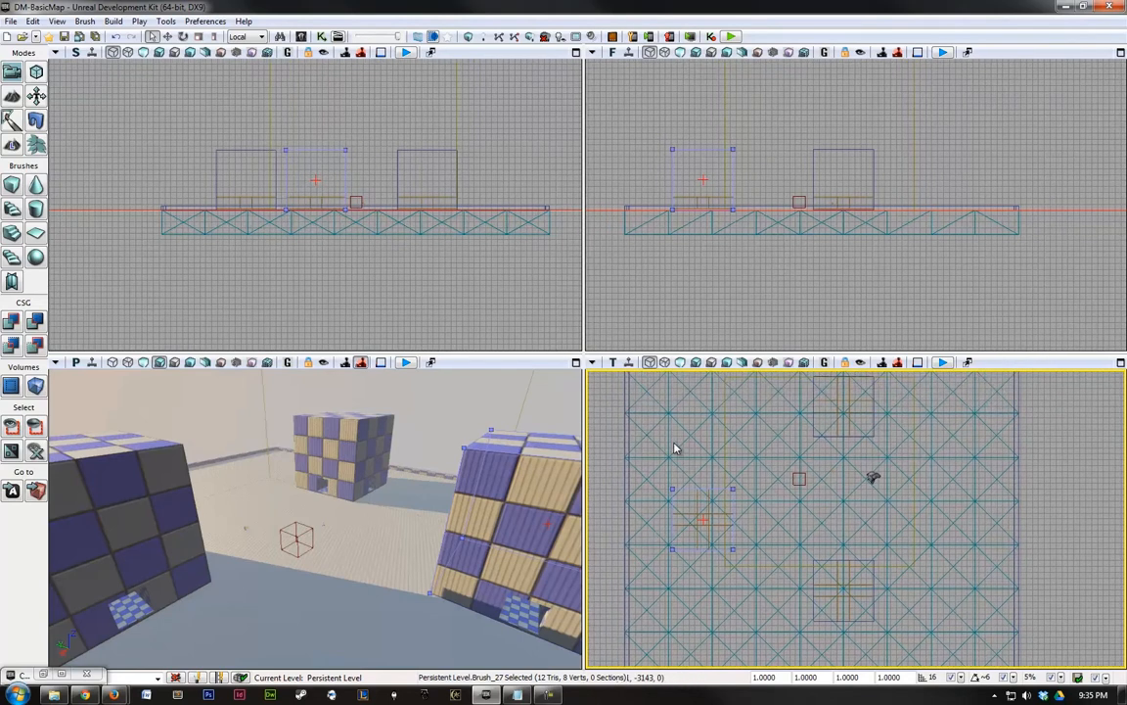
scroll(606, 397, up, 3)
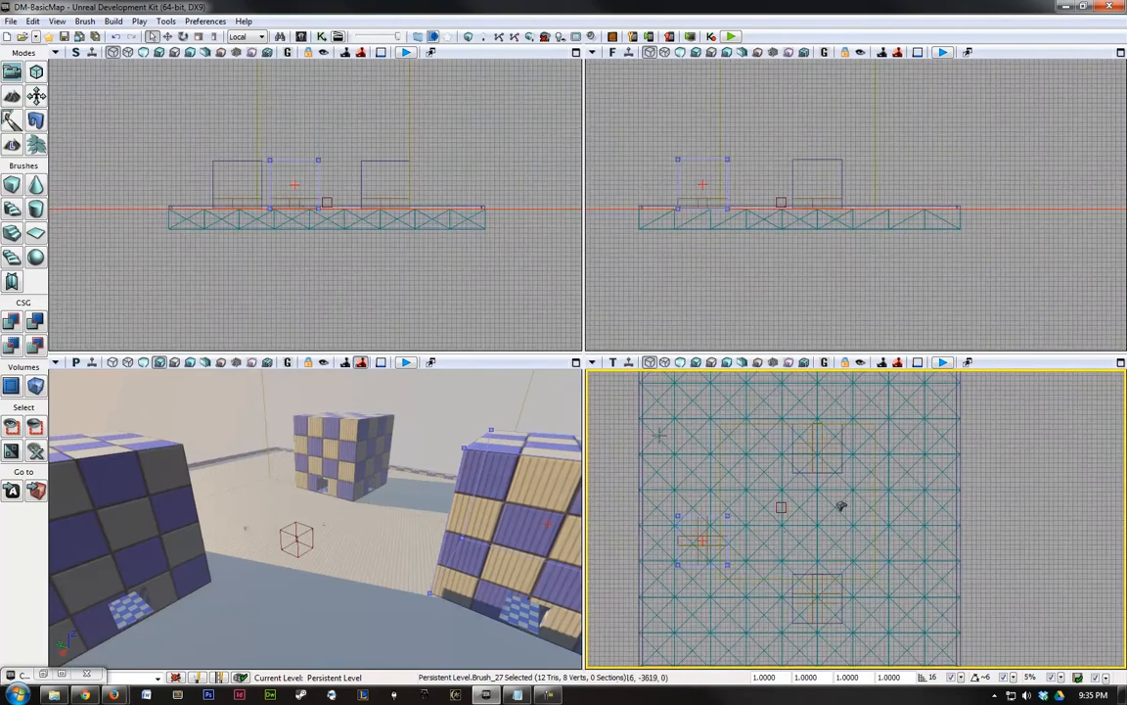
Scale the thin border brush at the floor's edge non-uniformly into a wide slab and move it over the existing floor.
click(641, 508)
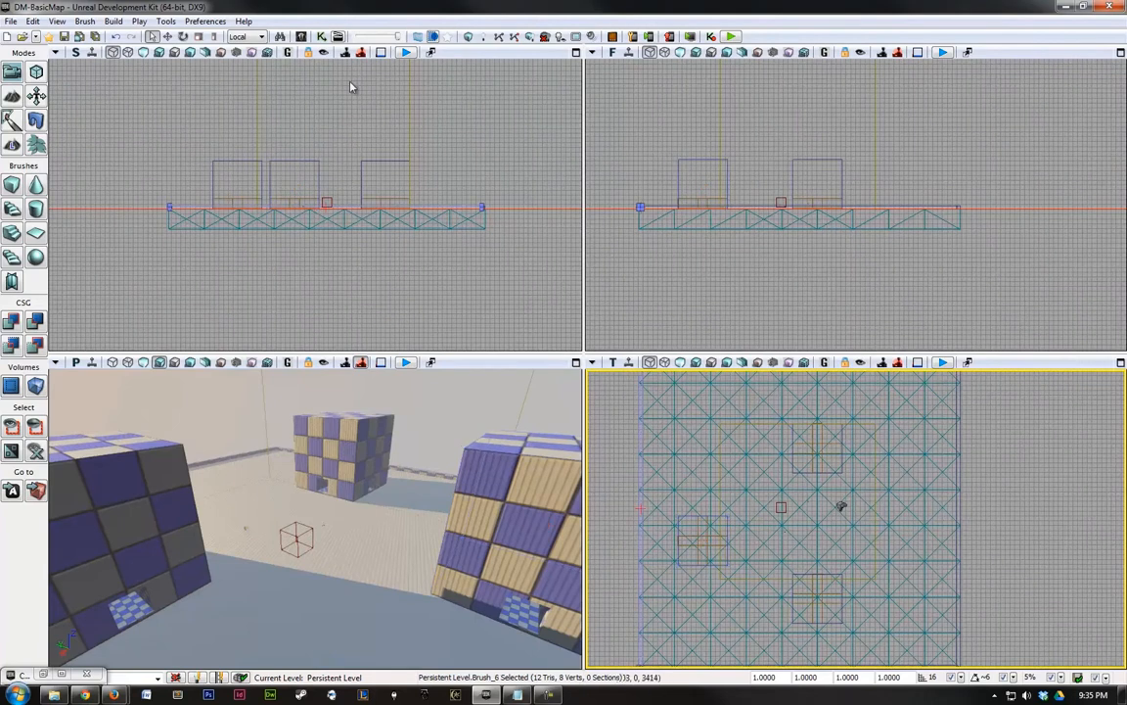
click(215, 37)
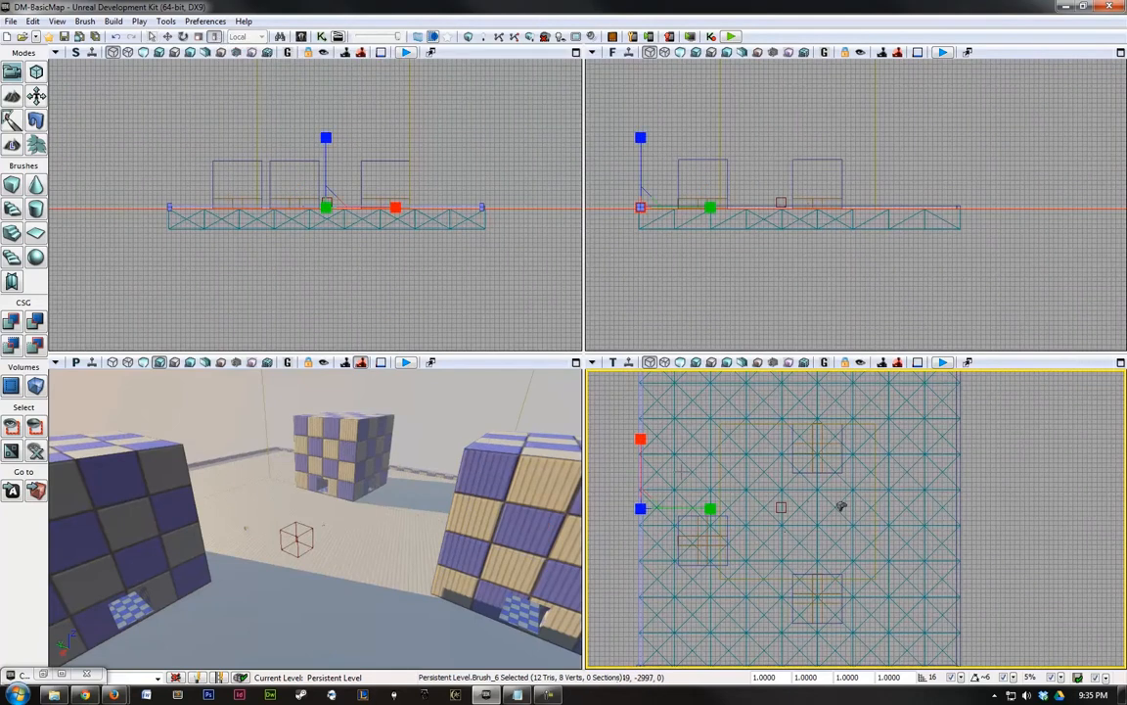
mouse_move(712, 508)
mouse_down()
mouse_move(926, 514)
mouse_move(1123, 475)
mouse_move(1106, 433)
mouse_move(780, 475)
mouse_move(807, 479)
mouse_up()
key(x)
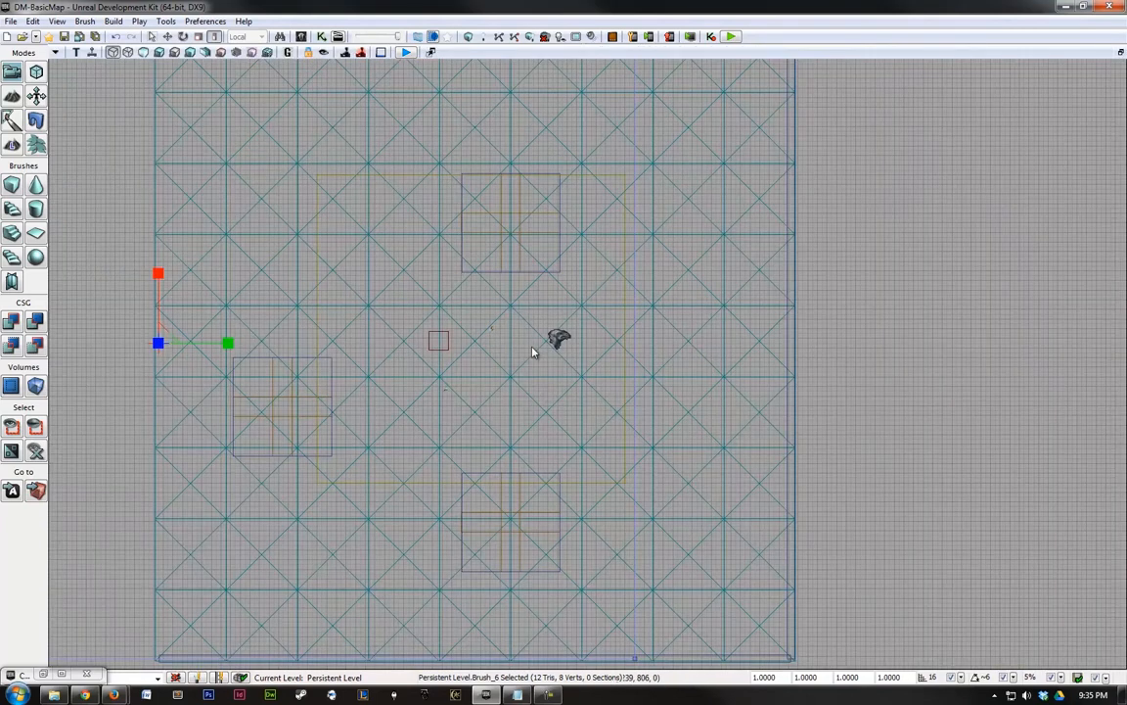
scroll(403, 336, down, 4)
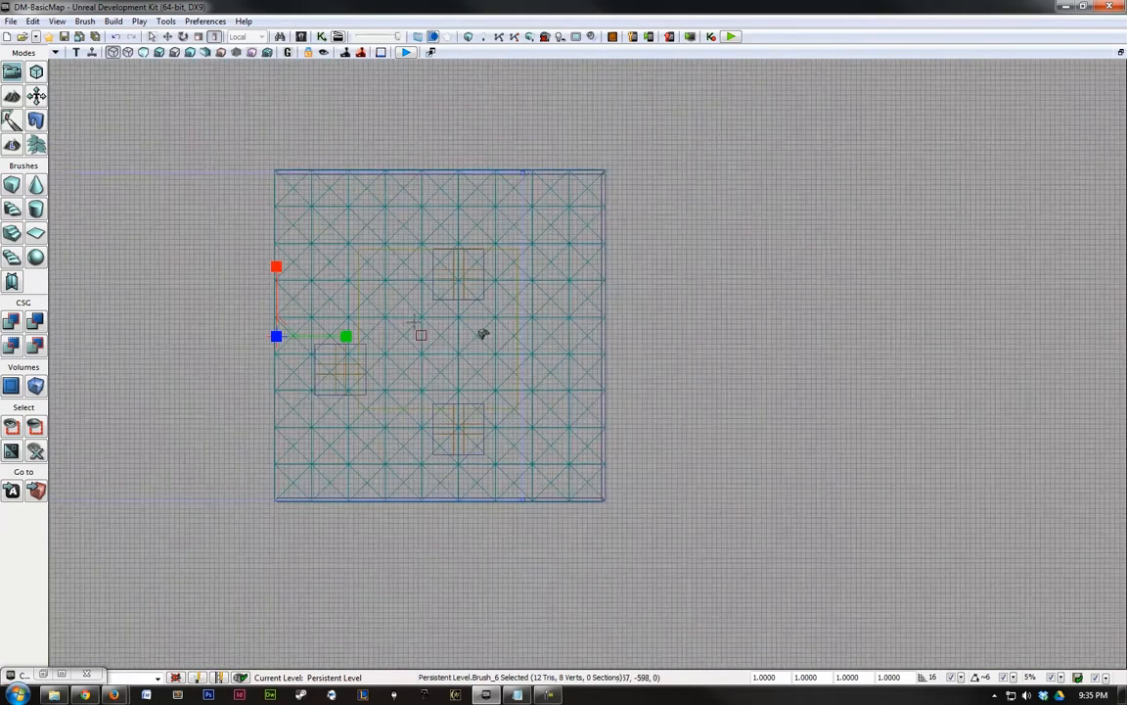
drag(376, 334, 277, 335)
key(space)
drag(376, 334, 497, 325)
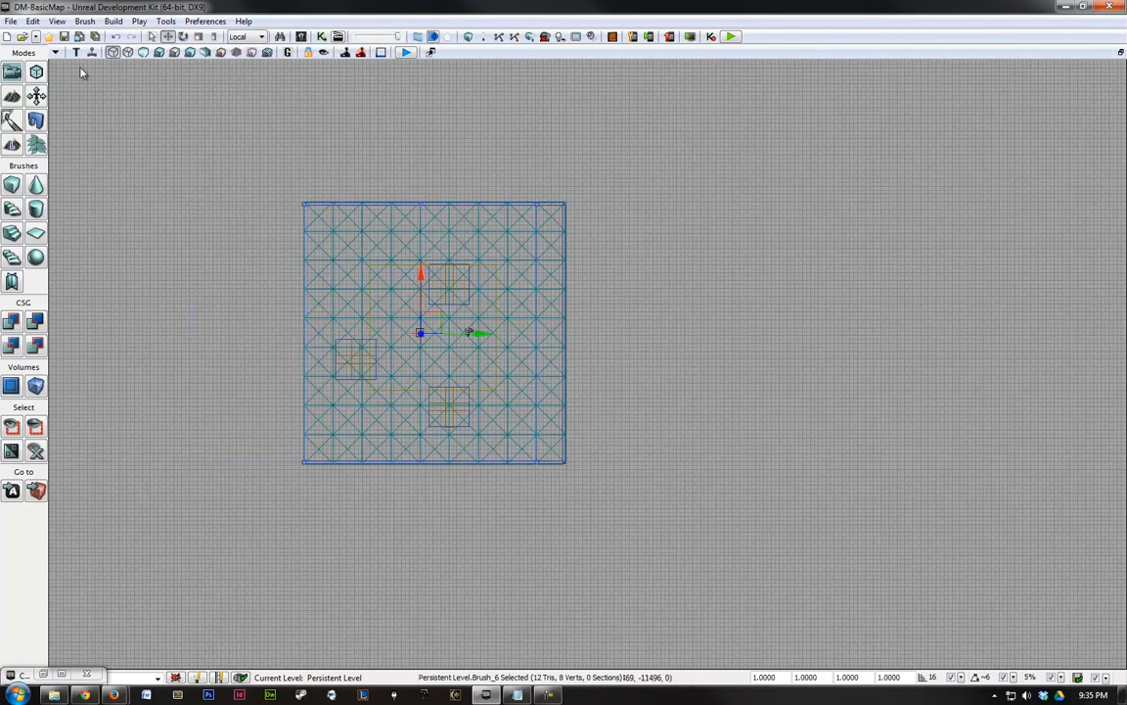
In geometry mode with world coordinates, move the slab brush's two vertices beside the uncovered strip out to the floor's edge.
click(36, 74)
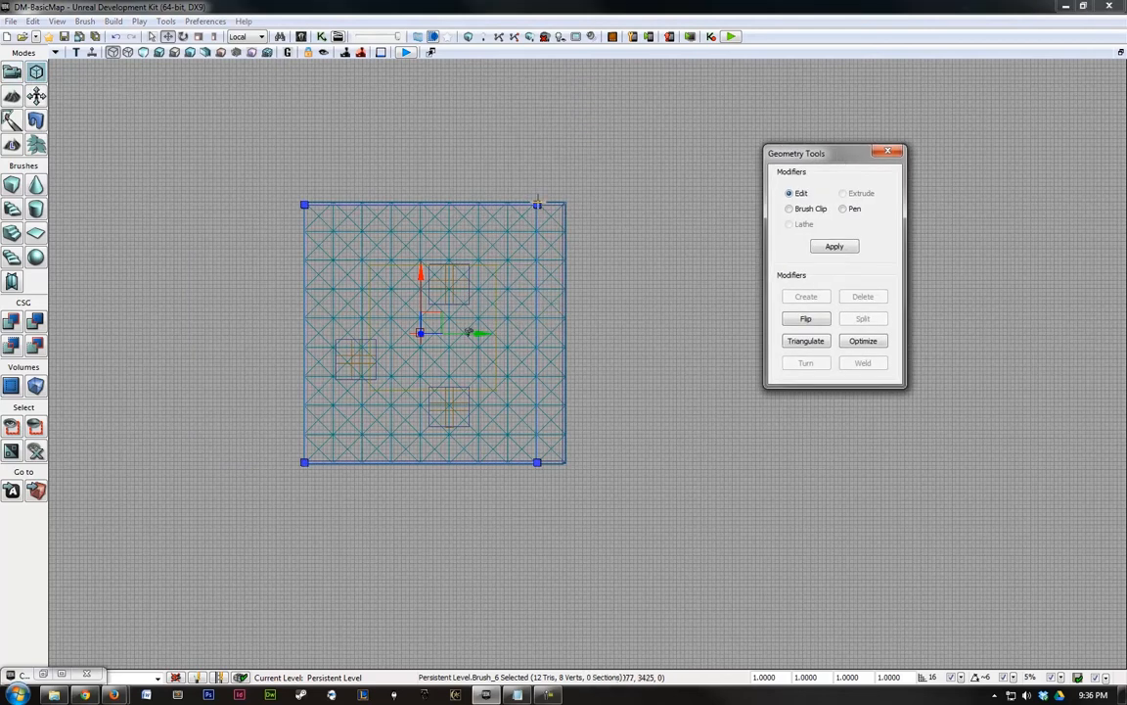
click(537, 204)
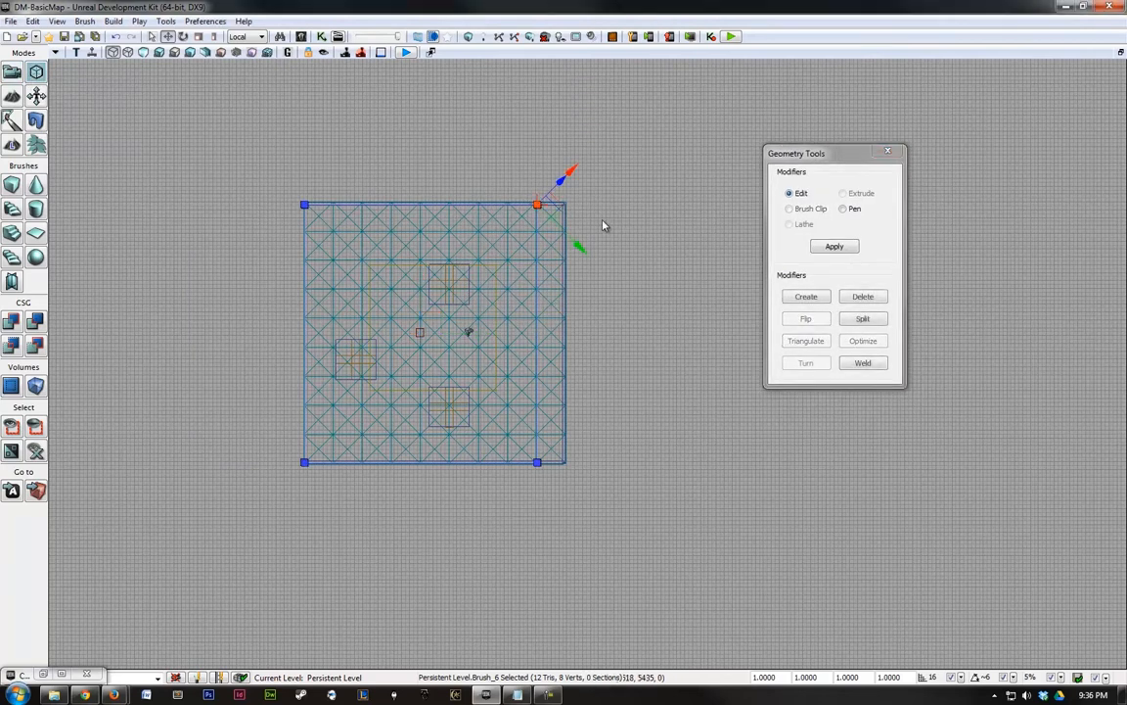
ctrl+click(537, 462)
click(246, 36)
click(235, 49)
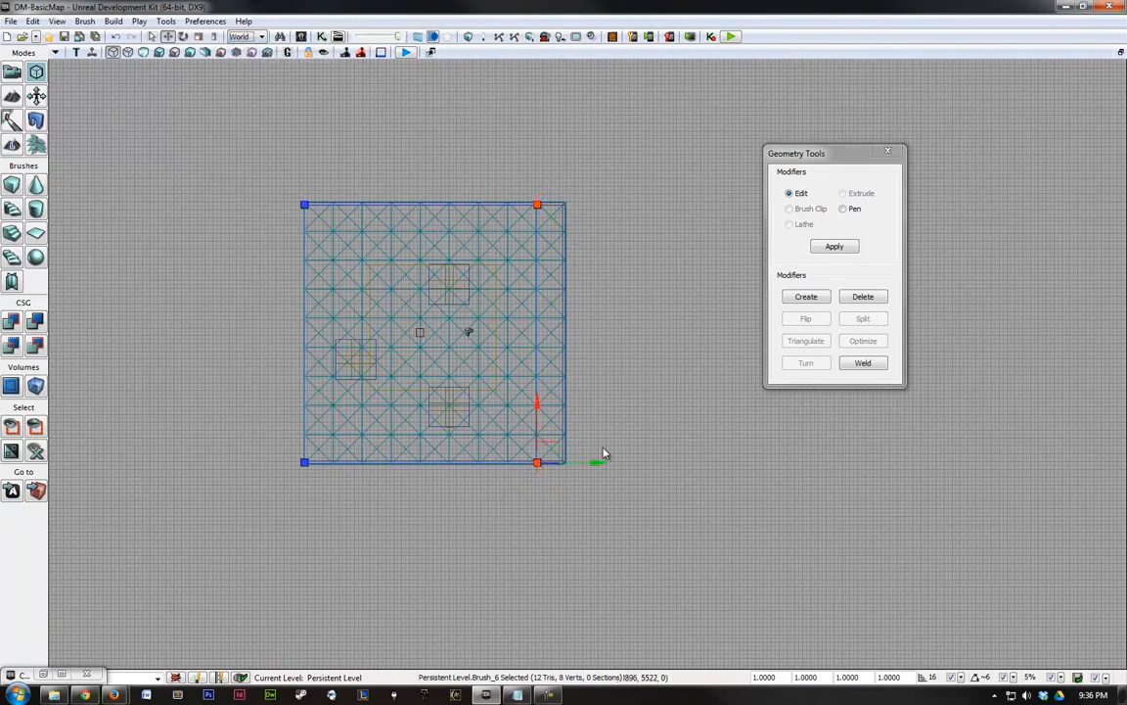
drag(596, 460, 626, 460)
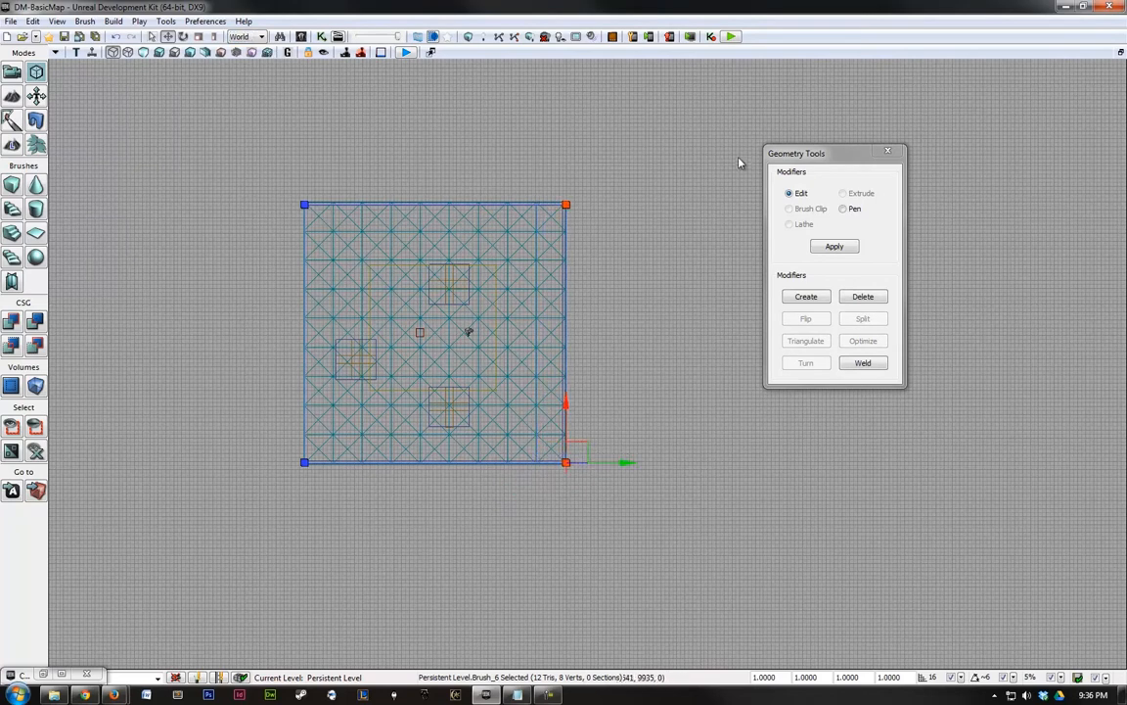
click(888, 149)
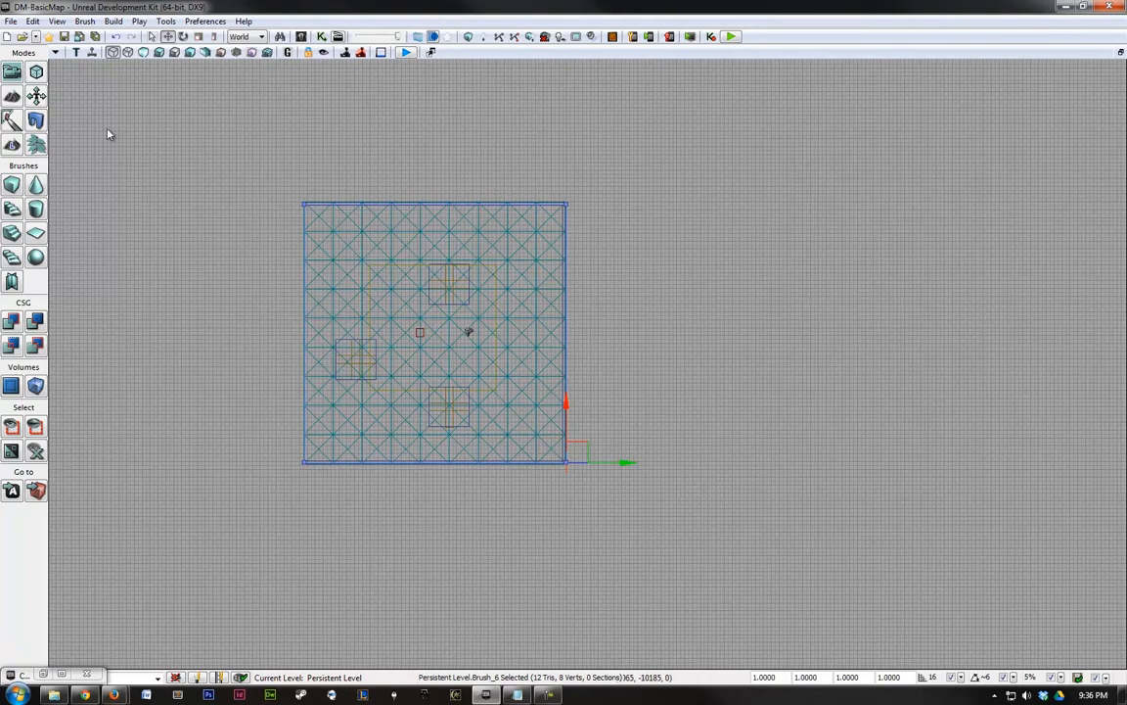
Restore the four-viewport layout and remove the old static mesh floor from the map.
key(ctrl+x)
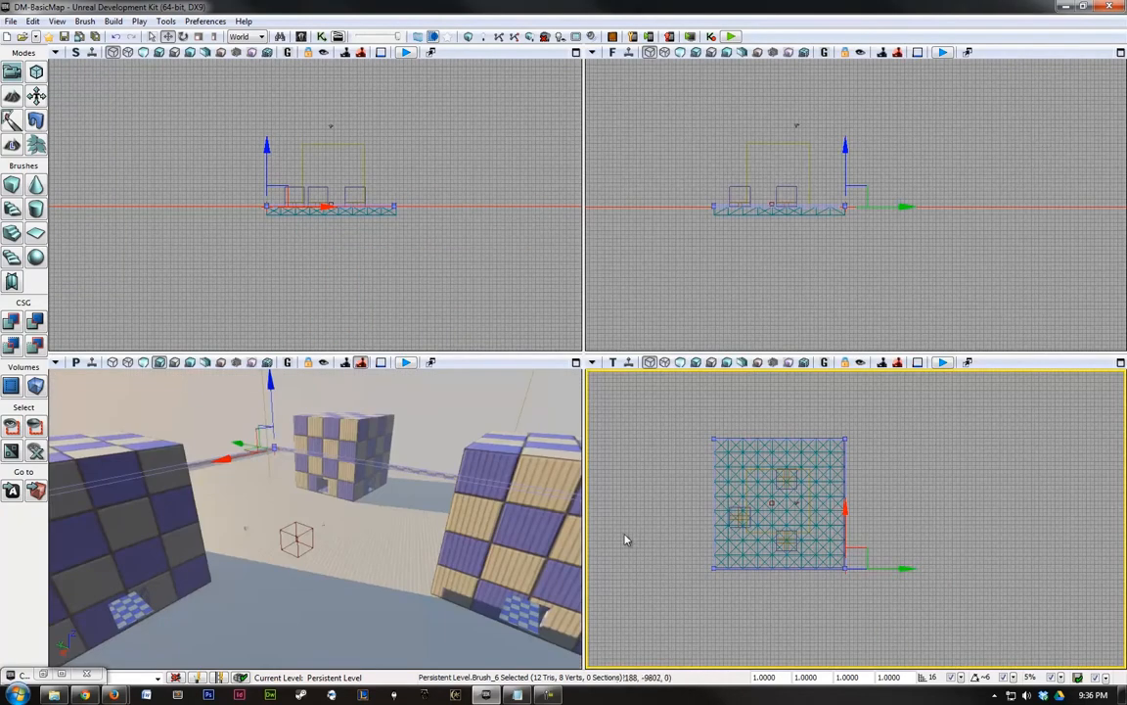
click(832, 448)
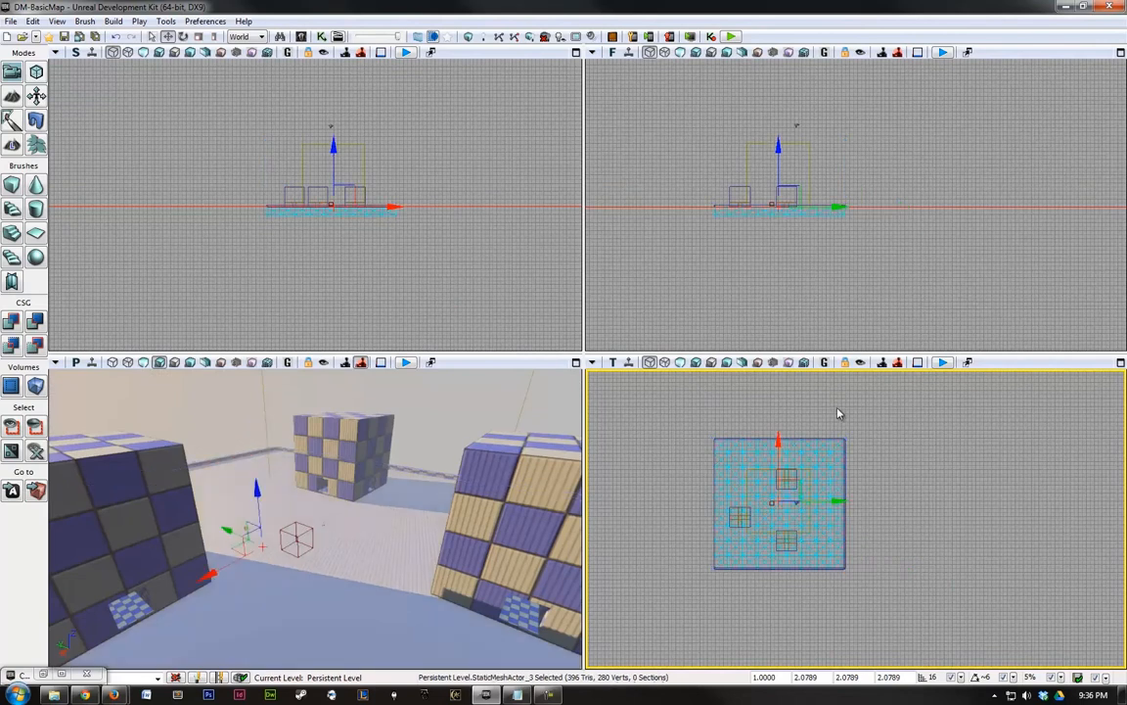
click(674, 442)
Lower the new floor brush to the base of the buildings in the side view and rebuild the geometry.
click(410, 167)
scroll(409, 166, up, 10)
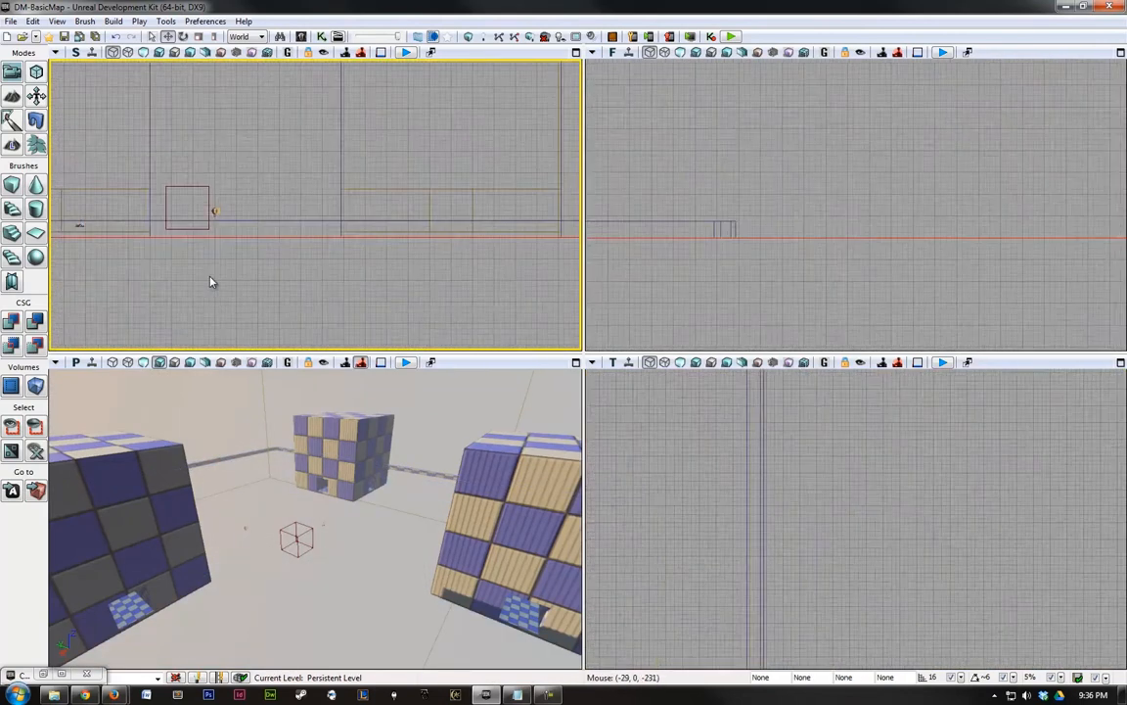
click(267, 211)
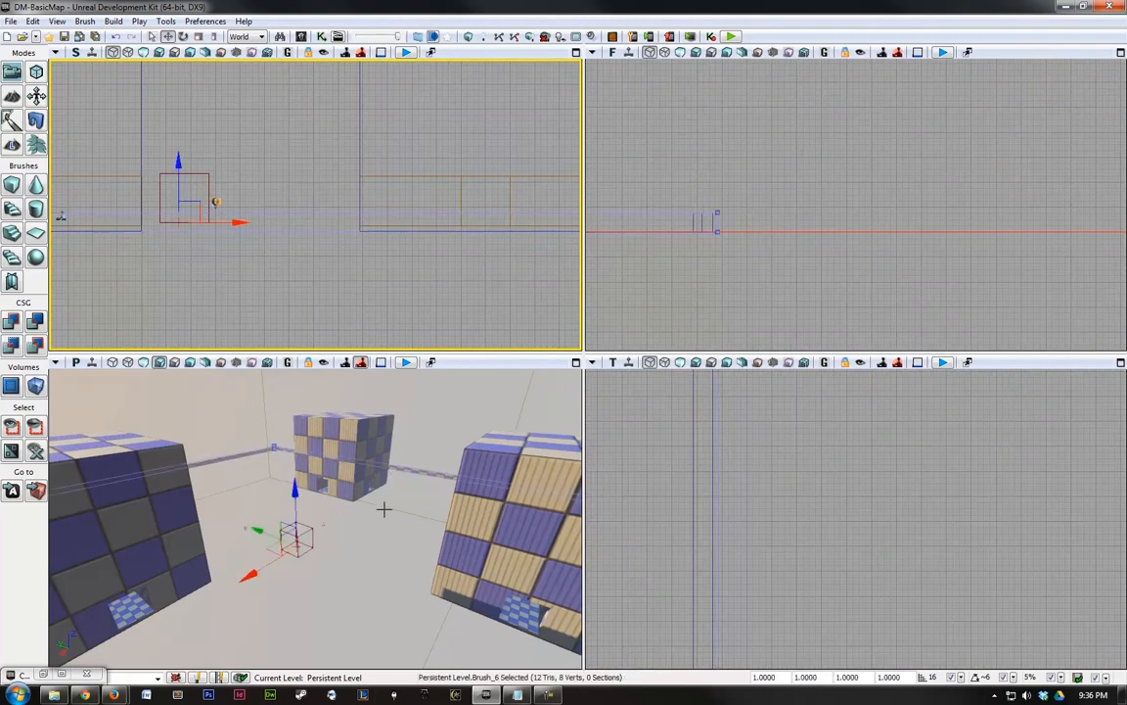
drag(327, 279, 453, 317)
click(576, 53)
scroll(484, 424, down, 8)
scroll(487, 422, down, 2)
scroll(492, 418, up, 4)
drag(566, 382, 567, 387)
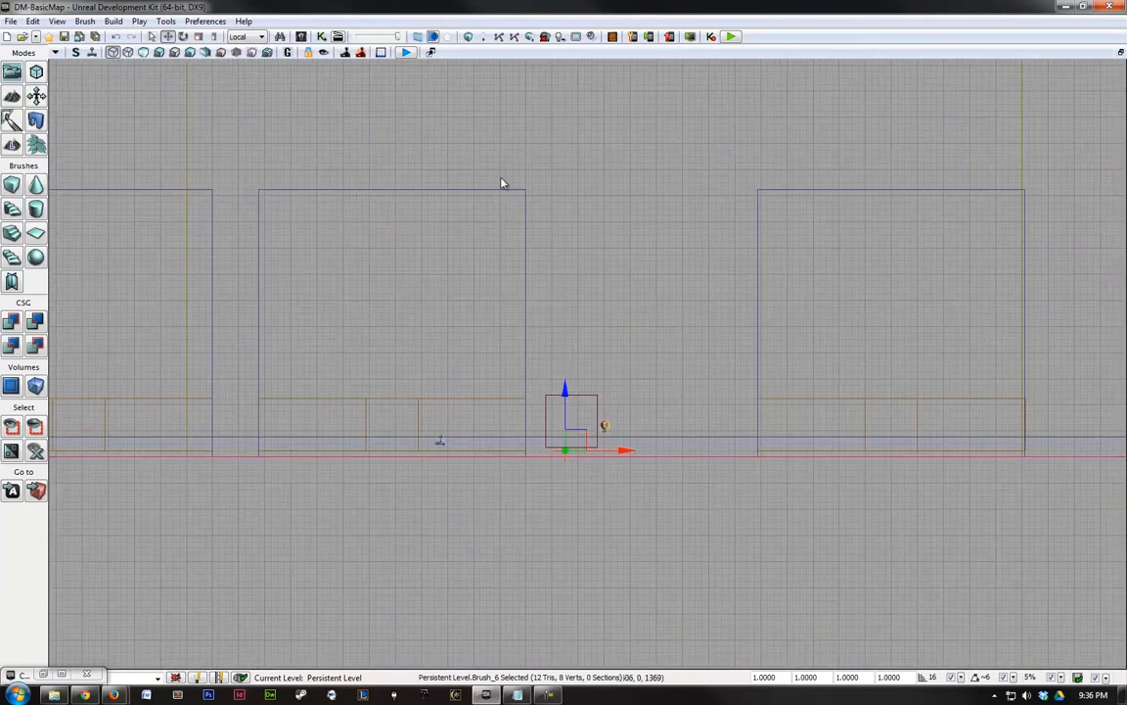
key(x)
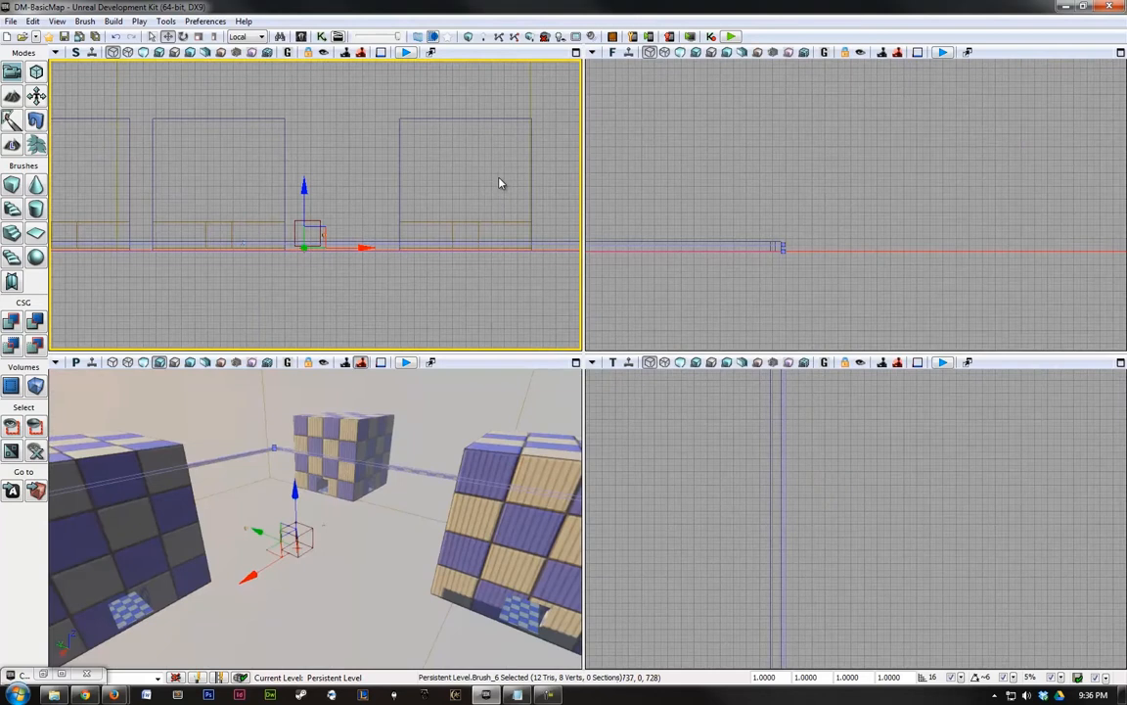
click(469, 37)
click(833, 354)
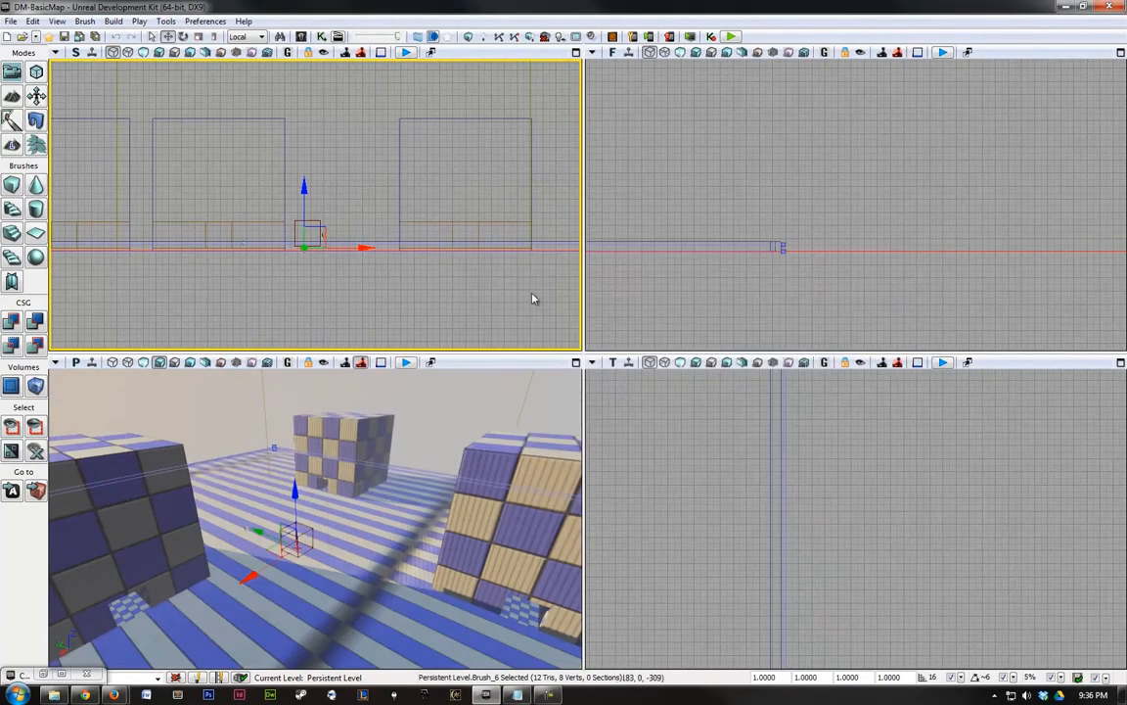
Lower the floor brush slightly further beneath the buildings and border walls, rebuild the geometry, and inspect the floor.
mouse_move(330, 466)
right_down()
mouse_move(450, 538)
mouse_move(490, 602)
mouse_move(255, 548)
mouse_move(186, 517)
mouse_move(134, 572)
mouse_move(47, 519)
mouse_move(45, 470)
mouse_move(350, 426)
mouse_move(506, 436)
mouse_move(490, 420)
mouse_move(268, 414)
mouse_move(290, 463)
mouse_move(328, 460)
right_up()
key(w)
key(a)
key(s)
right_drag(275, 293, 319, 323)
scroll(388, 304, up, 8)
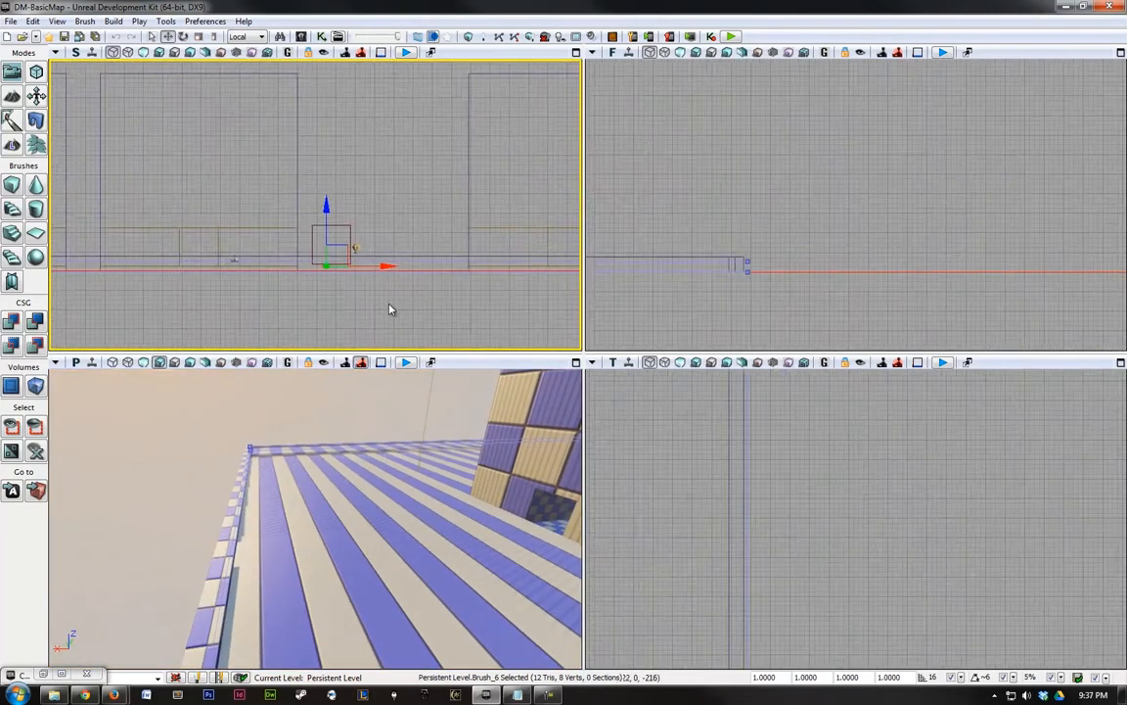
mouse_move(285, 184)
mouse_down()
mouse_move(294, 214)
mouse_move(297, 188)
mouse_up()
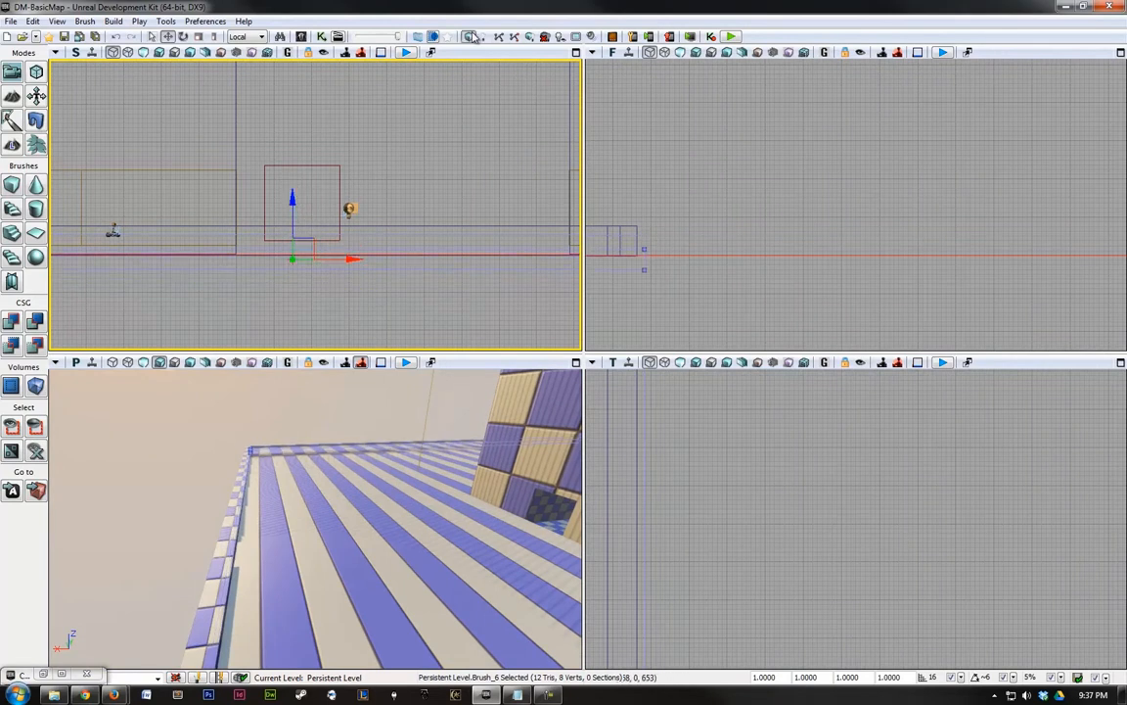
click(434, 36)
click(867, 351)
right_drag(464, 472, 569, 541)
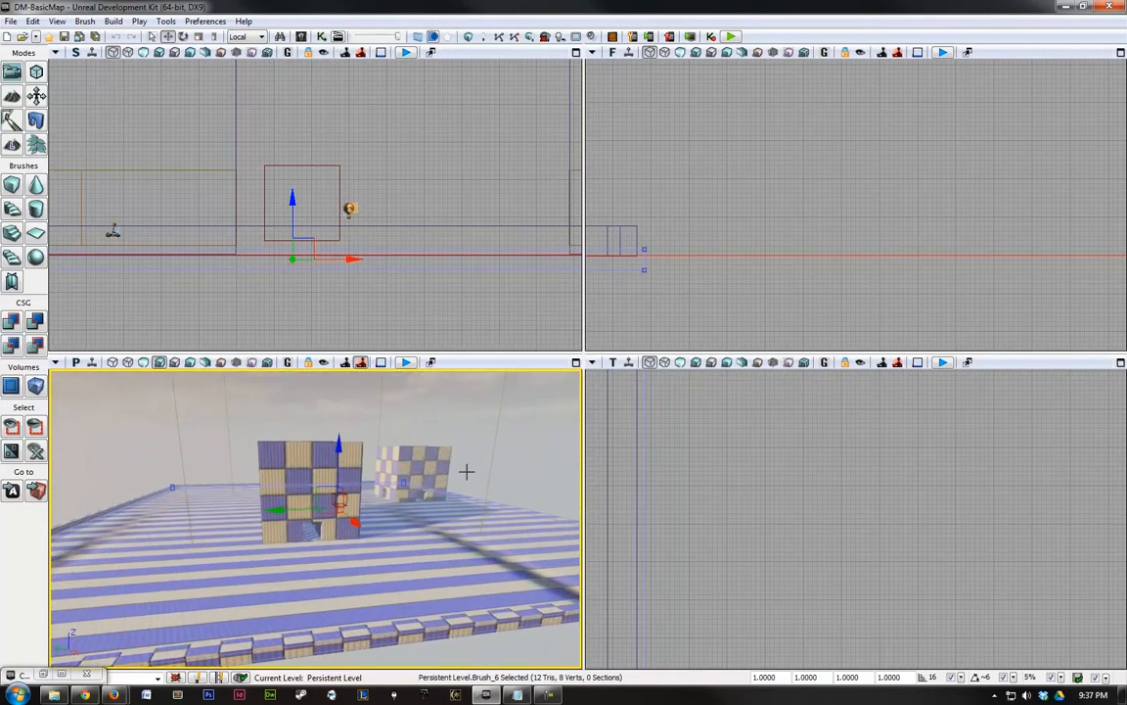
right_drag(294, 554, 568, 592)
key(s)
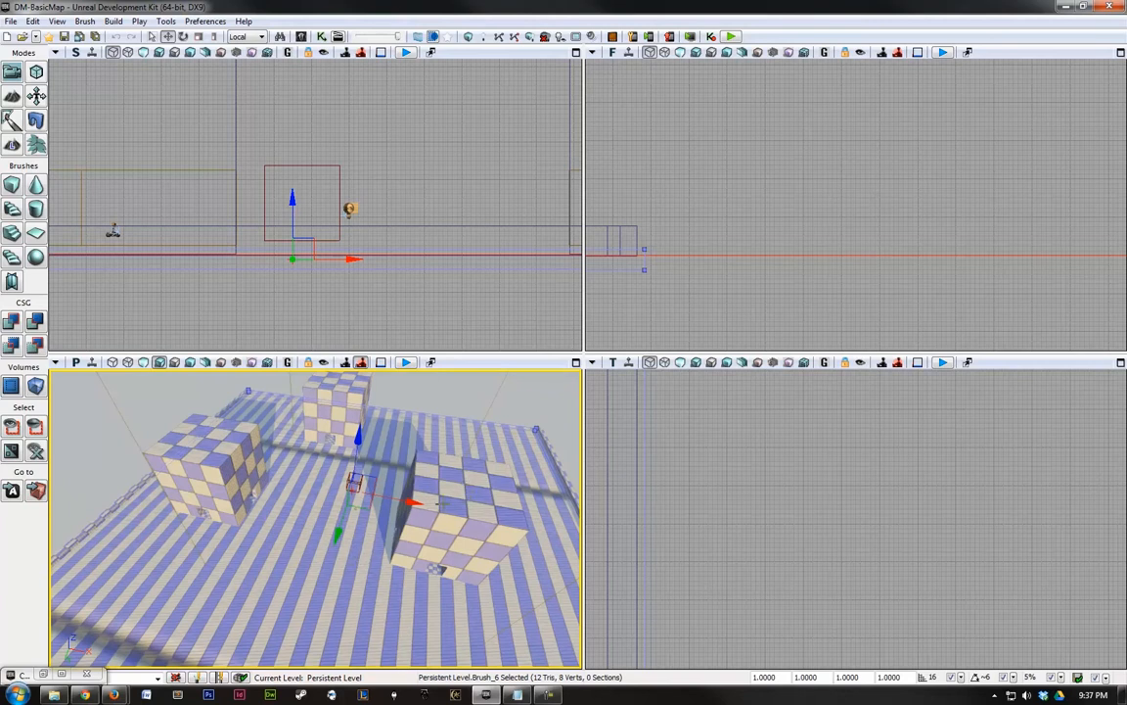
Open the Content Browser and reset its filters to all object types without the Building material tag.
key(ctrl+shift+f)
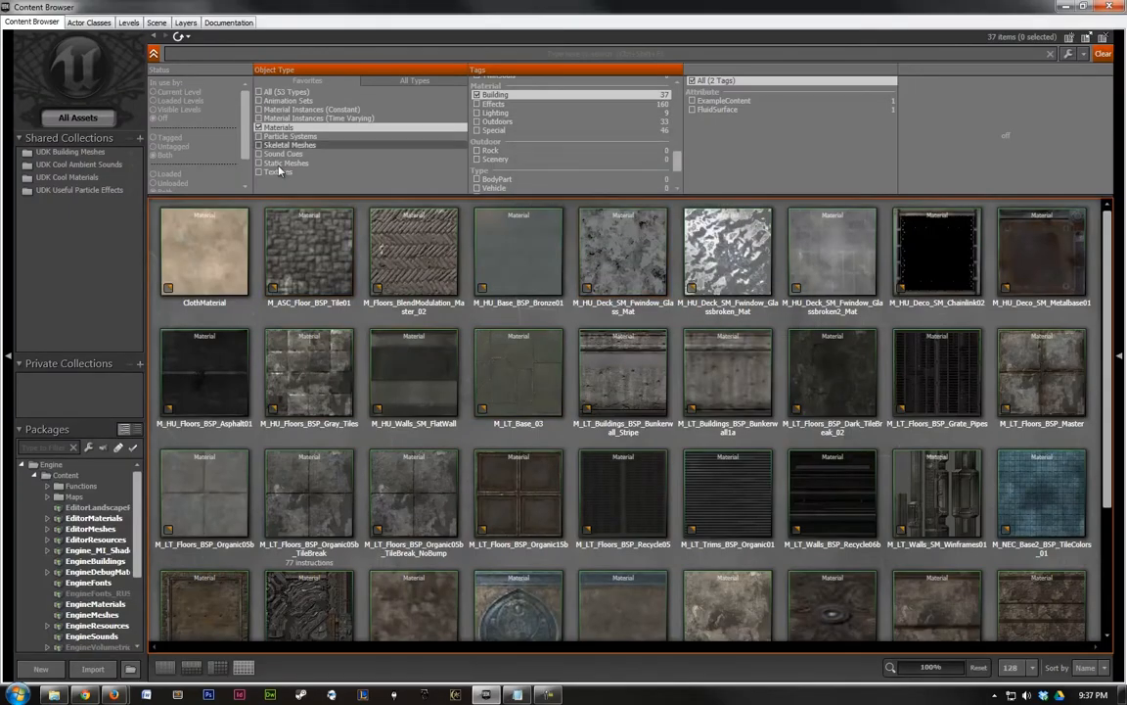
click(284, 91)
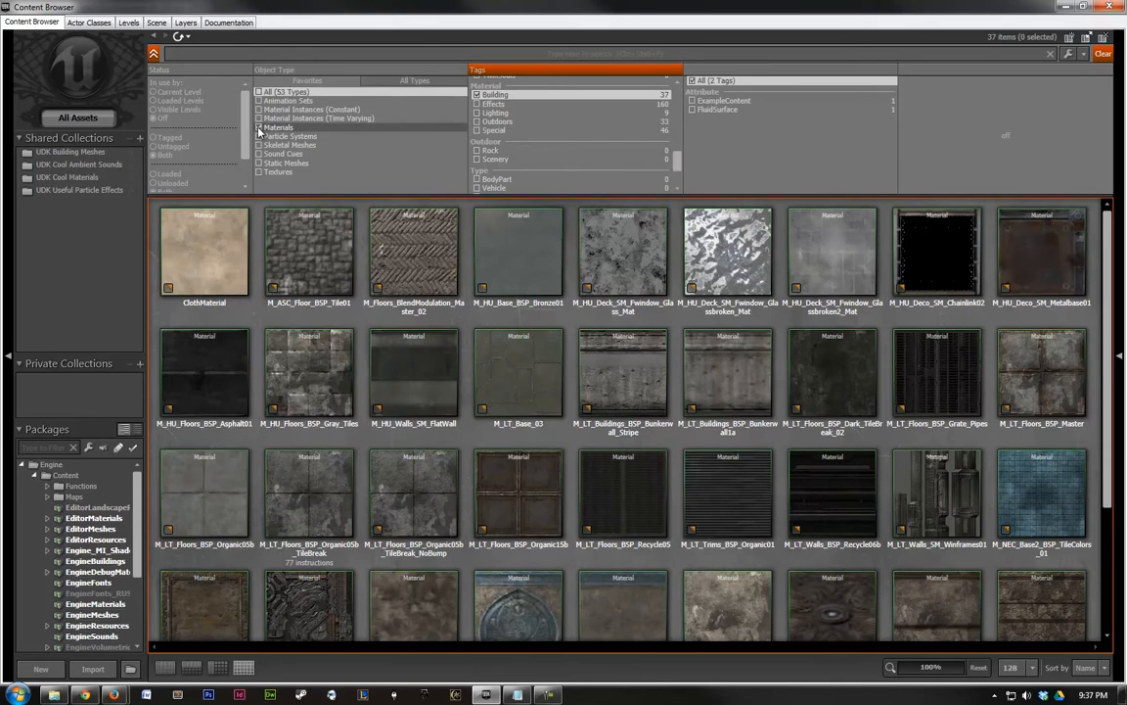
click(478, 96)
scroll(577, 135, up, 3)
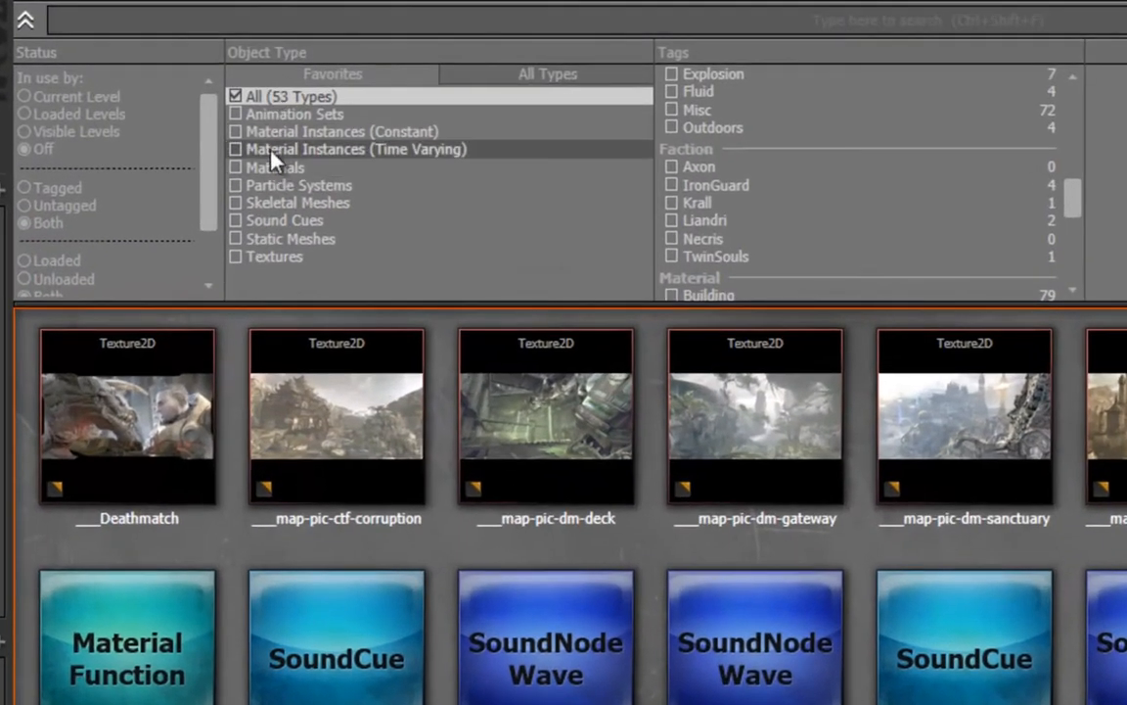
Filter the Content Browser to Materials carrying the Building tag from the Material category.
click(272, 166)
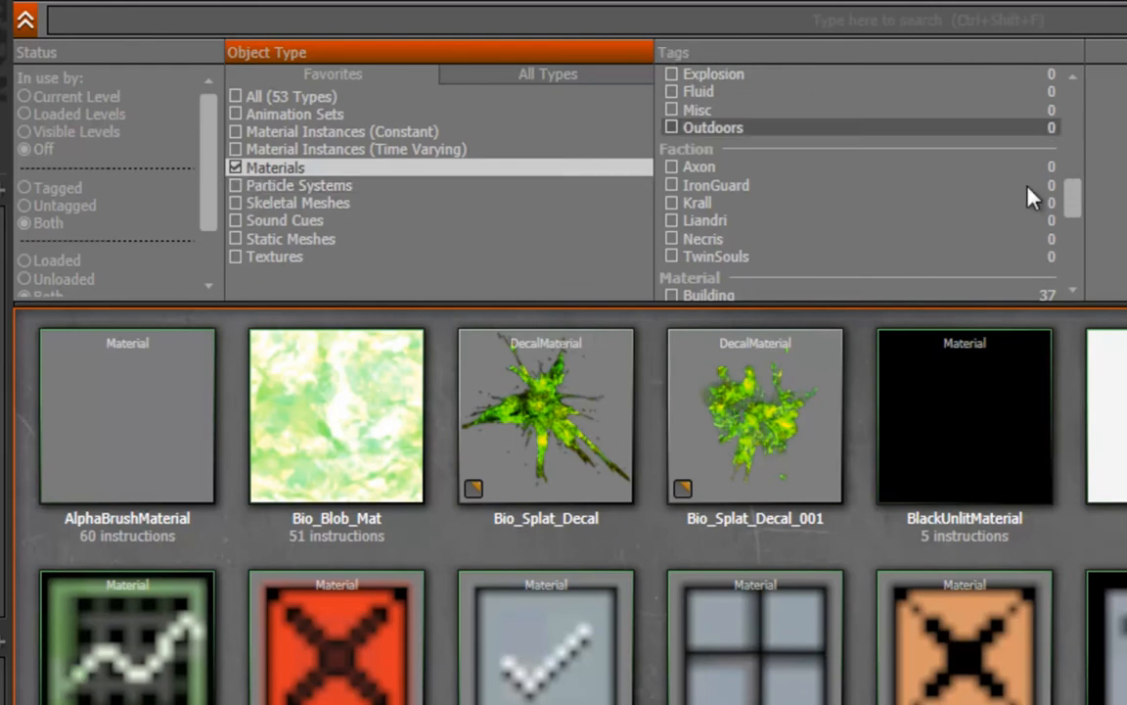
drag(1084, 213, 1088, 108)
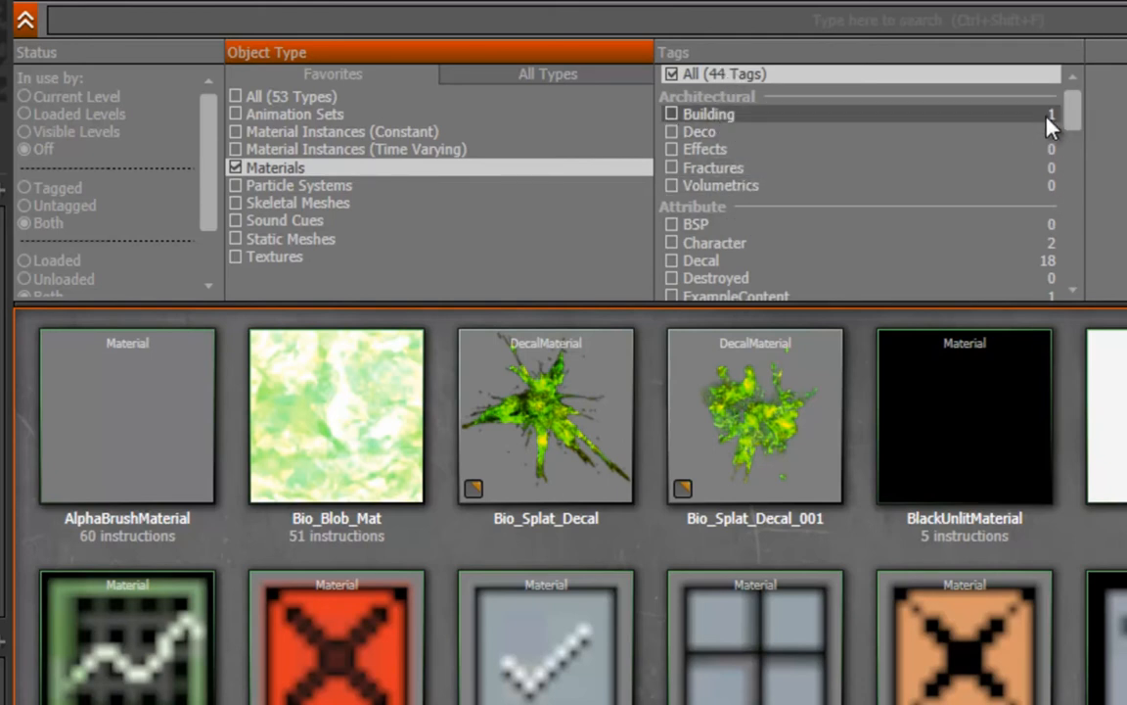
drag(1074, 115, 1091, 235)
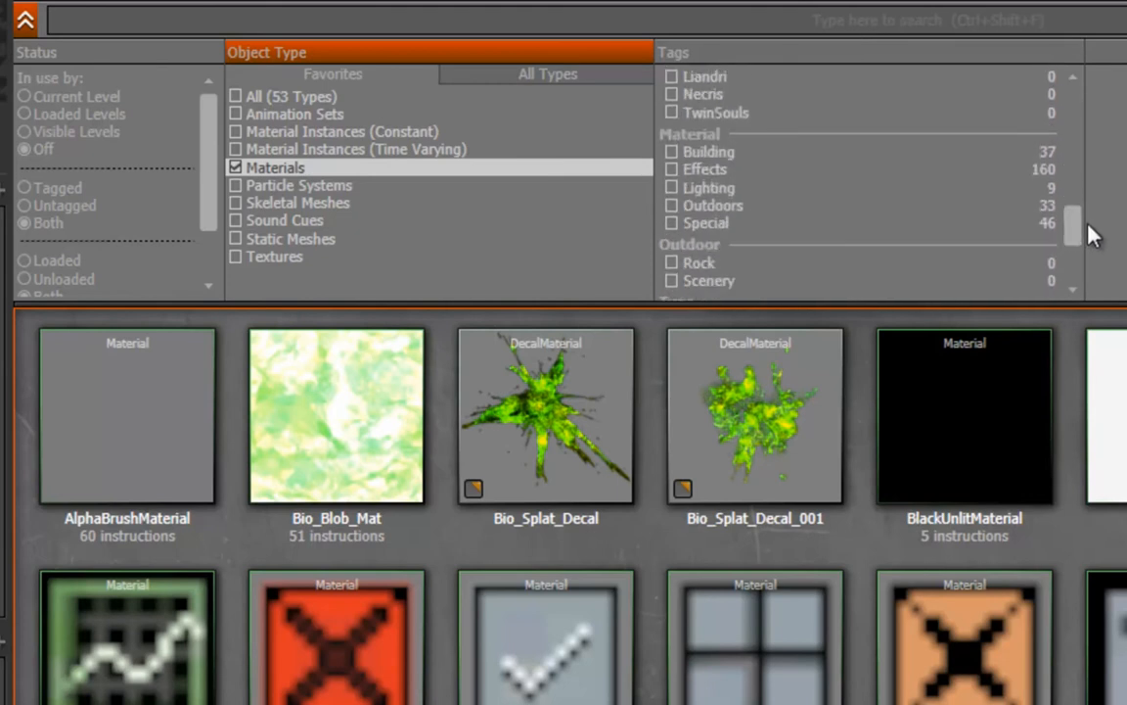
click(705, 154)
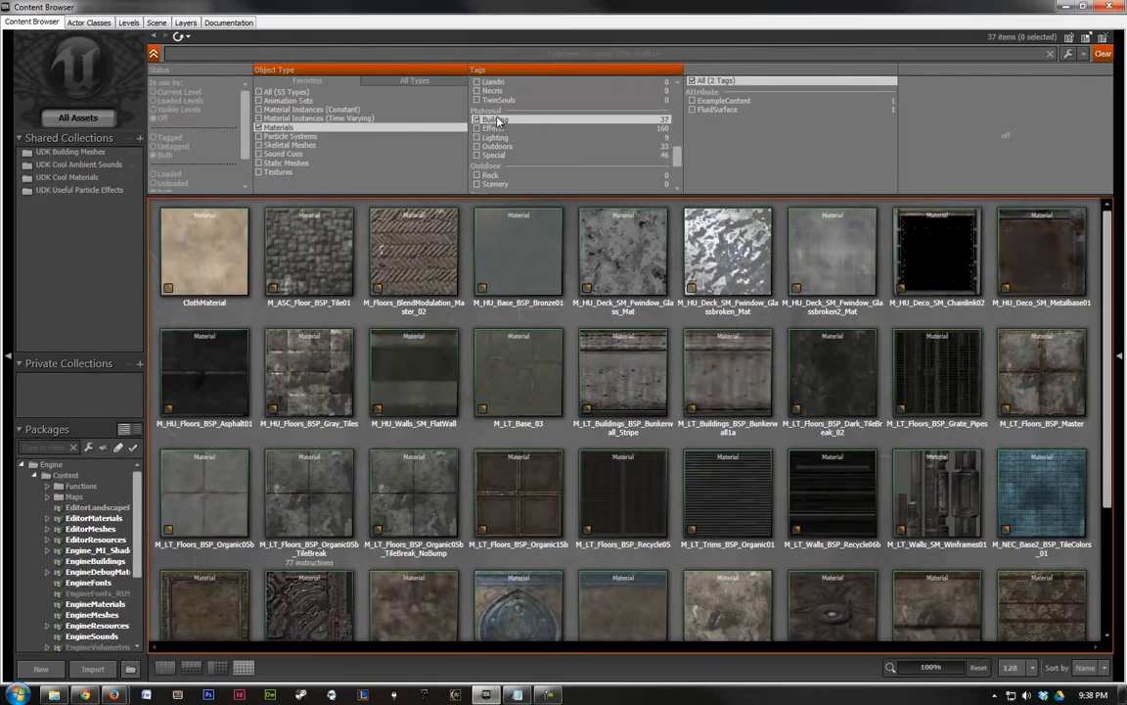
Choose the M_LT_Buildings_BSP_Bunkerwall_Stripe material and apply it to one outer doorway wall of the nearest checkered building.
mouse_move(604, 403)
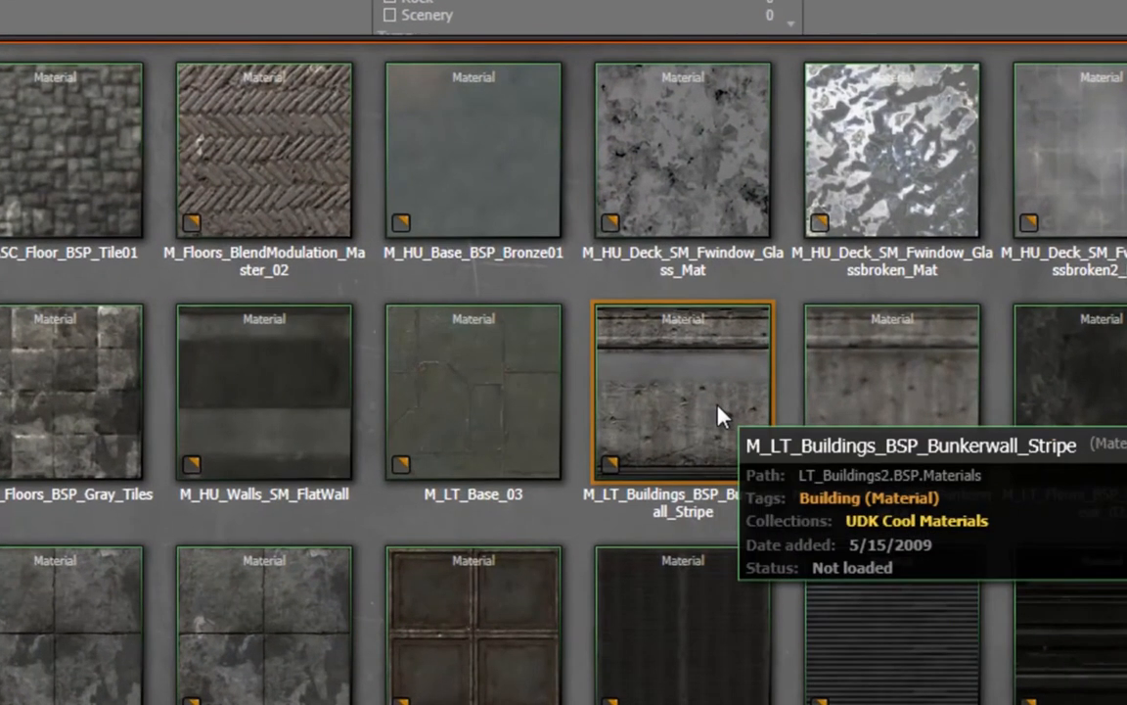
click(725, 401)
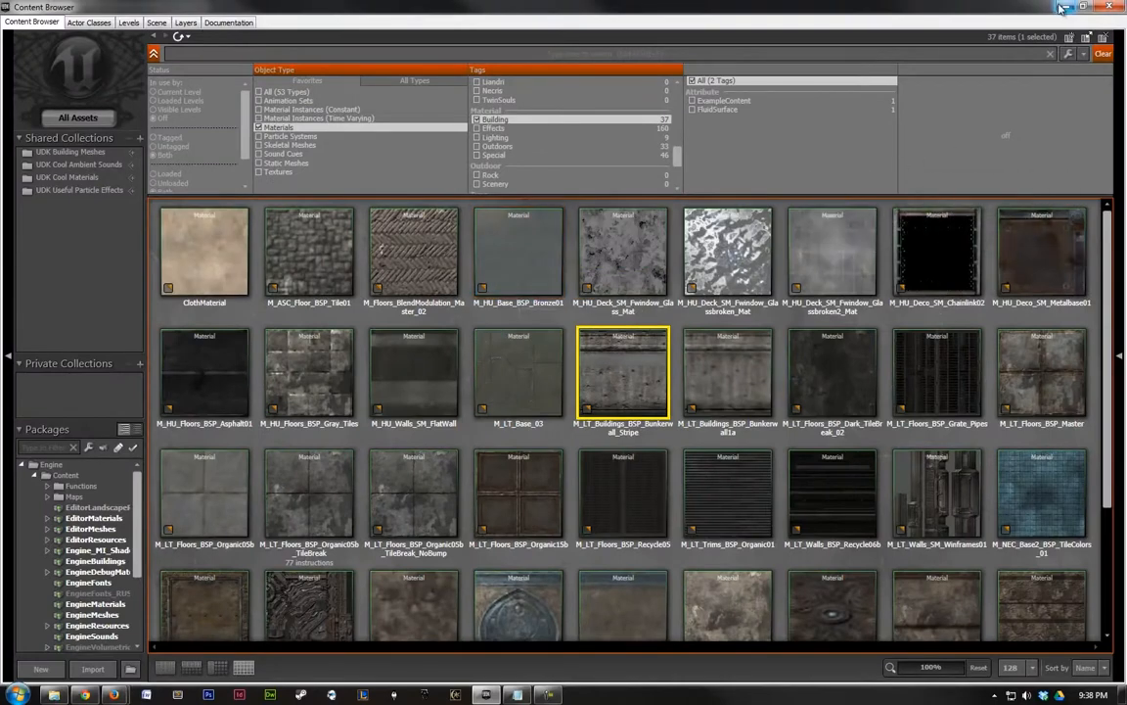
click(1064, 6)
right_drag(340, 509, 432, 443)
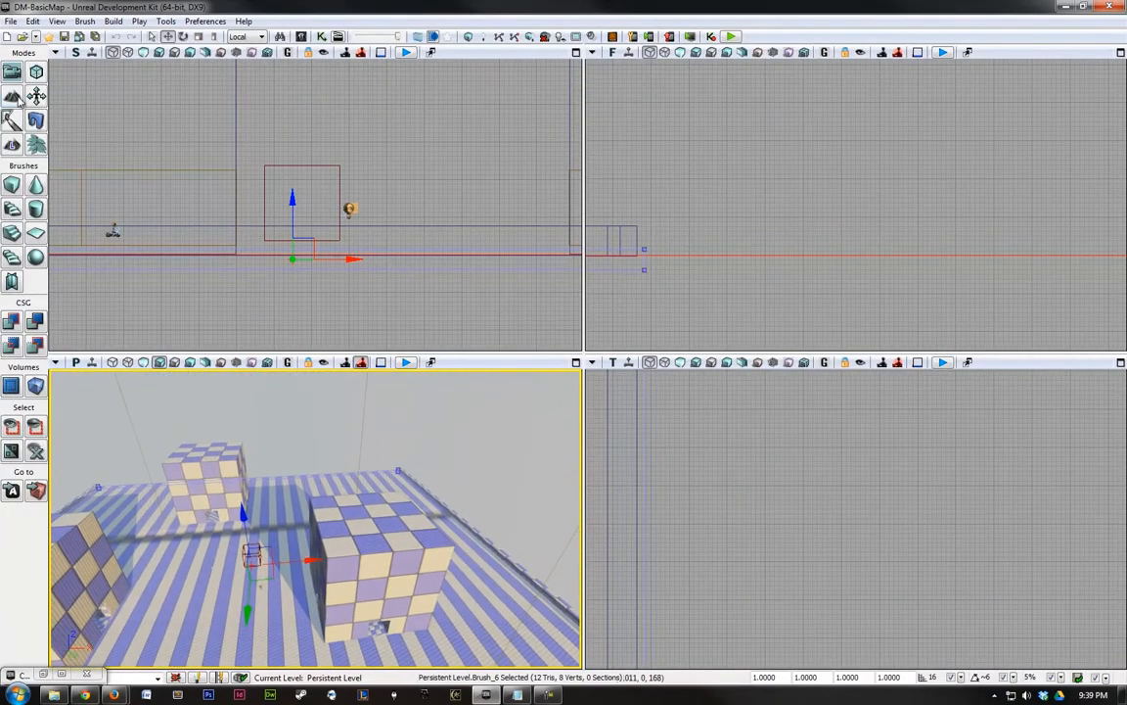
click(152, 36)
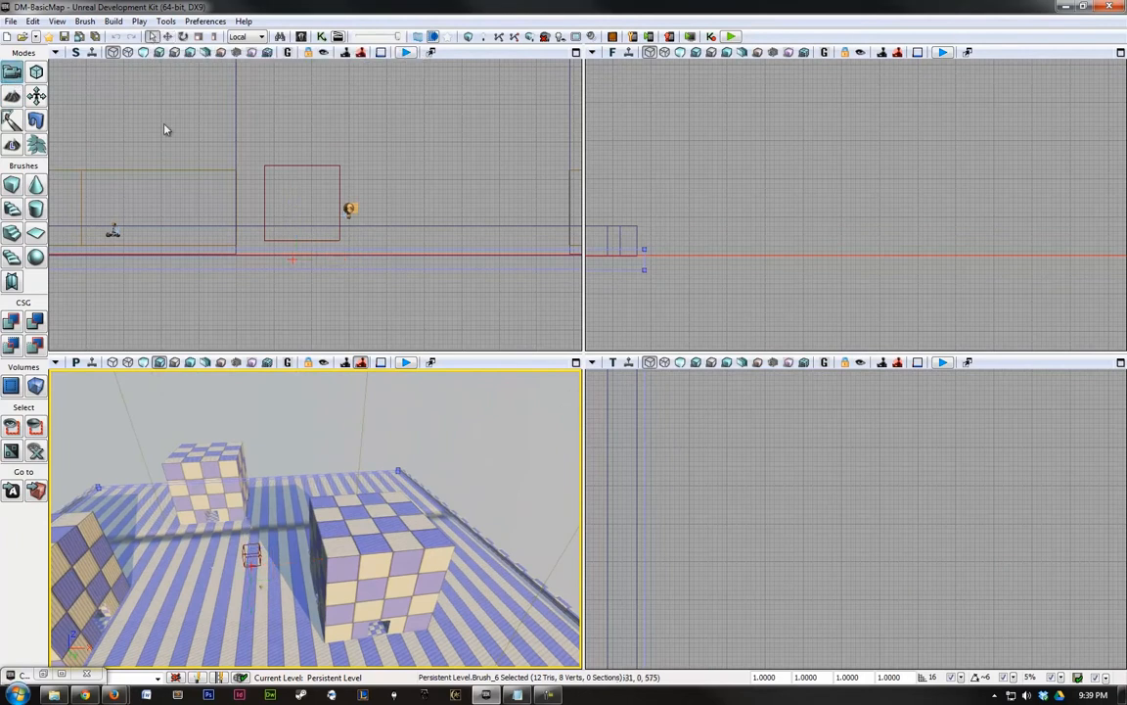
right_drag(387, 506, 346, 525)
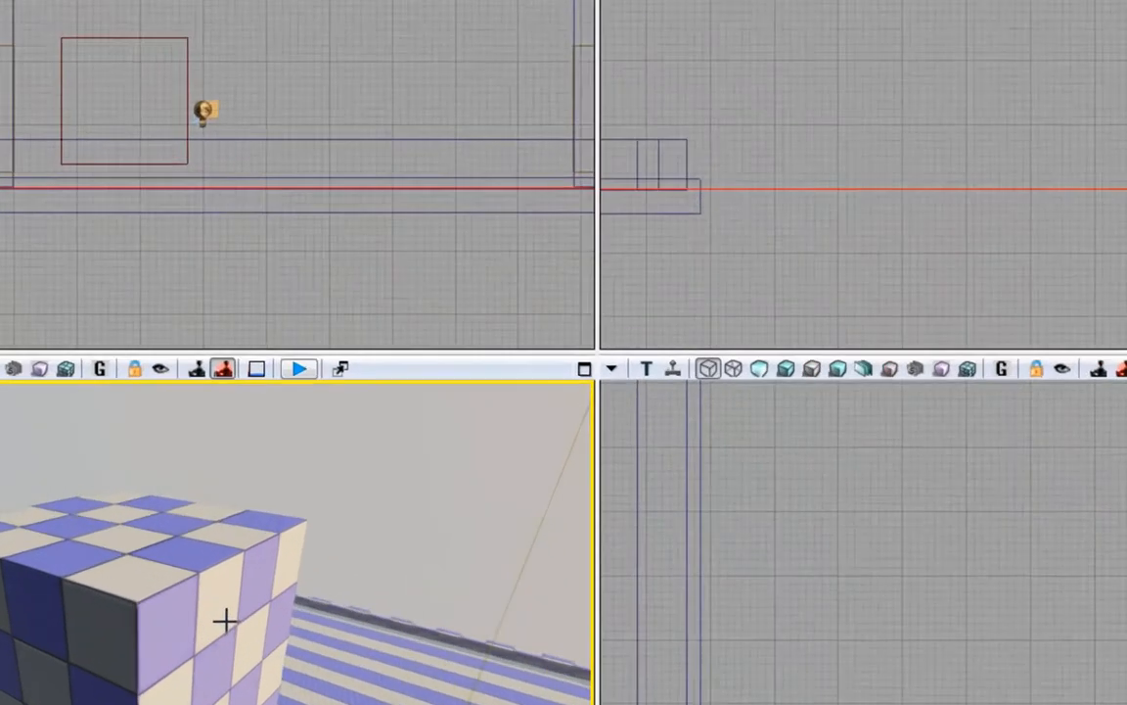
right_click(363, 515)
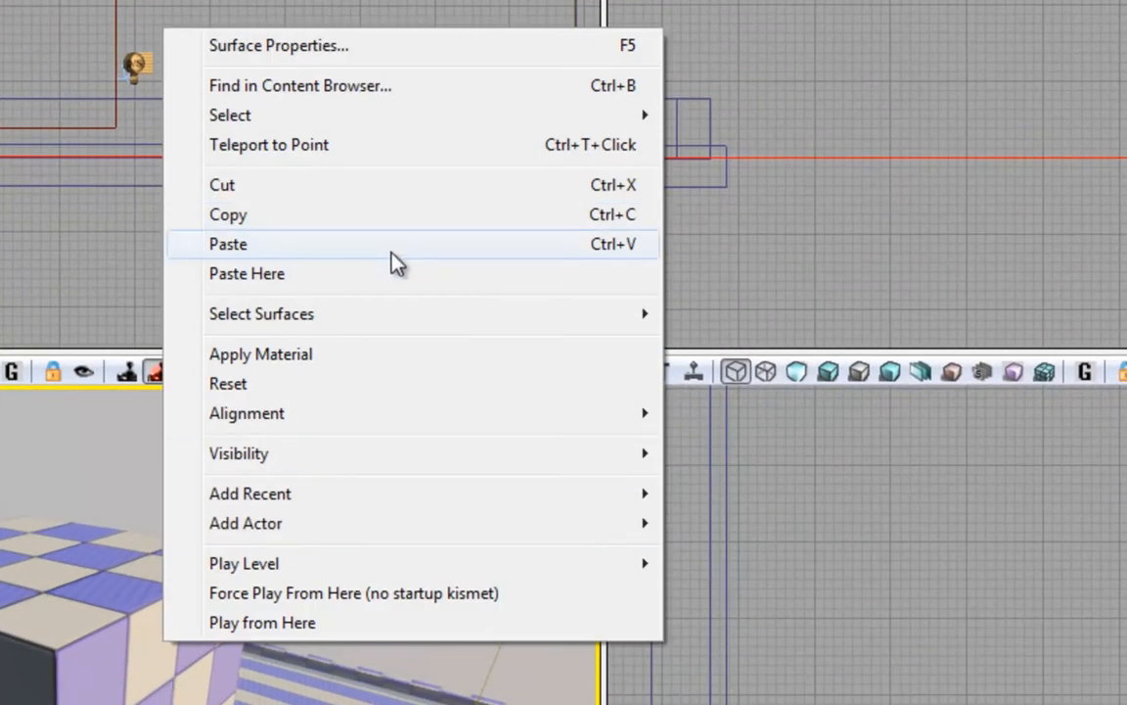
click(359, 354)
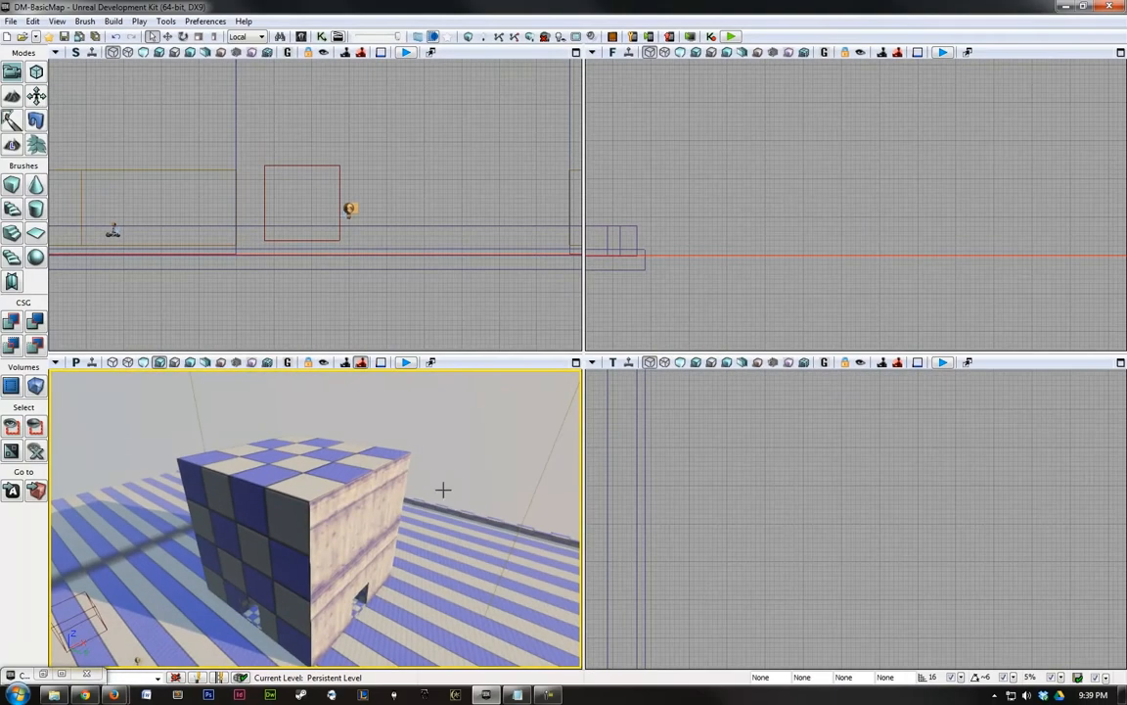
Play the level from the floor in front of the textured building, look over its wall, and exit the preview.
right_drag(443, 489, 524, 530)
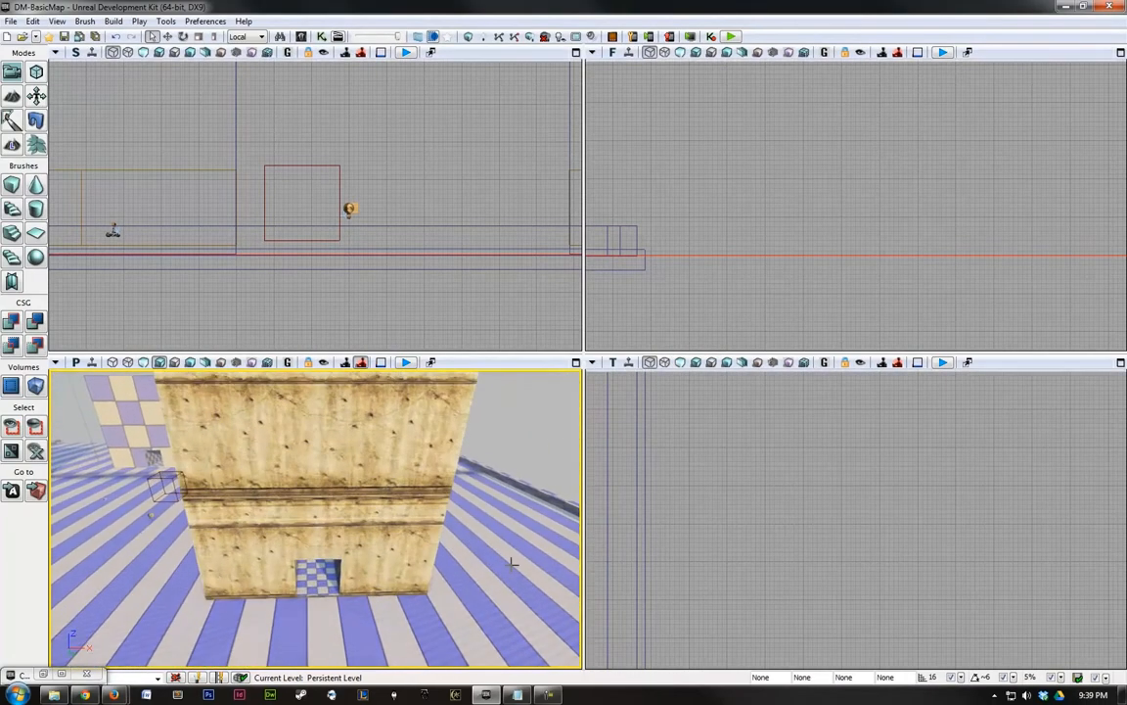
right_drag(503, 589, 507, 636)
right_click(271, 555)
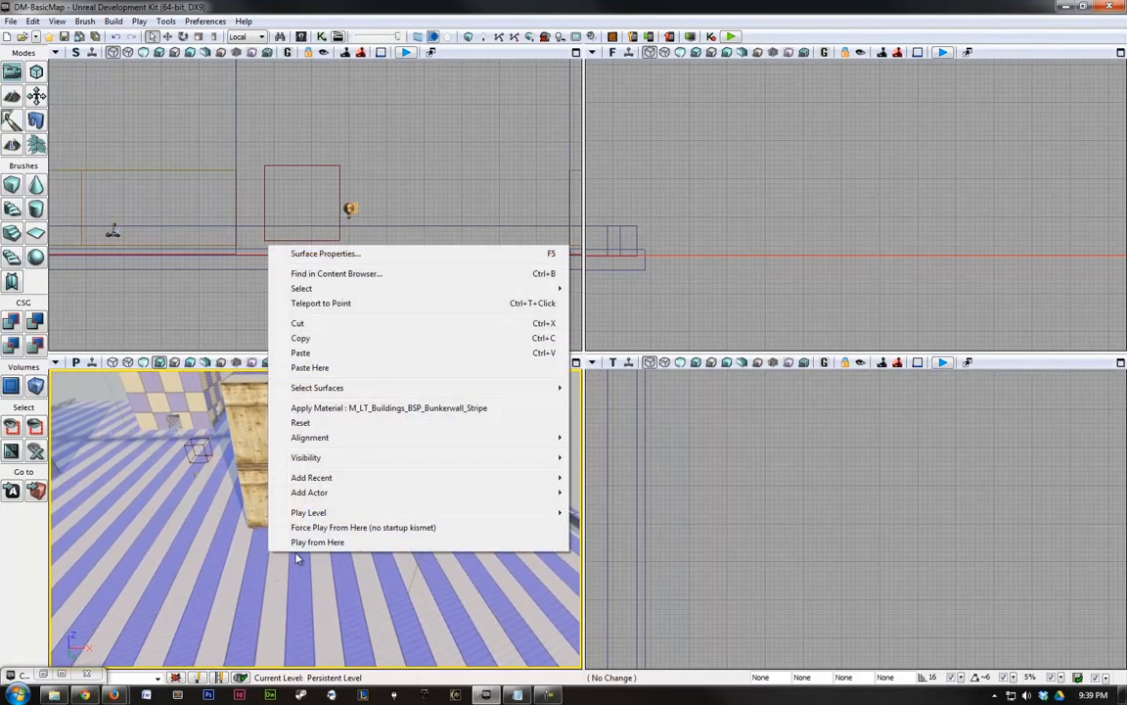
click(304, 543)
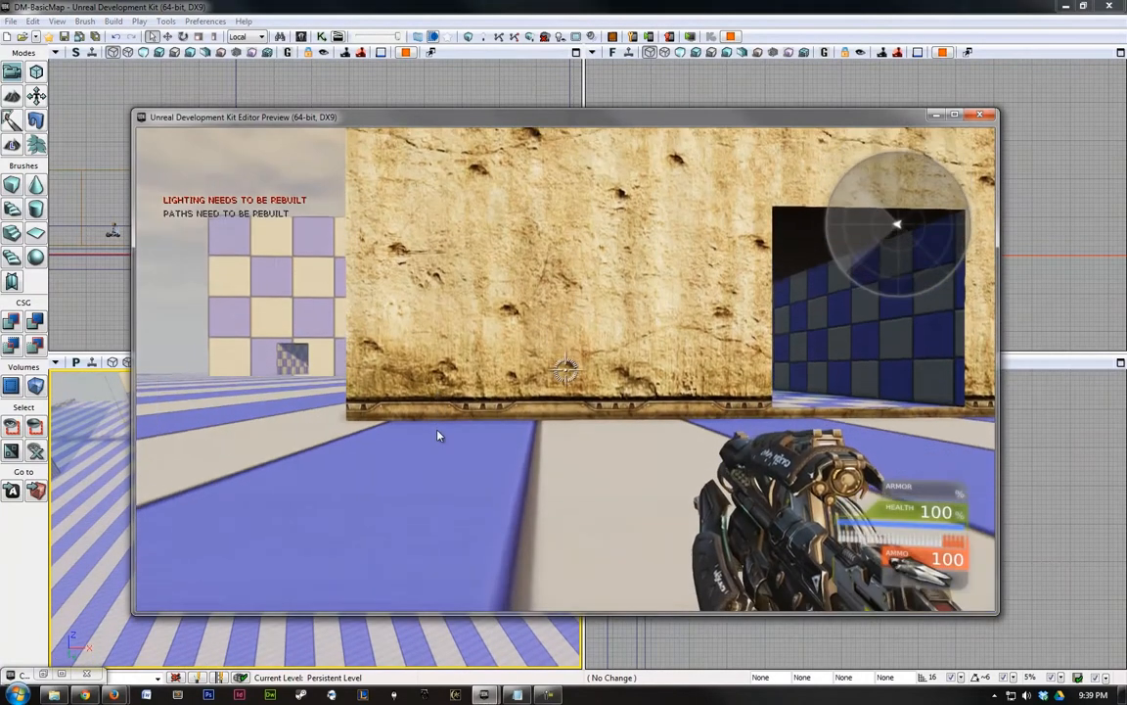
key(d)
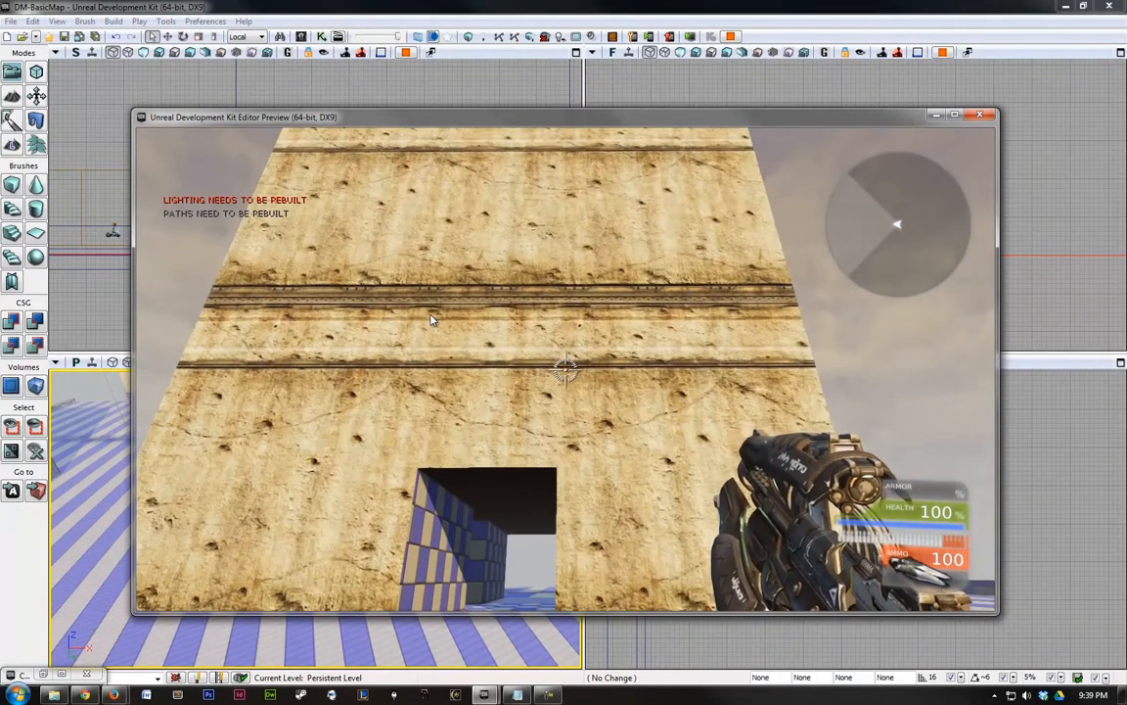
key(Escape)
Inspect the textured wall, its doorway and the adjoining untextured faces of the building in the perspective view.
right_drag(438, 516, 370, 485)
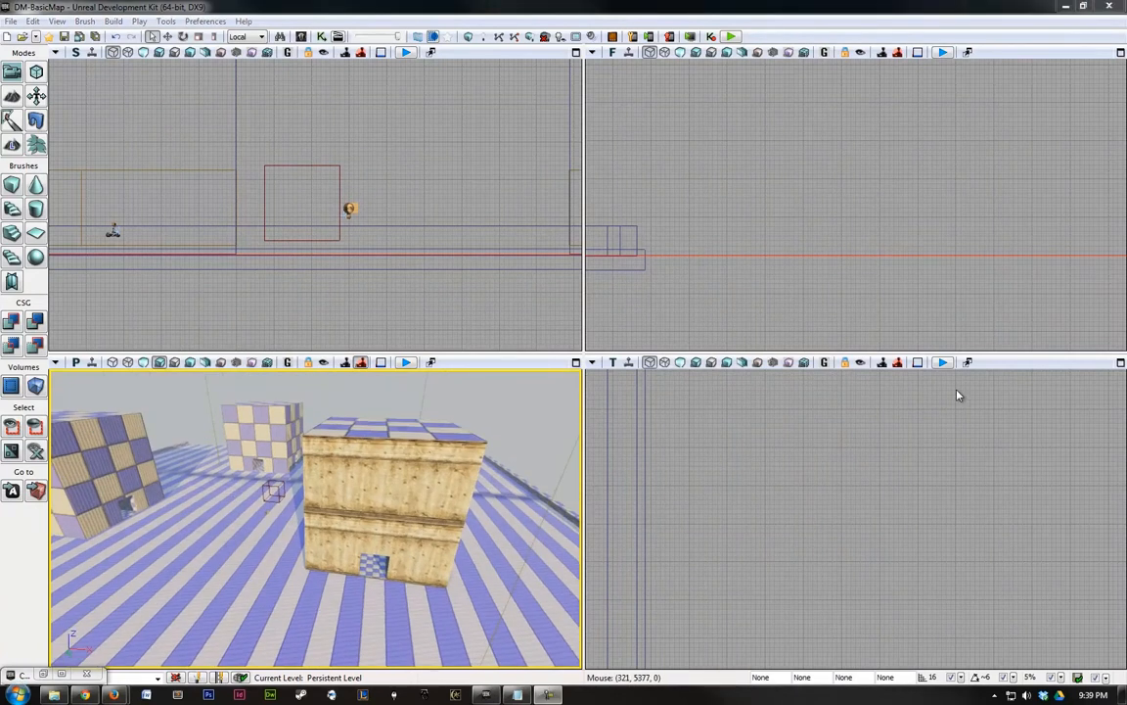
right_drag(472, 440, 473, 466)
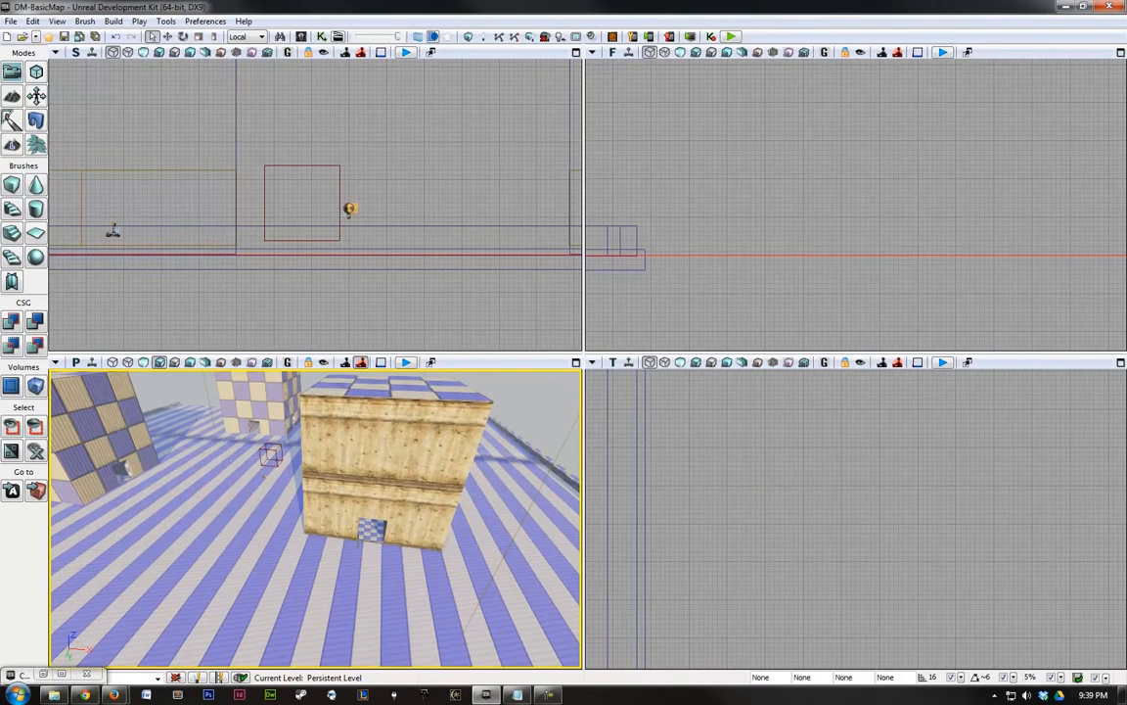
right_drag(421, 534, 339, 601)
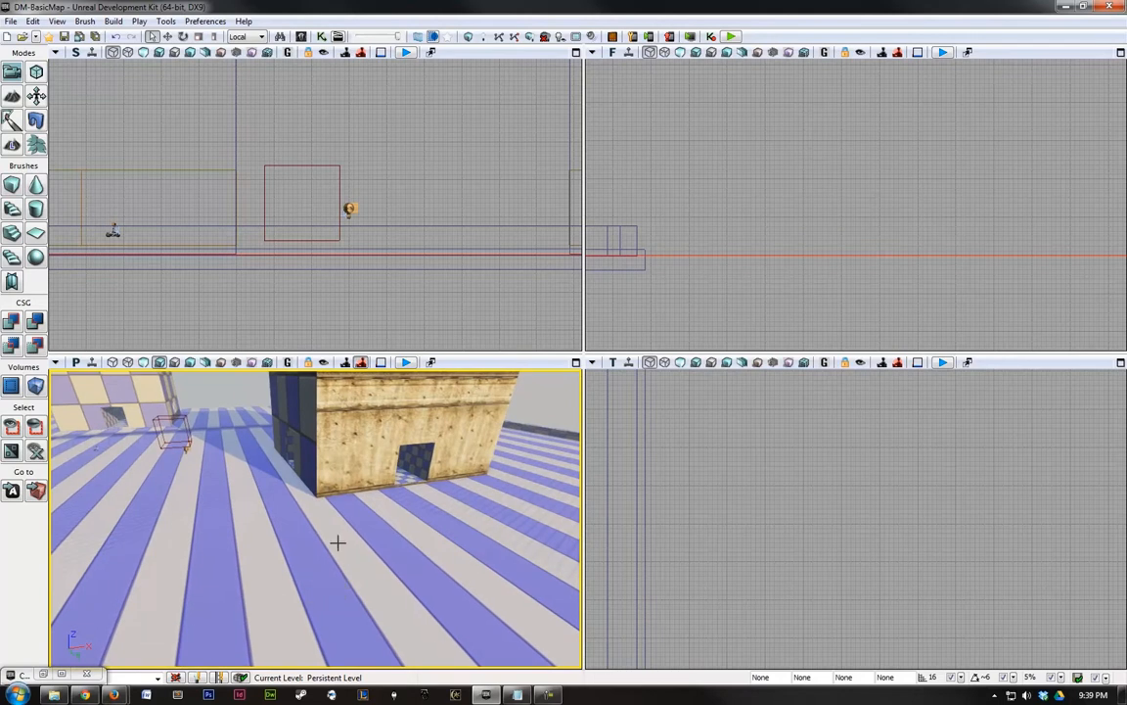
key(w)
right_drag(355, 576, 355, 539)
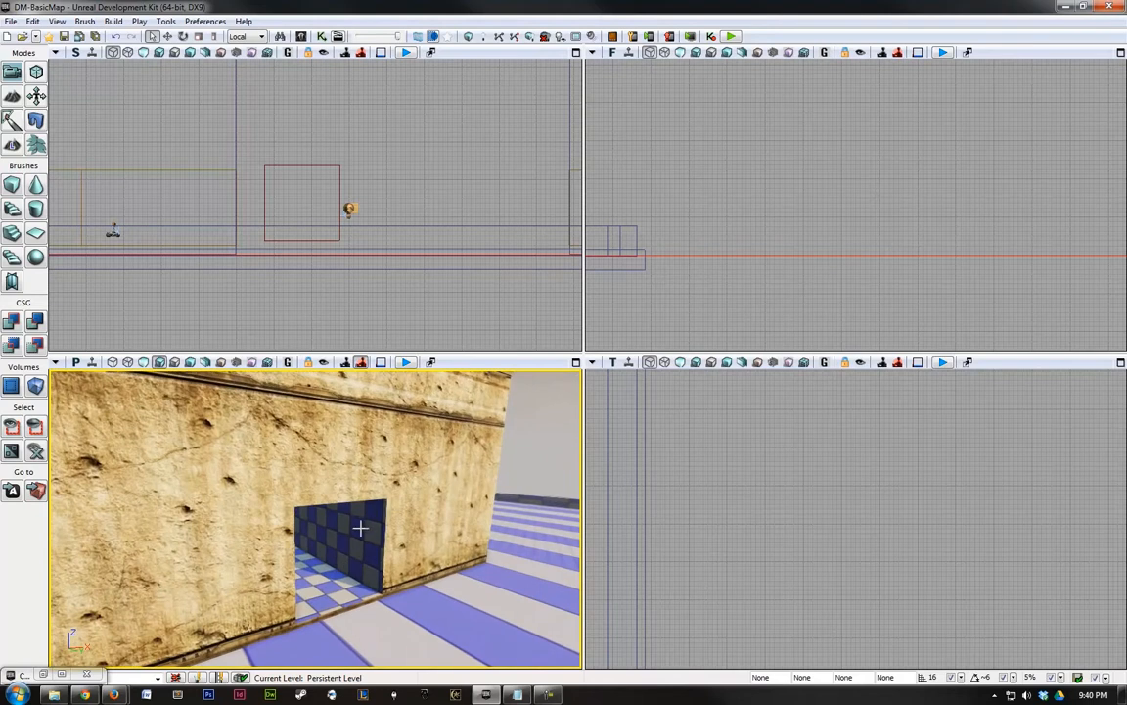
click(368, 555)
right_drag(318, 587, 419, 588)
click(261, 530)
right_drag(262, 529, 394, 545)
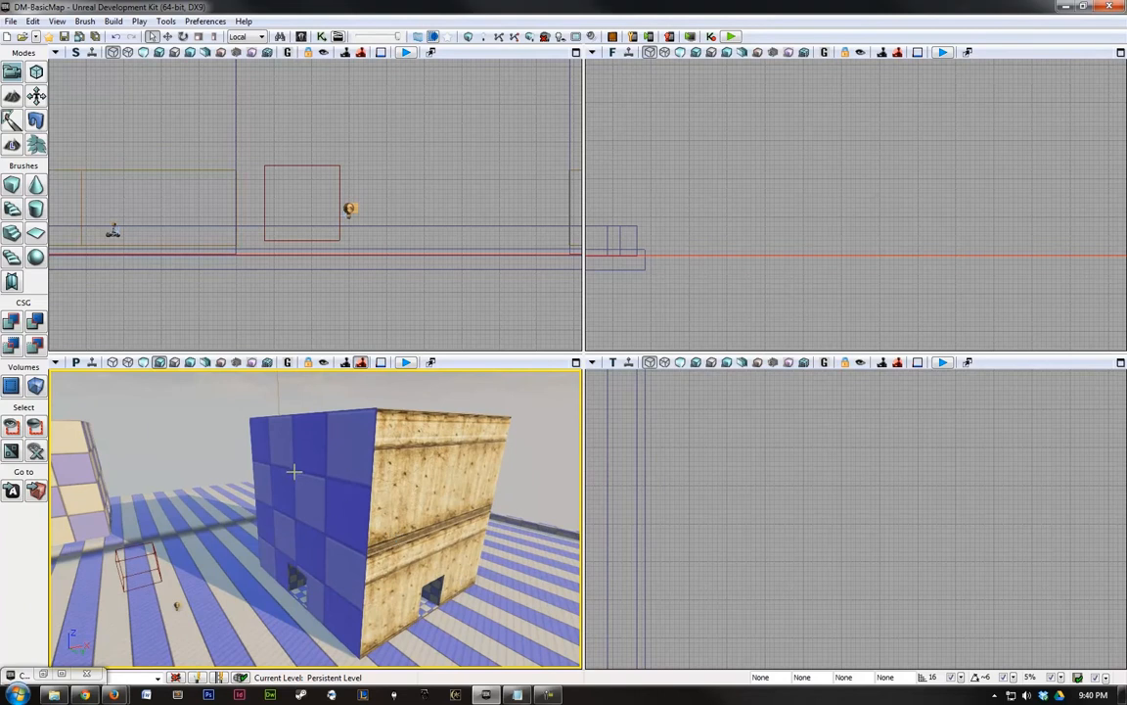
Open the striped floor's surface properties and apply Planar alignment to it.
click(209, 589)
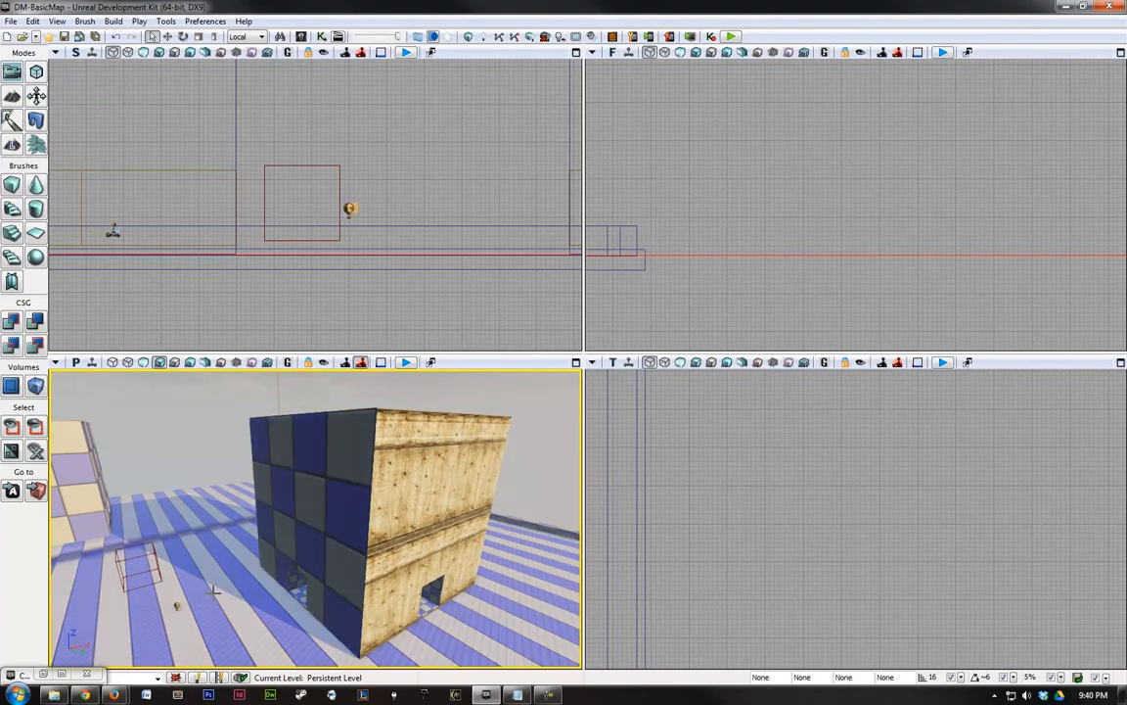
right_click(213, 589)
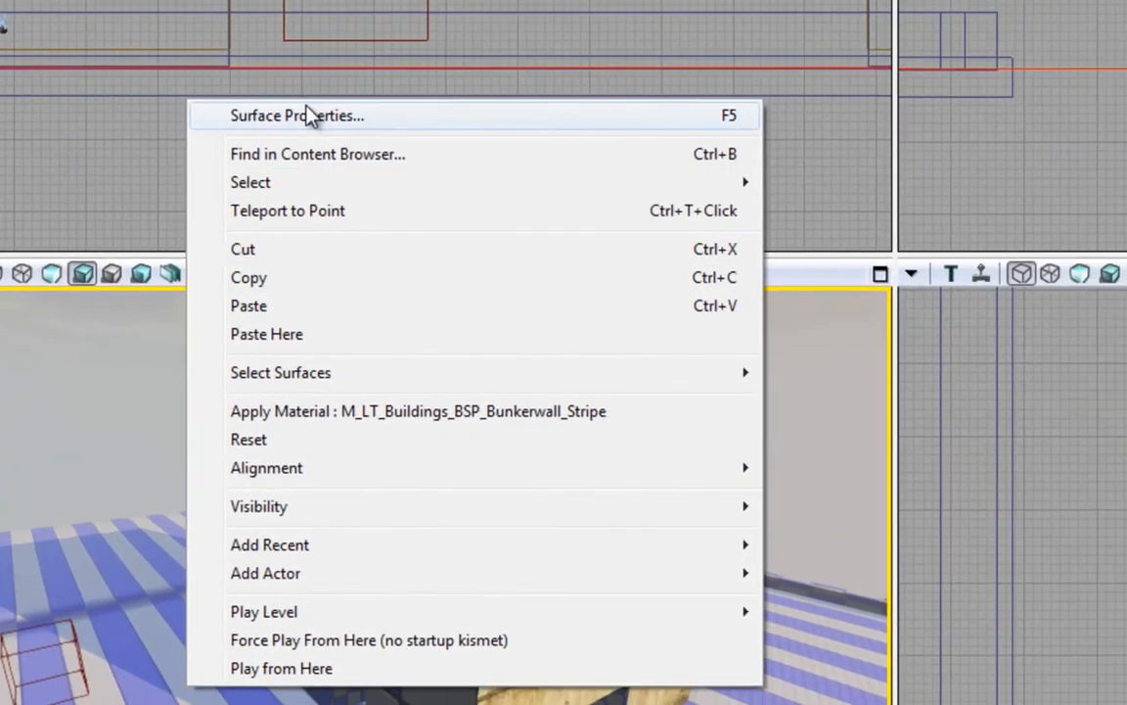
click(357, 114)
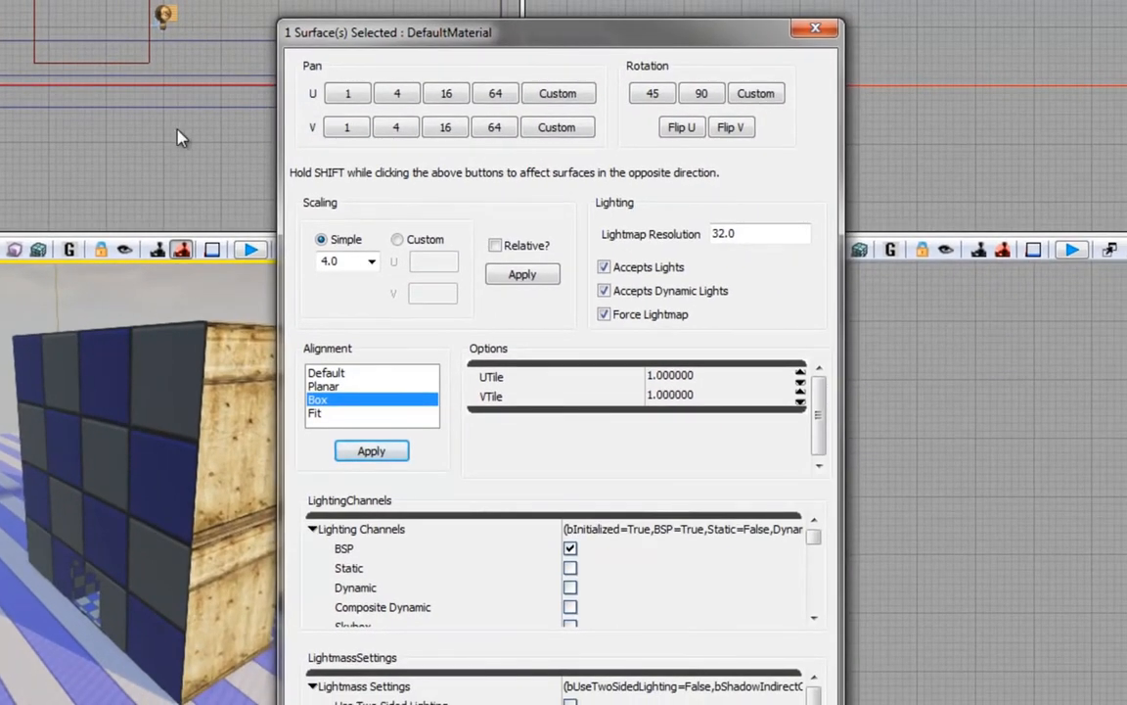
drag(391, 33, 802, 0)
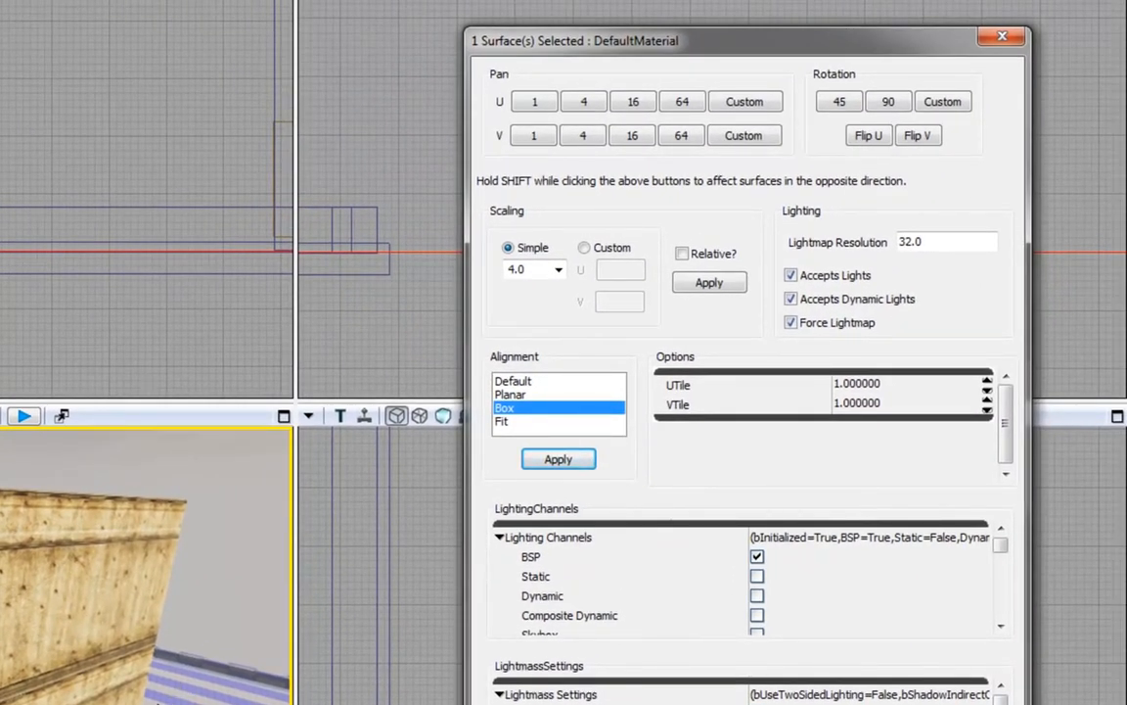
right_drag(147, 567, 181, 592)
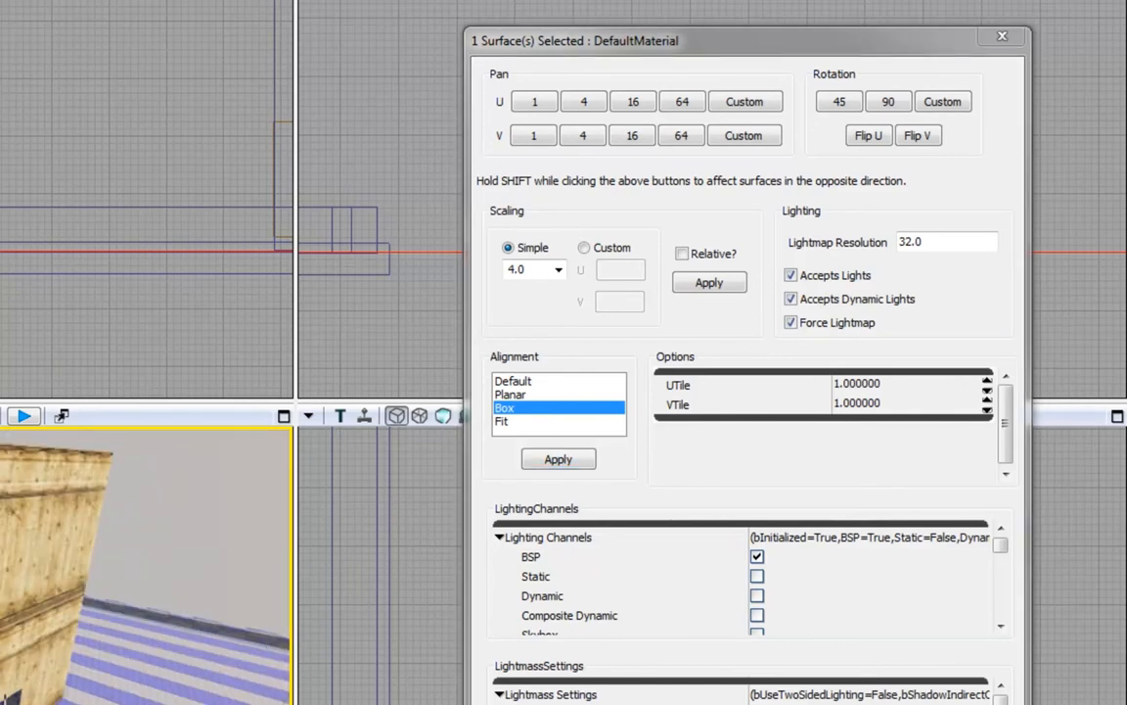
right_drag(181, 592, 179, 619)
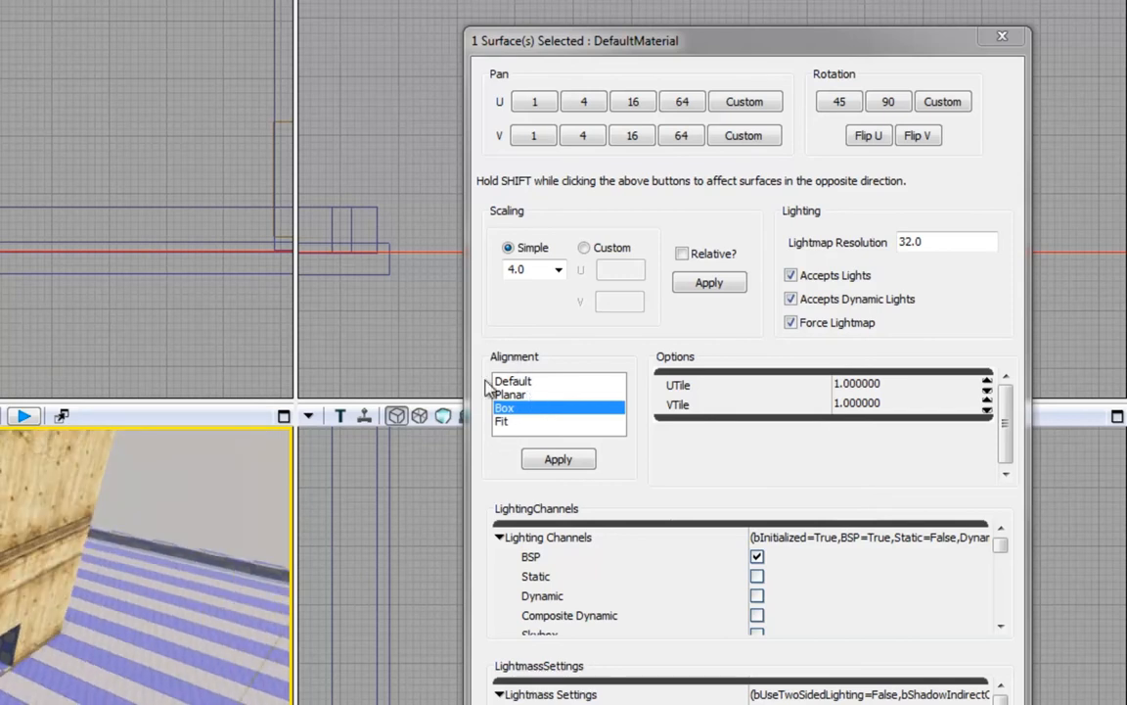
click(523, 395)
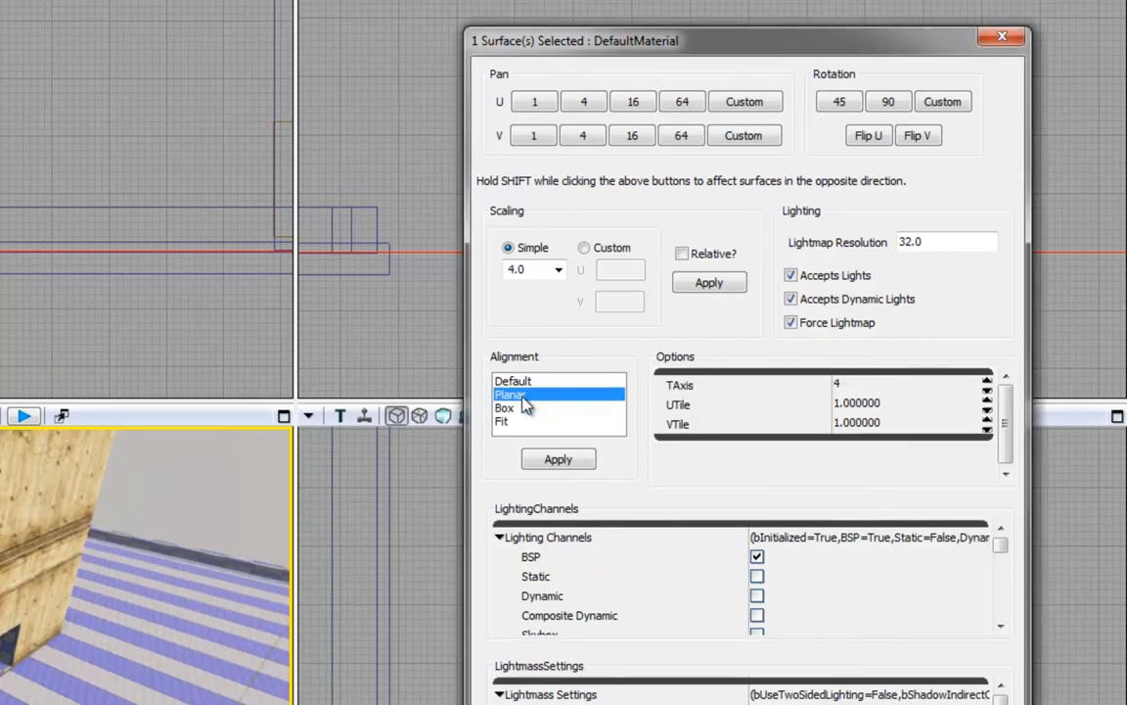
click(556, 457)
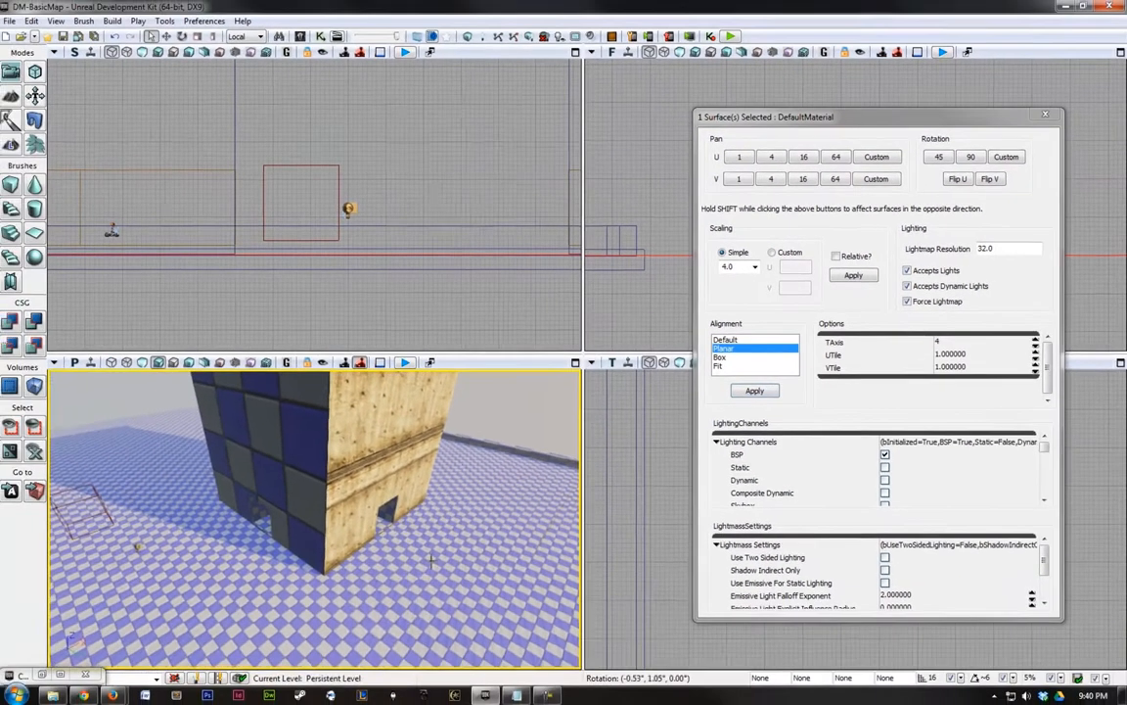
Check the floor's tiling around the building, then close the surface properties and return to the Building materials in the Content Browser.
right_drag(71, 529, 320, 555)
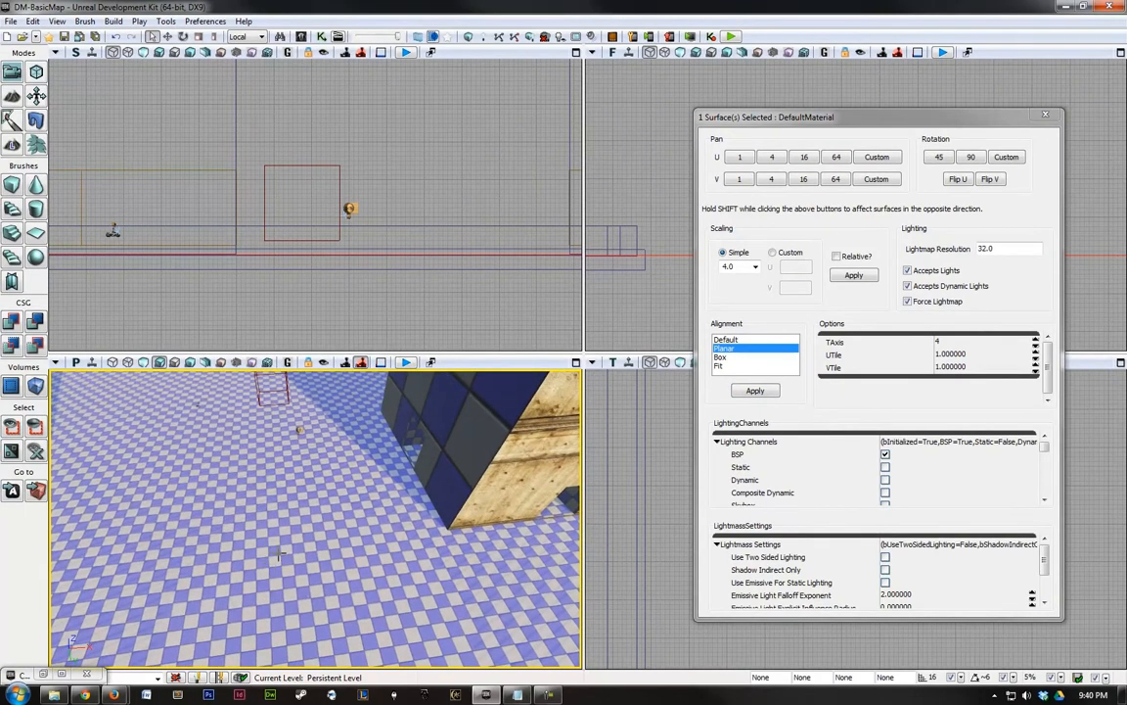
right_drag(345, 587, 466, 566)
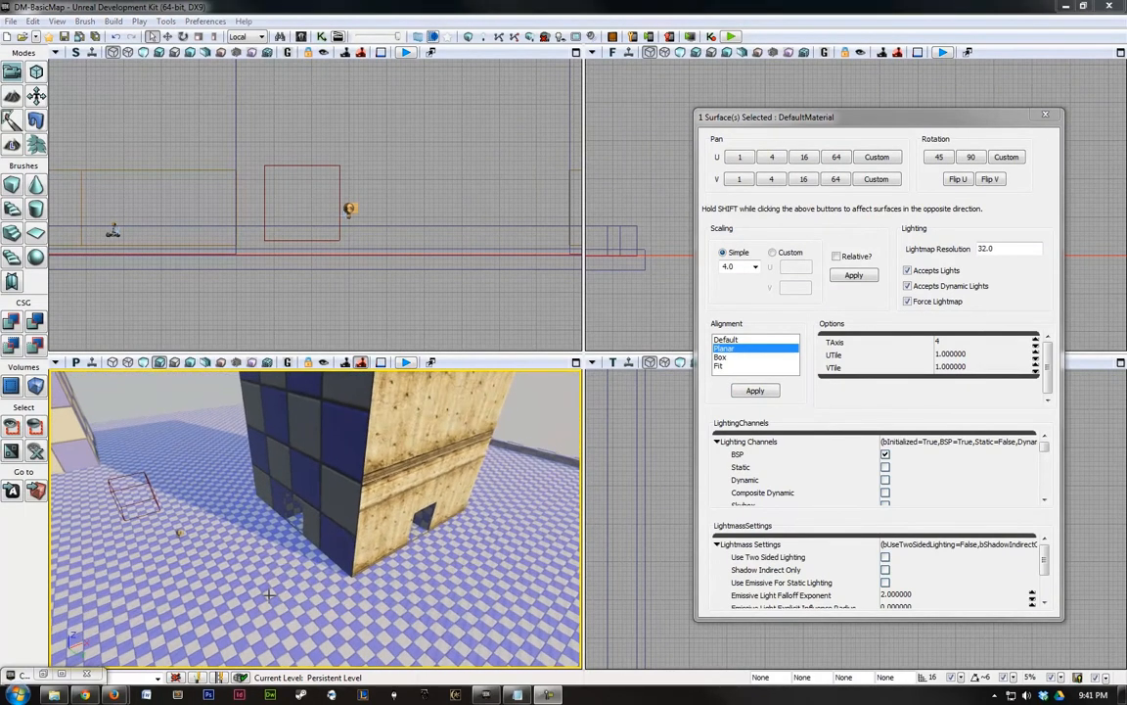
right_drag(309, 446, 421, 460)
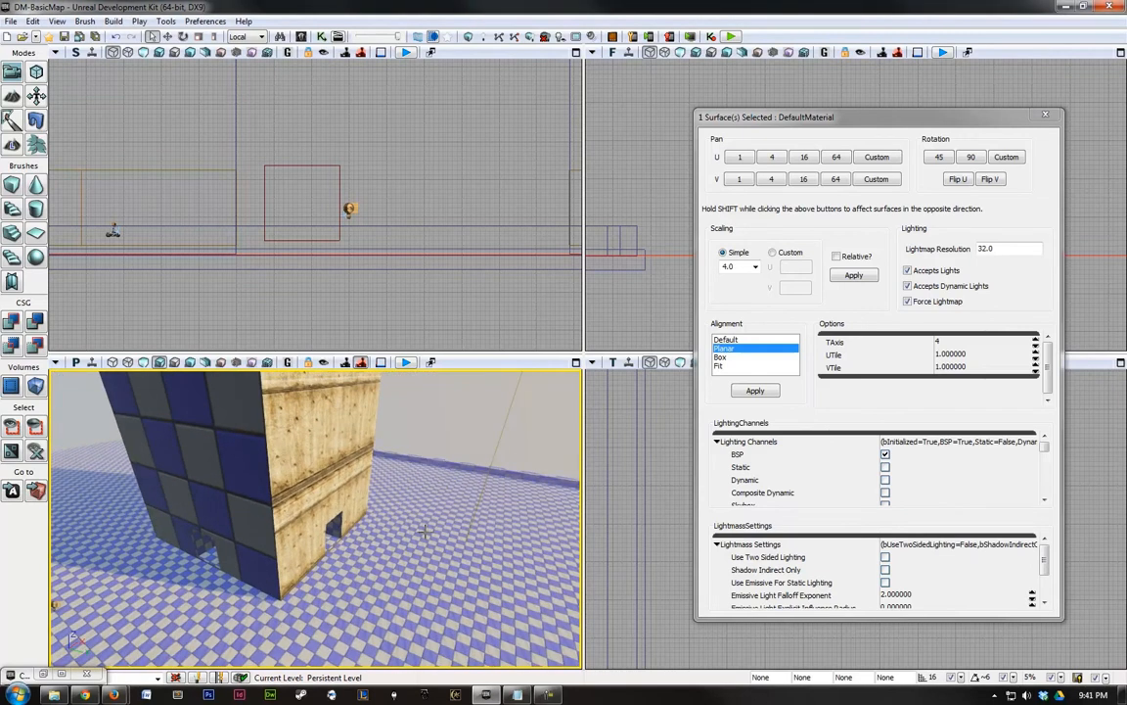
right_drag(452, 574, 480, 587)
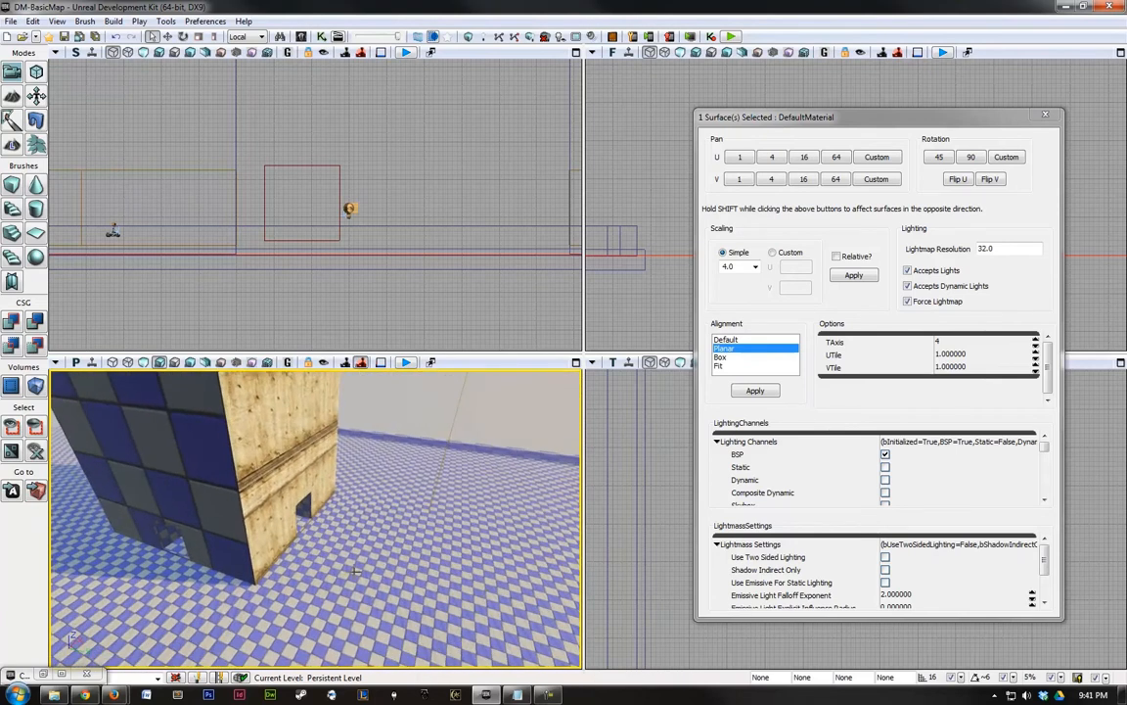
right_drag(345, 574, 274, 576)
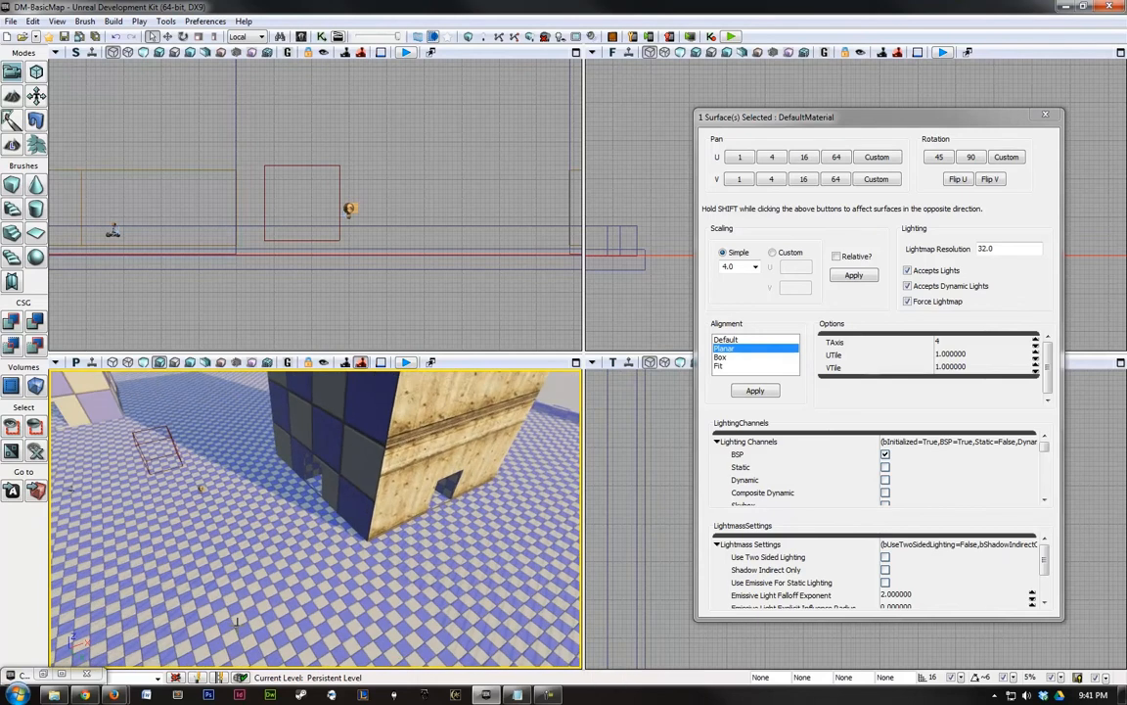
click(1048, 116)
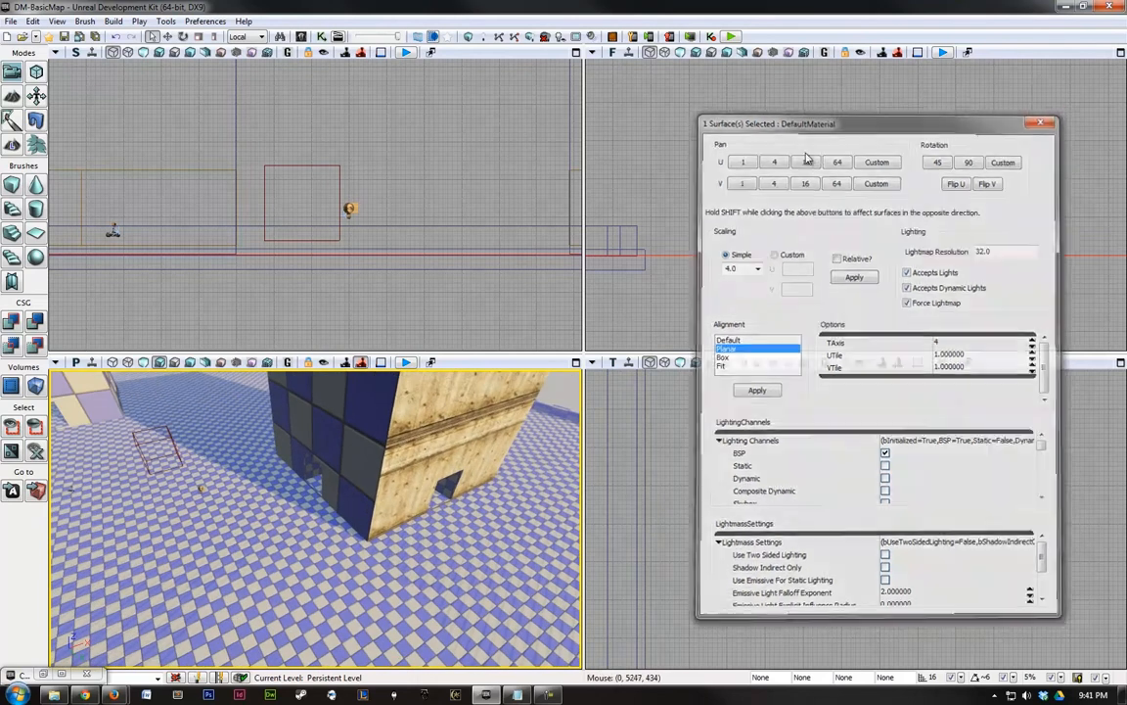
click(60, 674)
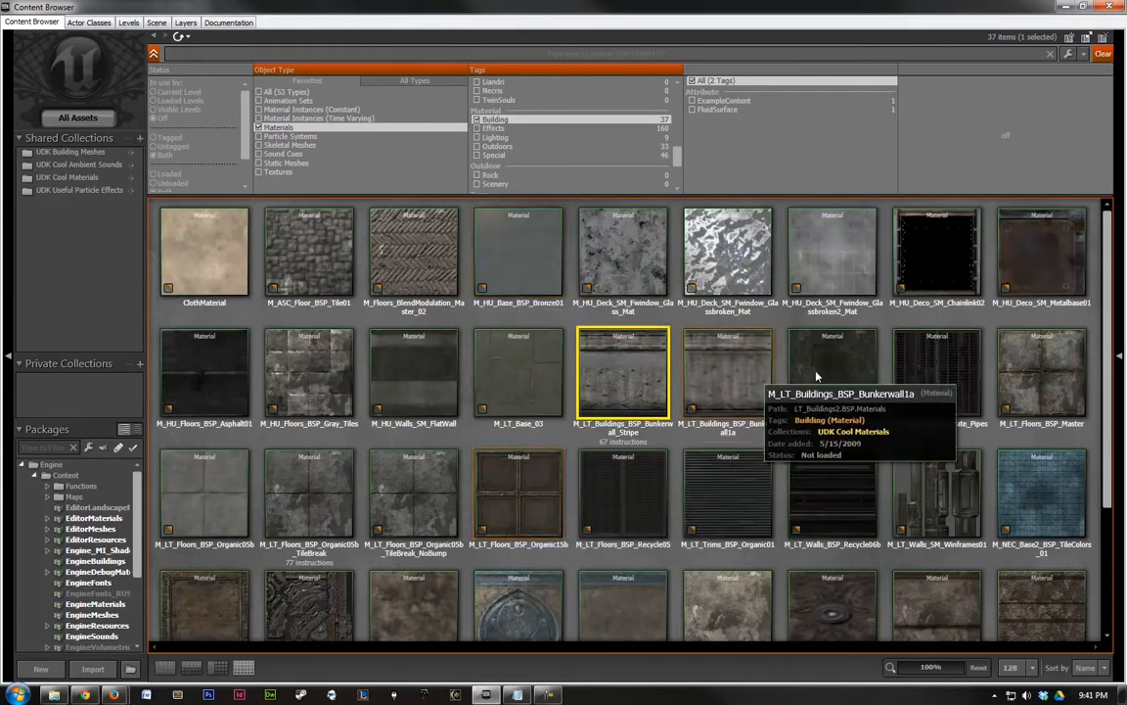
Apply the M_LT_Floors_BSP_Organic05b_TileBreak material to the striped floor around the buildings.
click(328, 492)
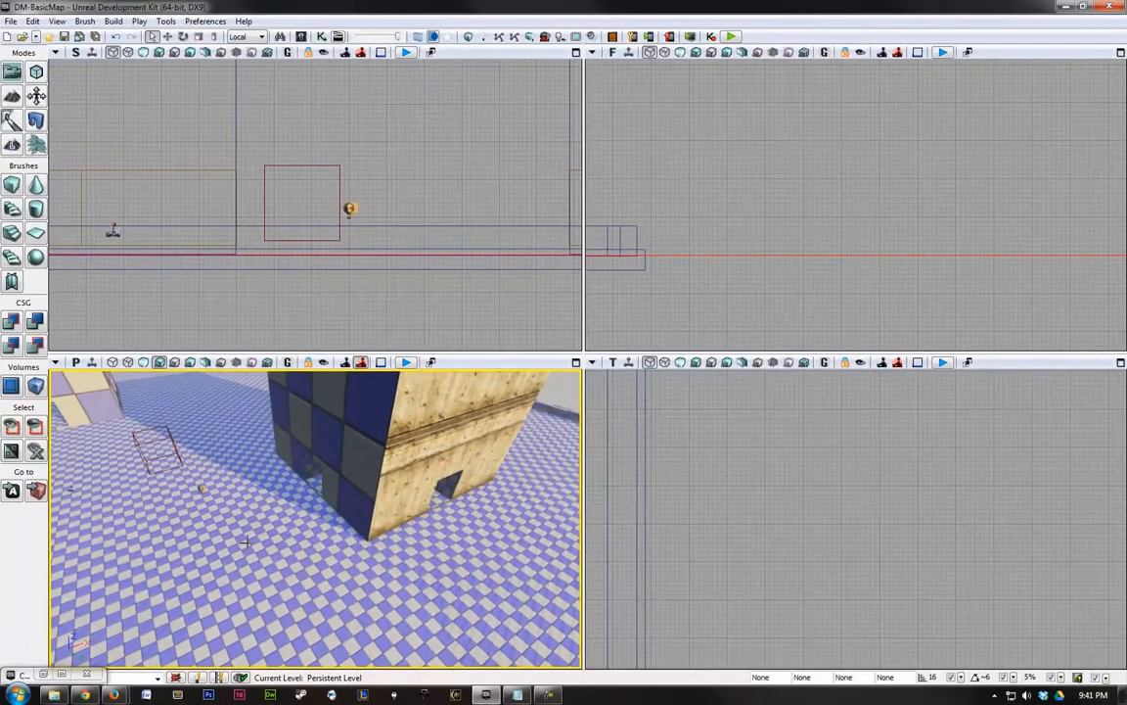
right_click(246, 533)
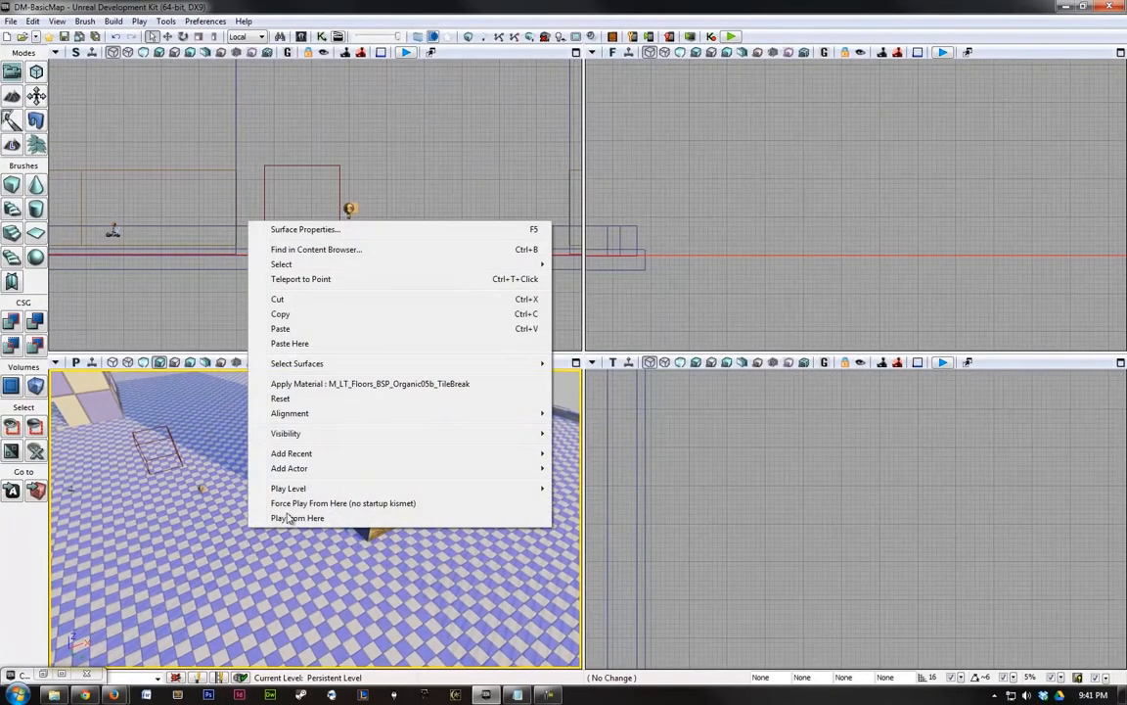
click(314, 384)
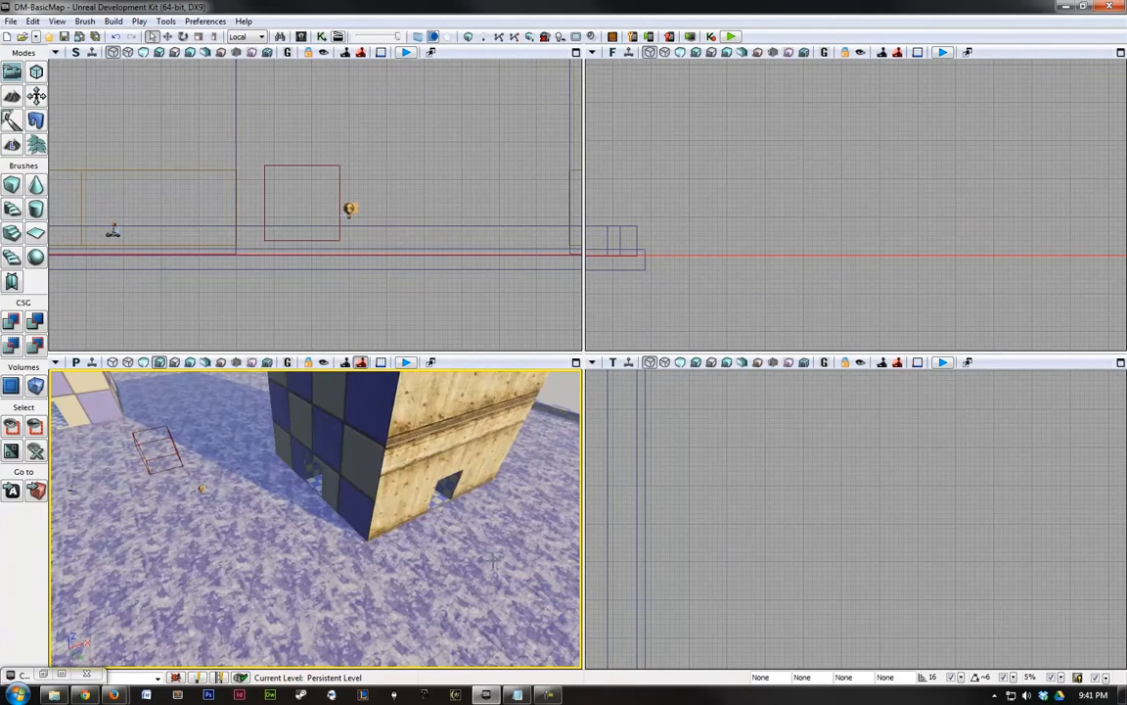
Play the level from the floor beside the building, walk around to examine the new floor tiles and walls, and exit the preview.
right_drag(490, 542, 299, 493)
right_click(300, 493)
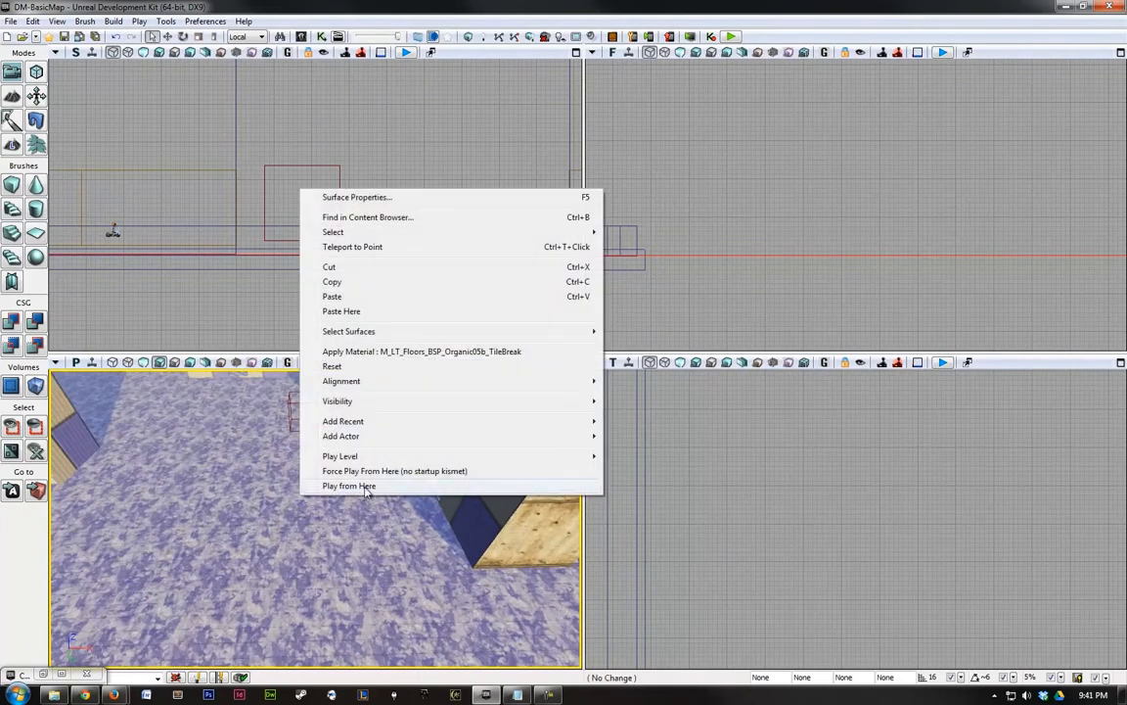
click(367, 490)
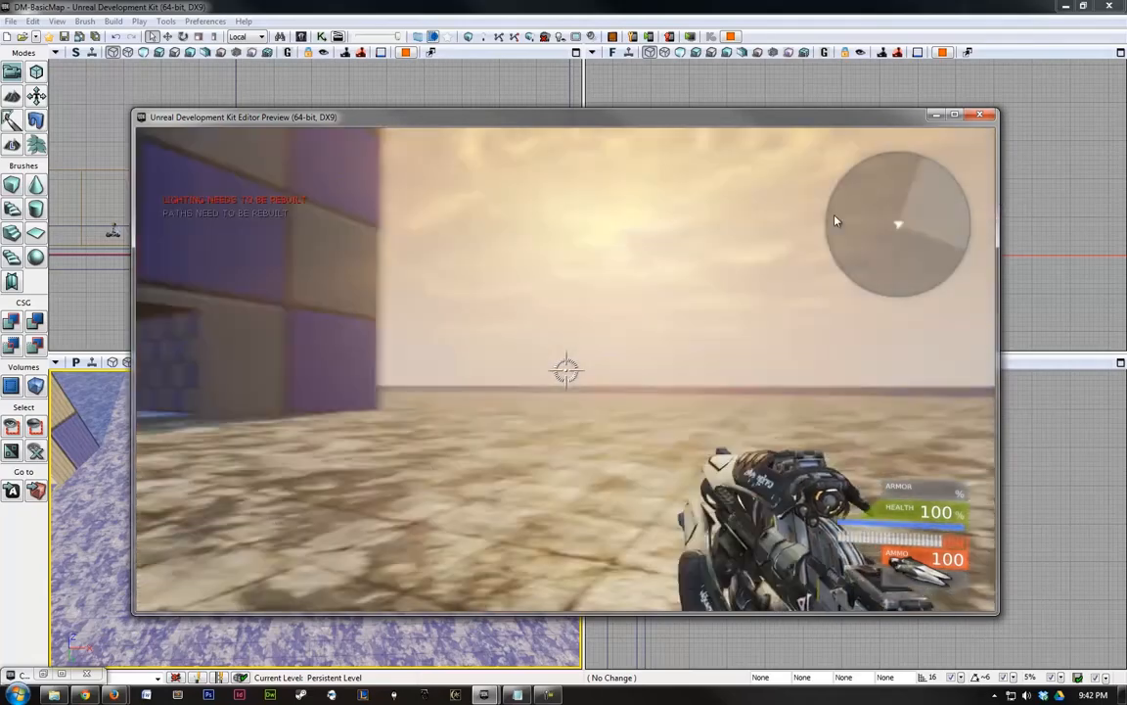
key(w)
key(w)
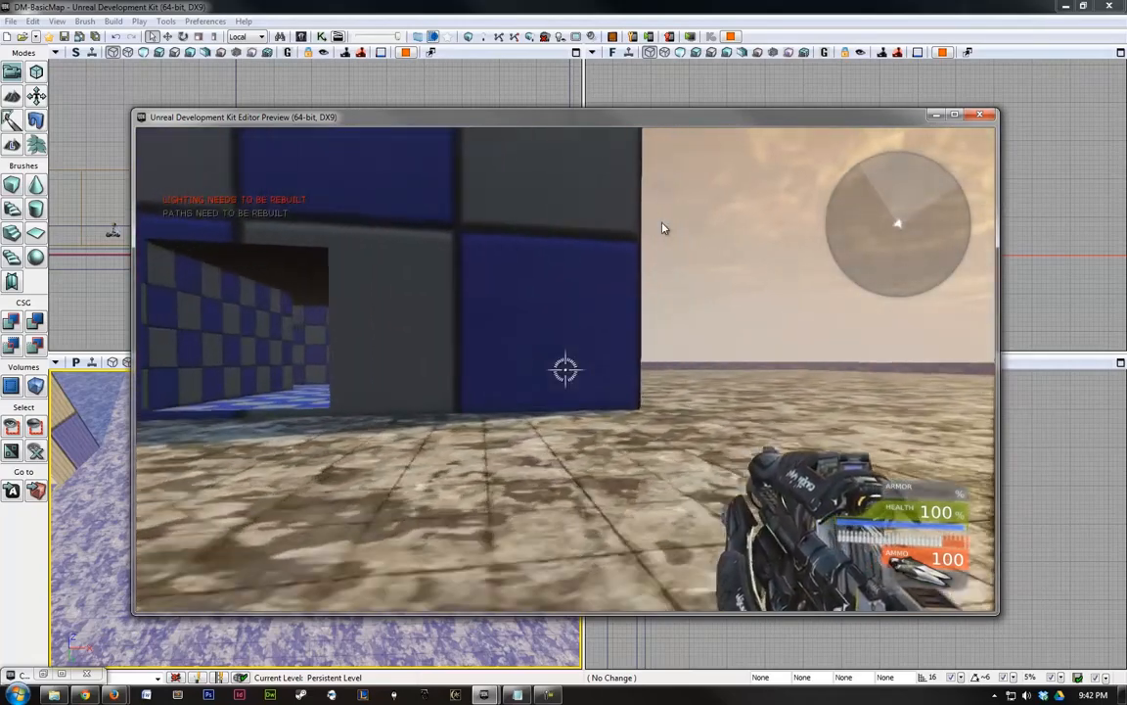
key(w)
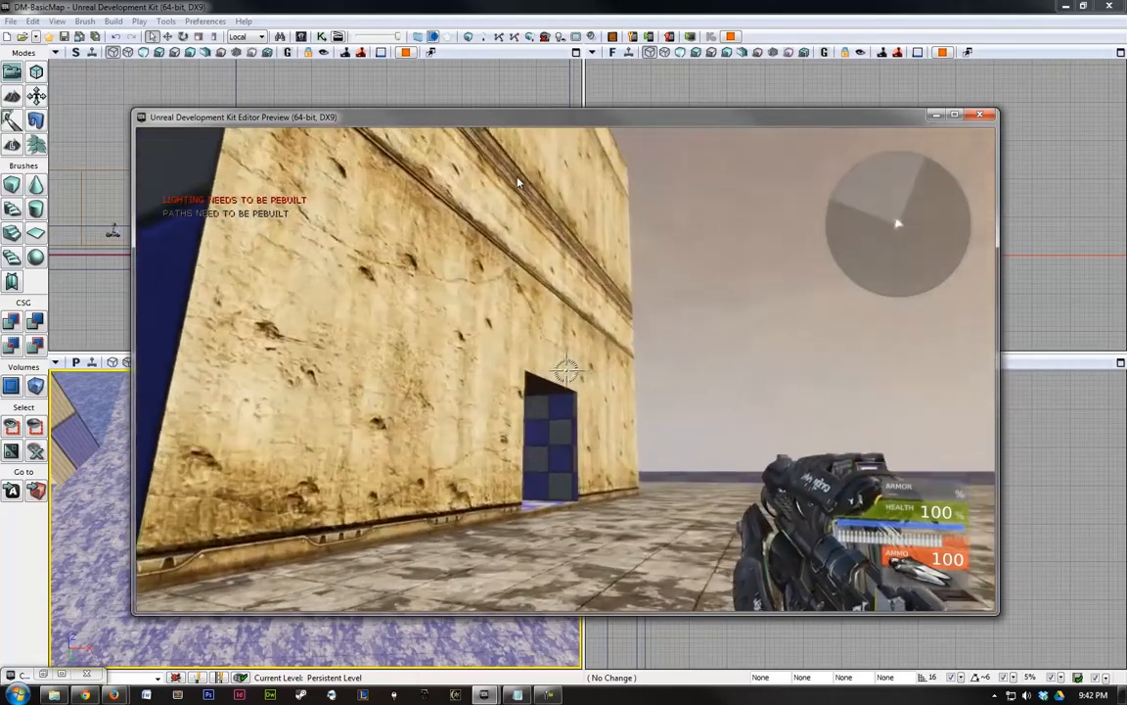
key(s)
key(s)
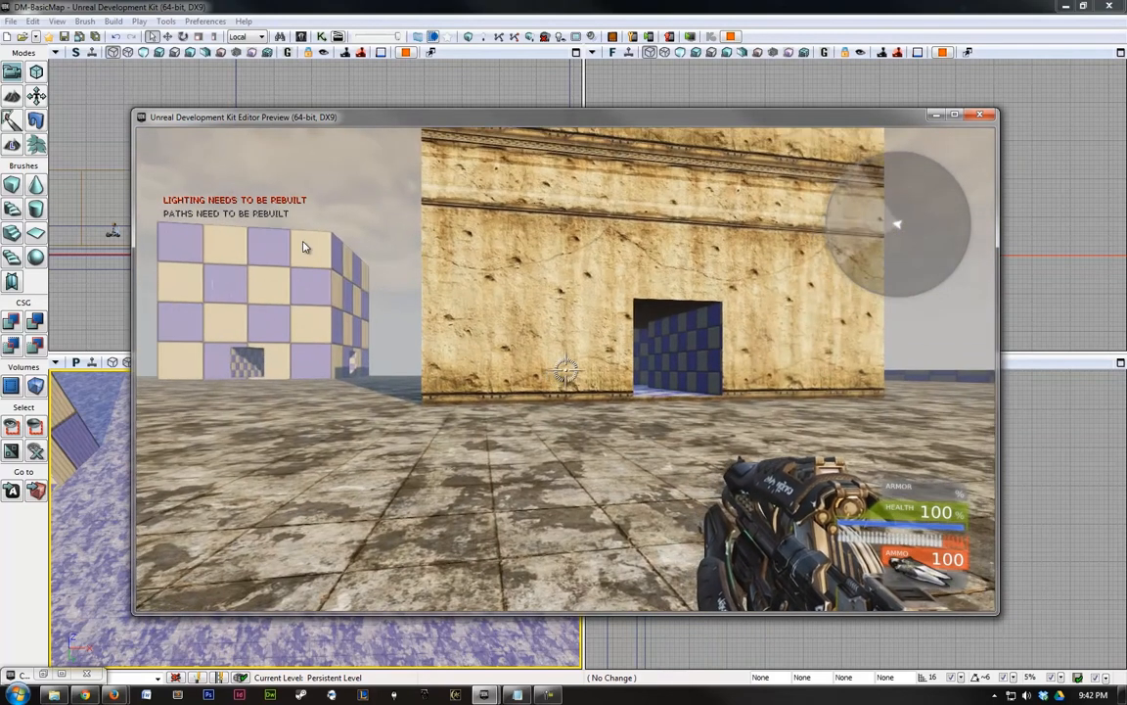
key(Escape)
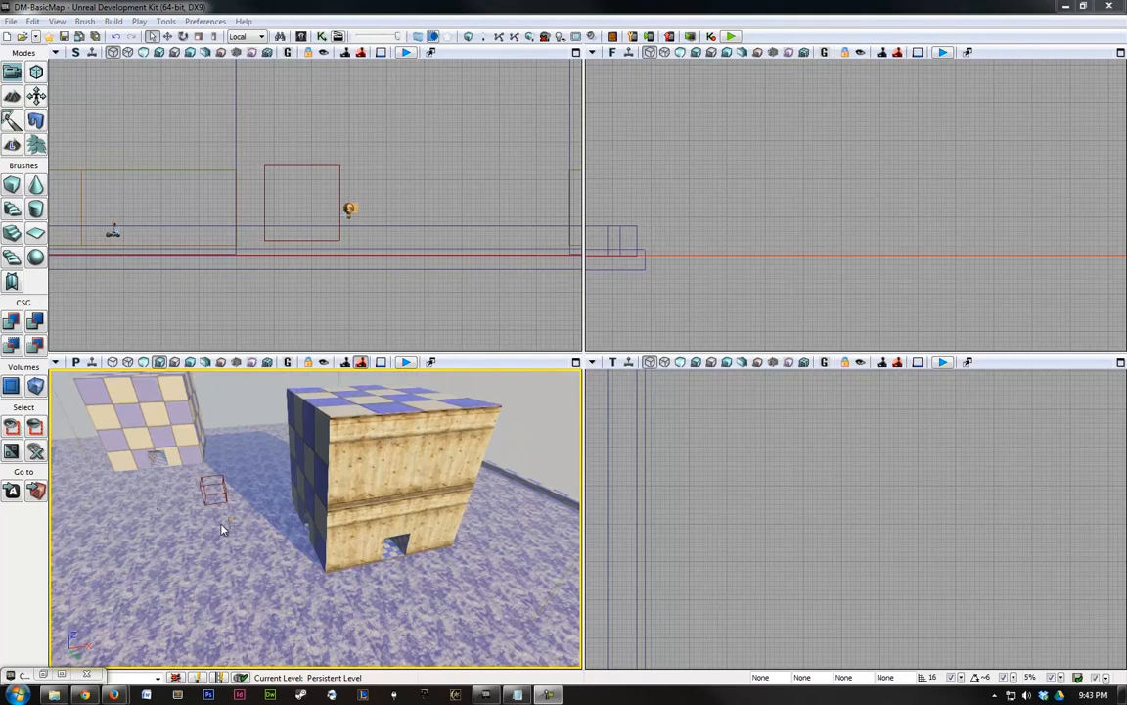
Show the Content Browser as a floating window and place it beside the building in the perspective view.
click(62, 673)
click(1086, 7)
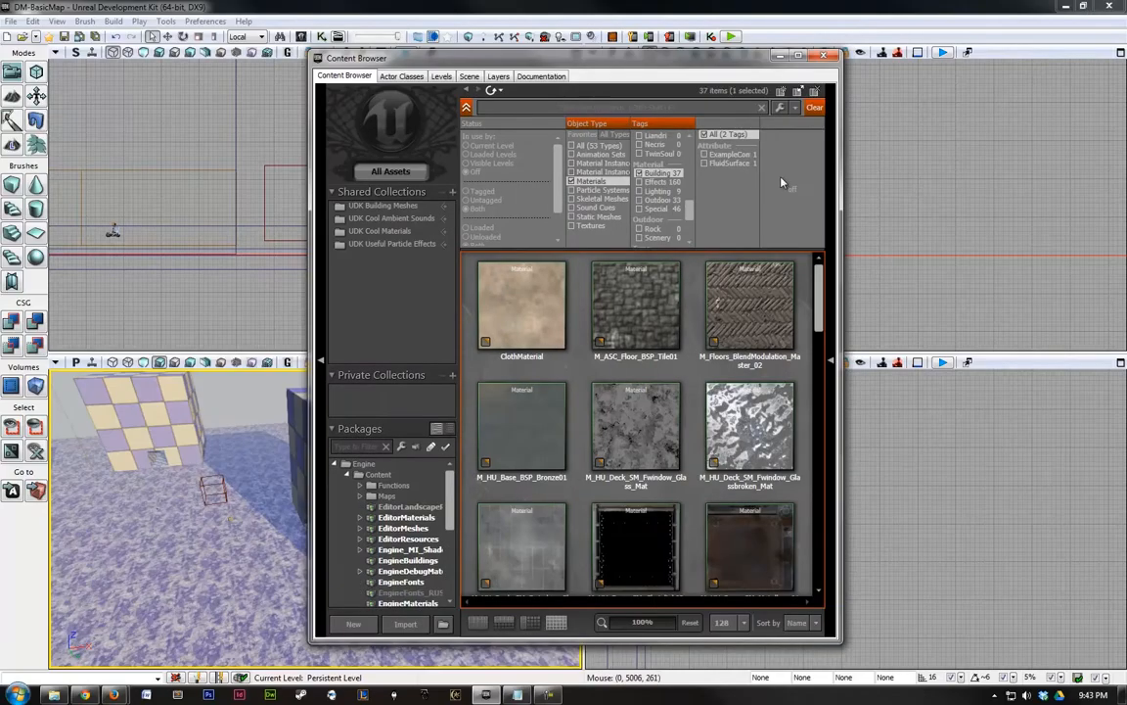
drag(584, 65, 814, 105)
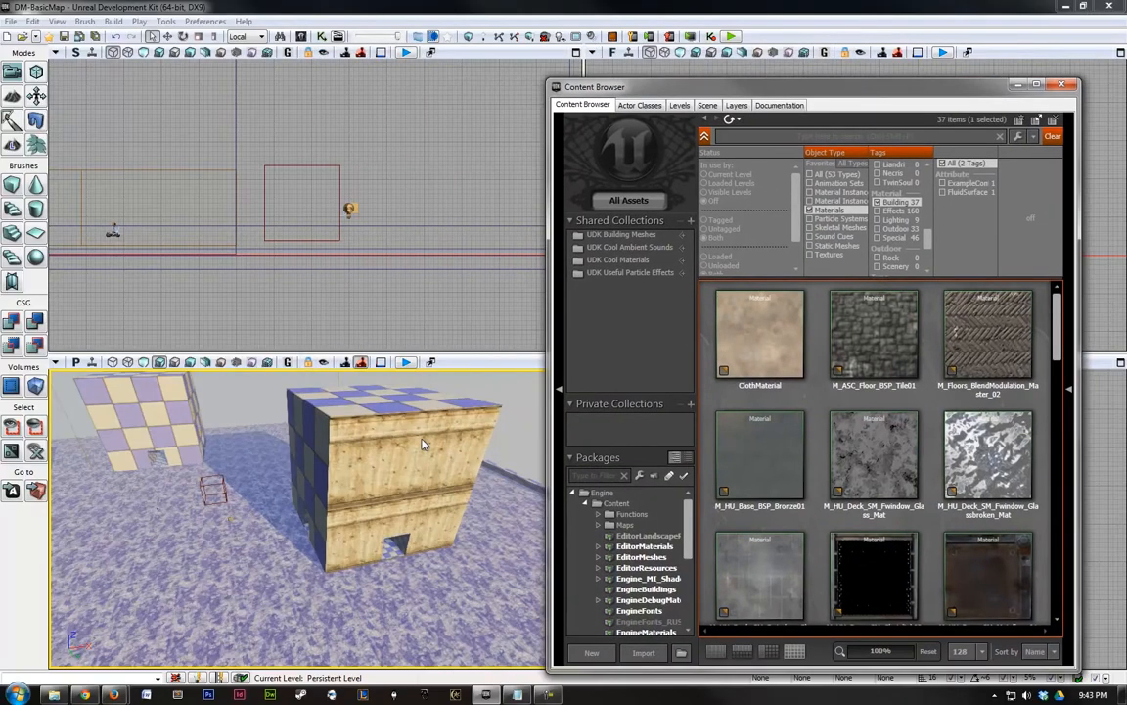
Try the M_NEC_Walls_BSP_Ceramic1 material on the dark checkered wall next to the bunker-textured wall.
right_drag(438, 490, 599, 466)
drag(1058, 335, 1071, 536)
click(756, 561)
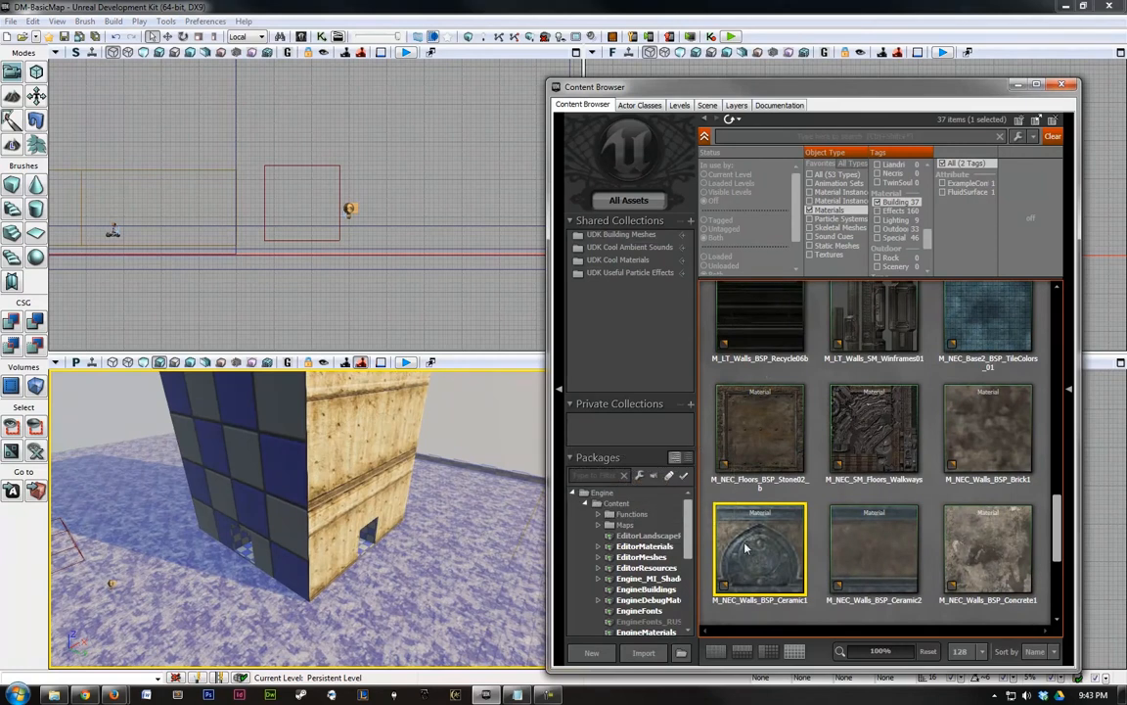
drag(633, 498, 360, 474)
drag(273, 458, 275, 457)
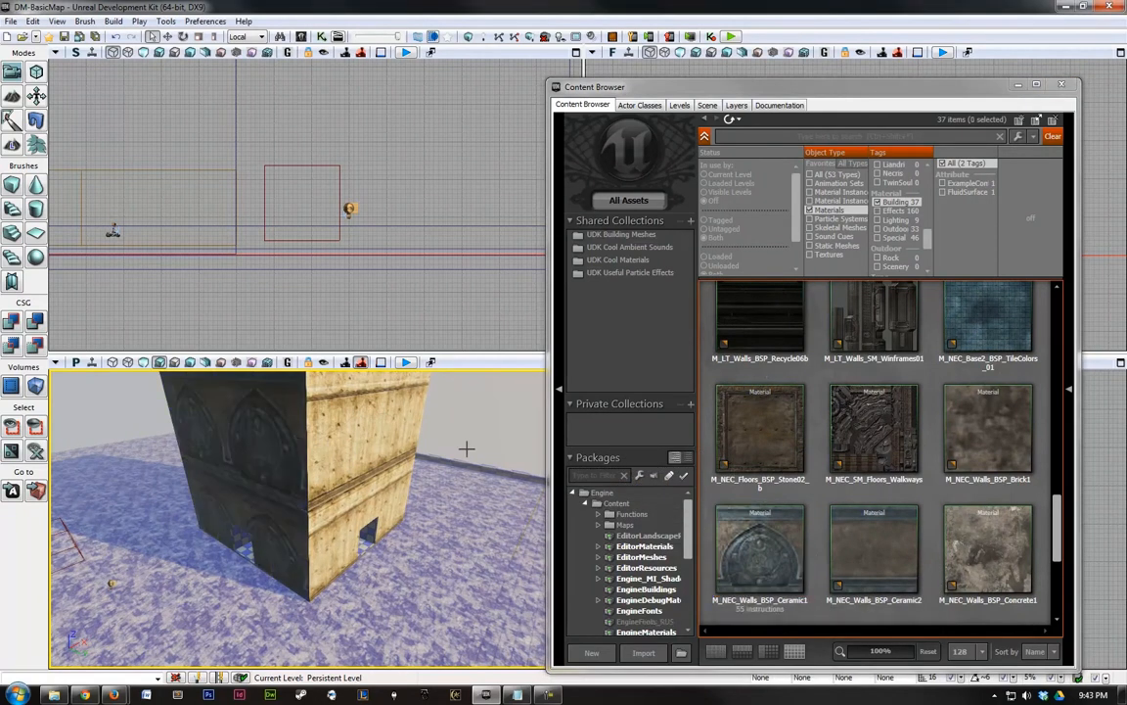
right_drag(415, 508, 391, 450)
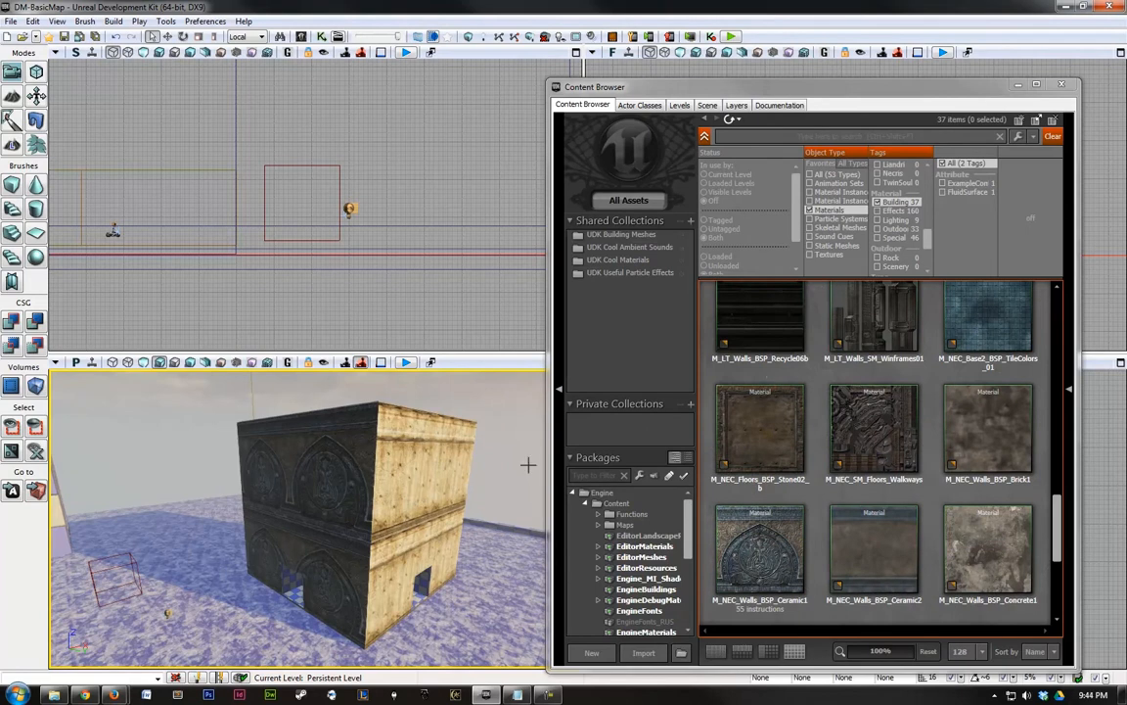
Minimize the Content Browser and copy the adjoining bunker wall material onto the arched ceramic wall of the building.
click(1018, 85)
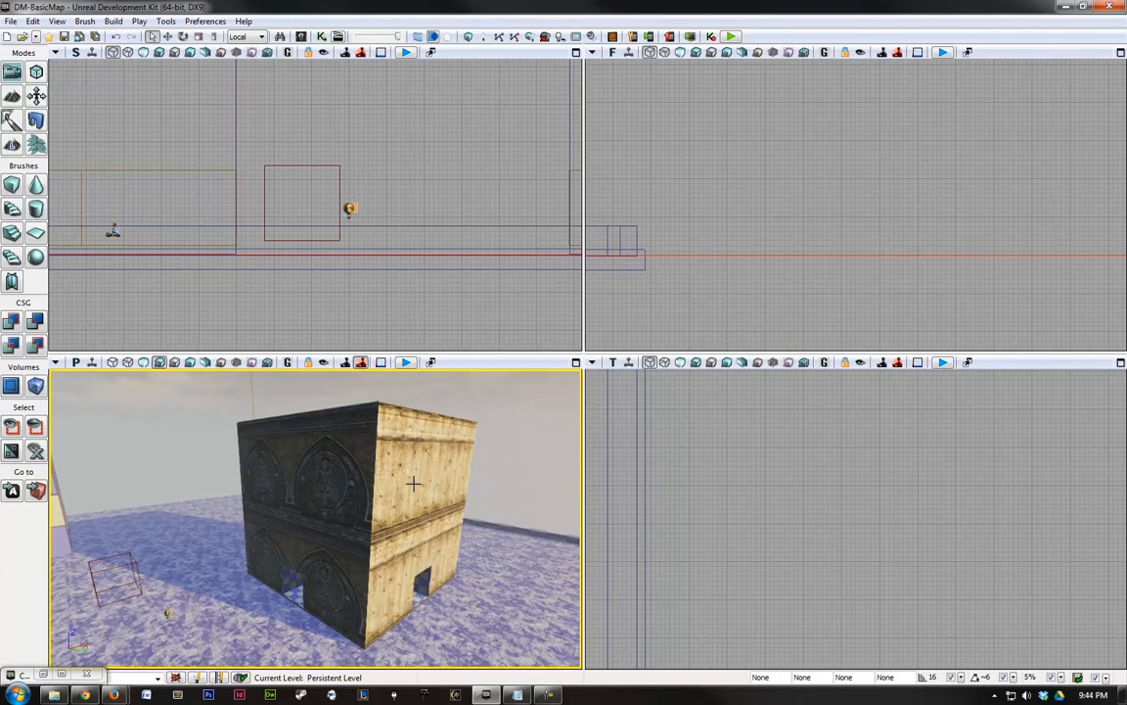
alt+click(326, 475)
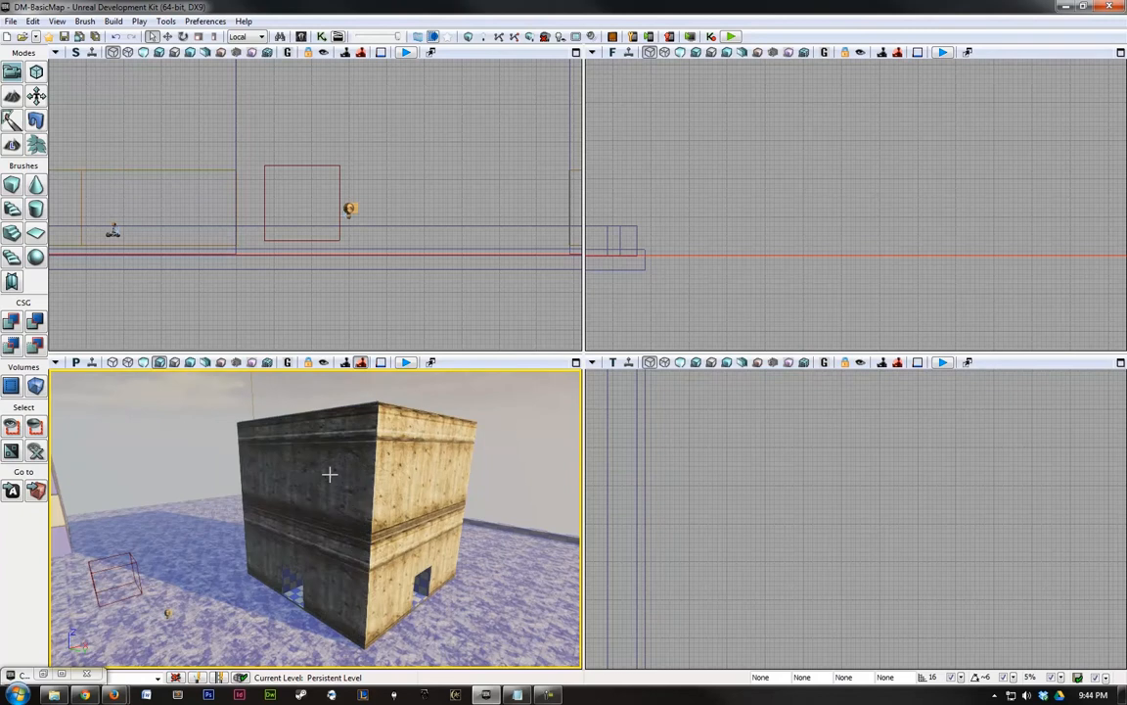
key(w)
Apply the same bunker wall material to the remaining checkered outer walls and roofs of all the buildings.
right_drag(512, 533, 581, 593)
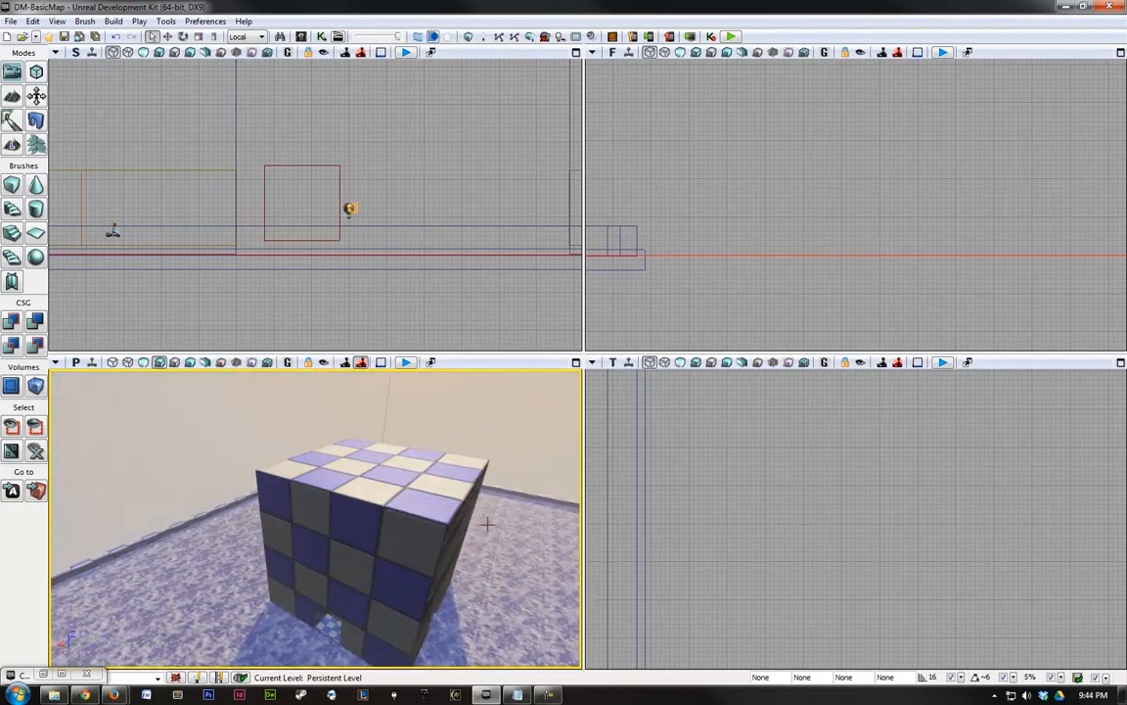
right_drag(246, 516, 459, 631)
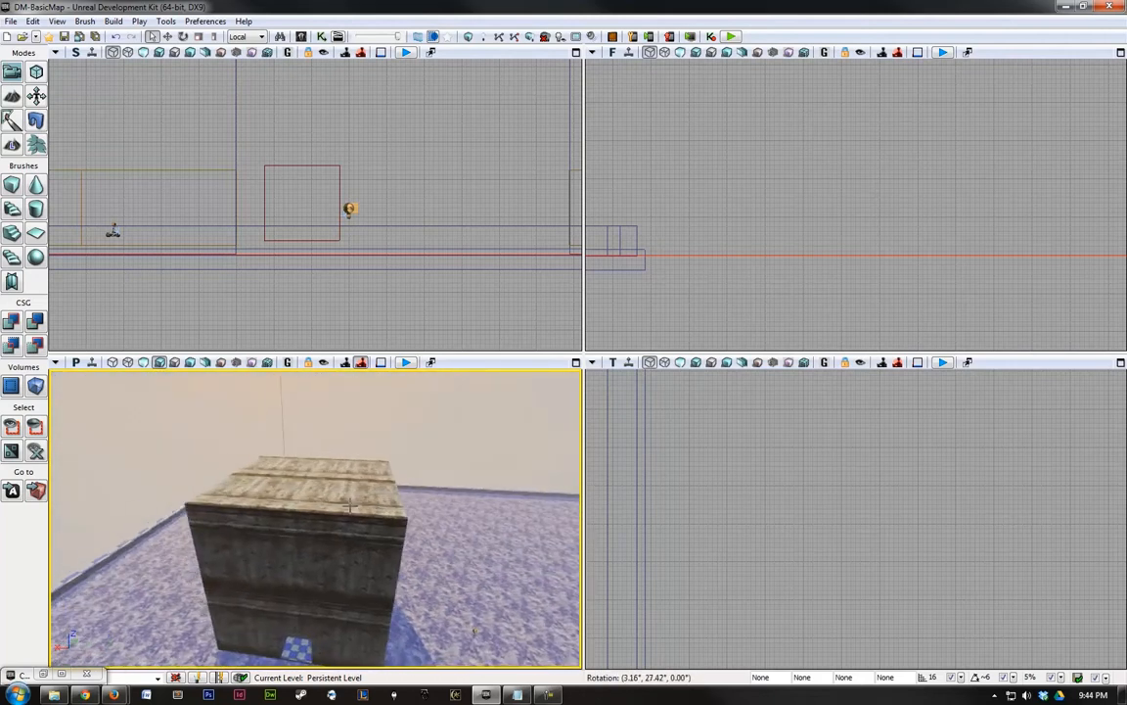
right_drag(364, 509, 535, 503)
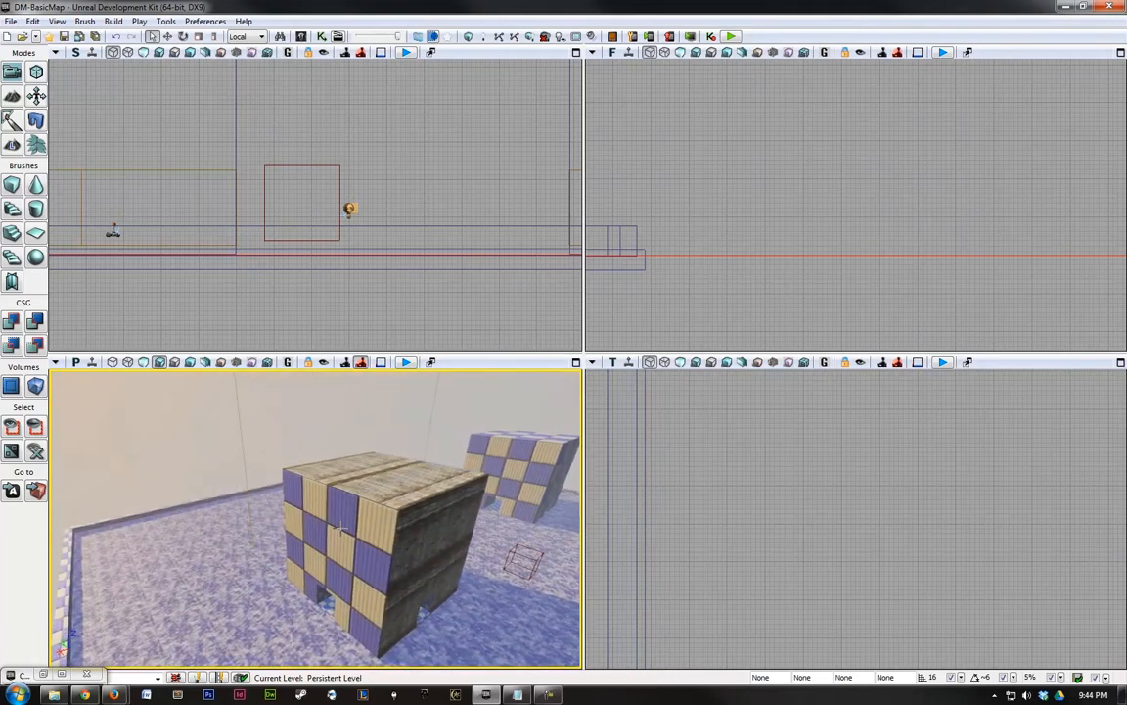
right_drag(243, 534, 211, 501)
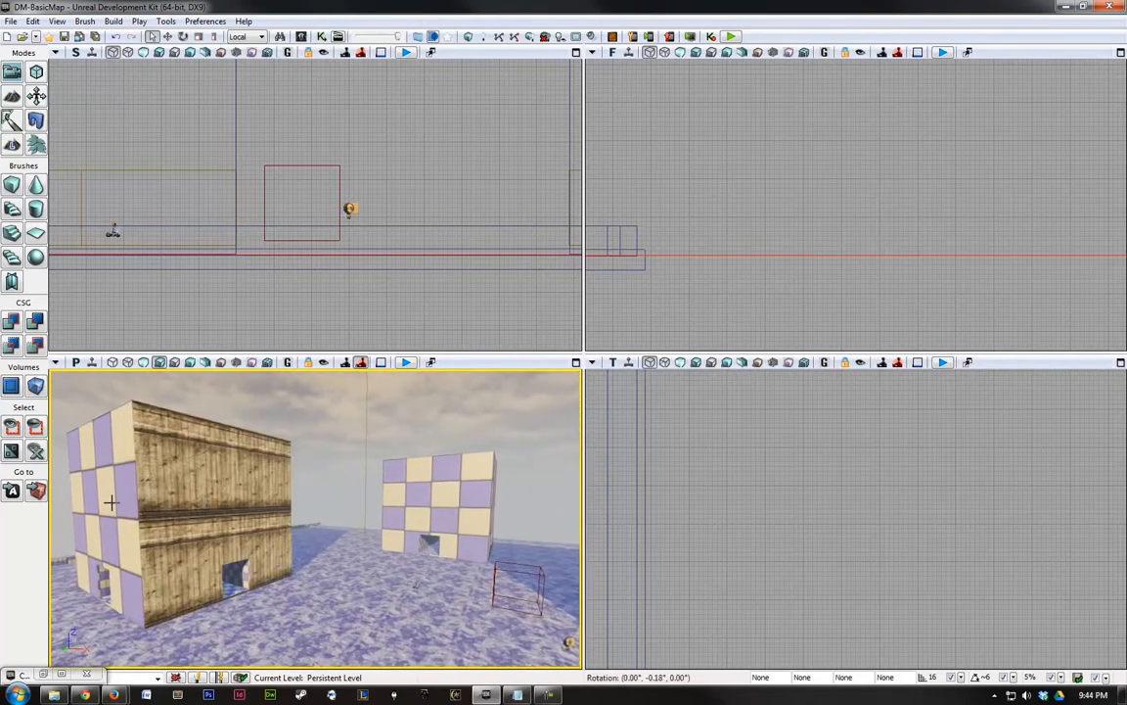
right_drag(313, 553, 450, 552)
alt+click(451, 552)
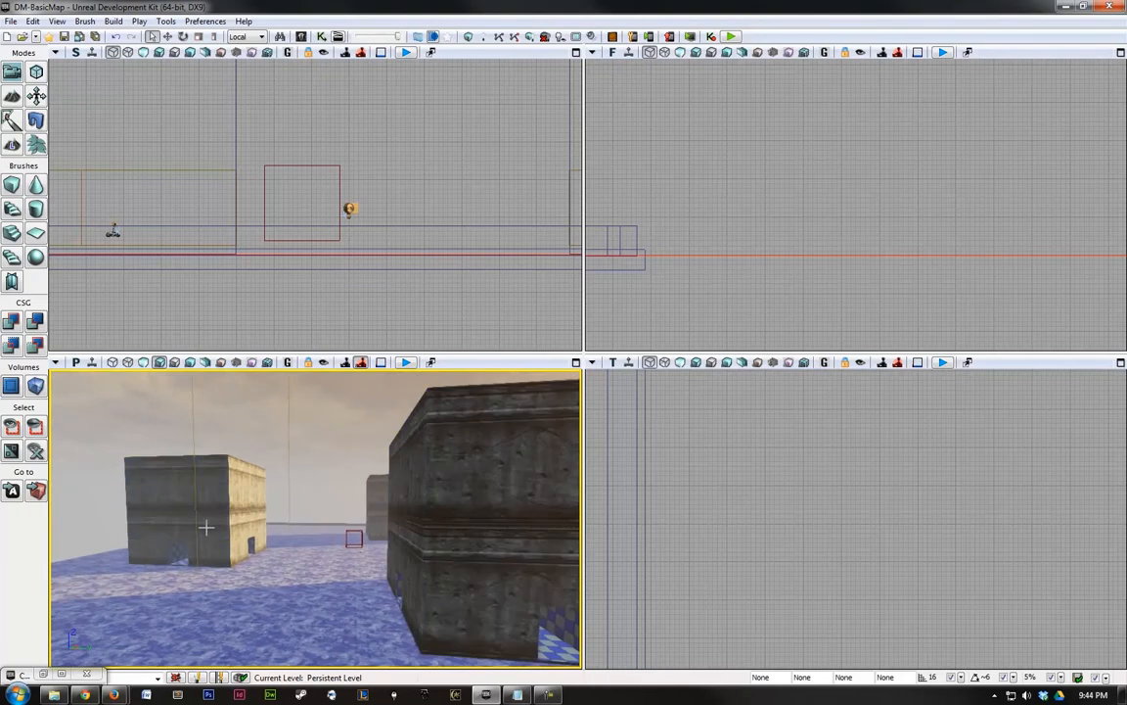
right_drag(216, 502, 234, 672)
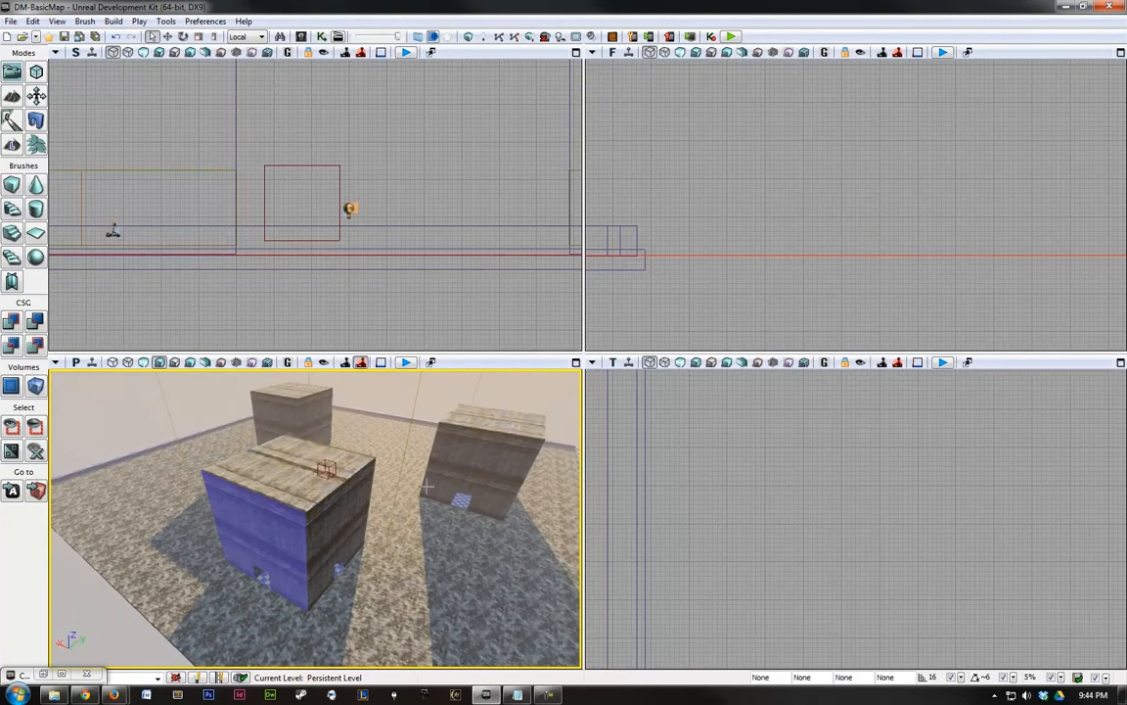
Apply the M_LT_Floors_BSP_Organic15b material to the checkered corridor floor inside the building's doorway.
right_drag(375, 504, 195, 455)
key(w)
key(s)
key(w)
key(a)
key(d)
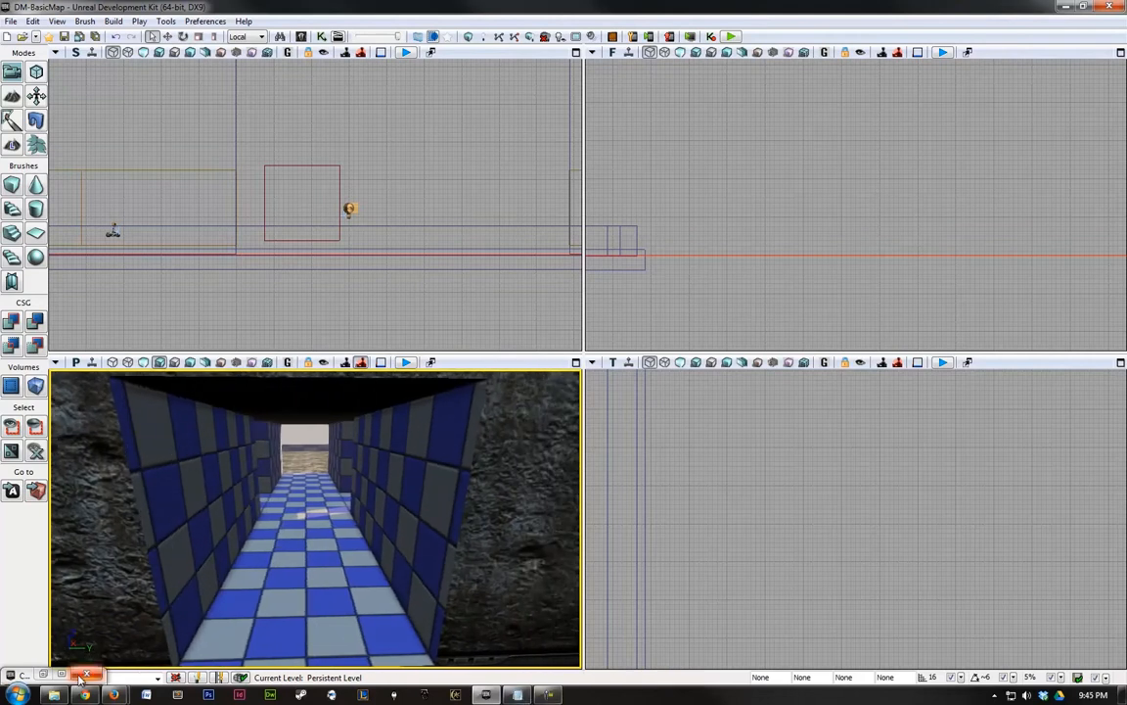
click(61, 675)
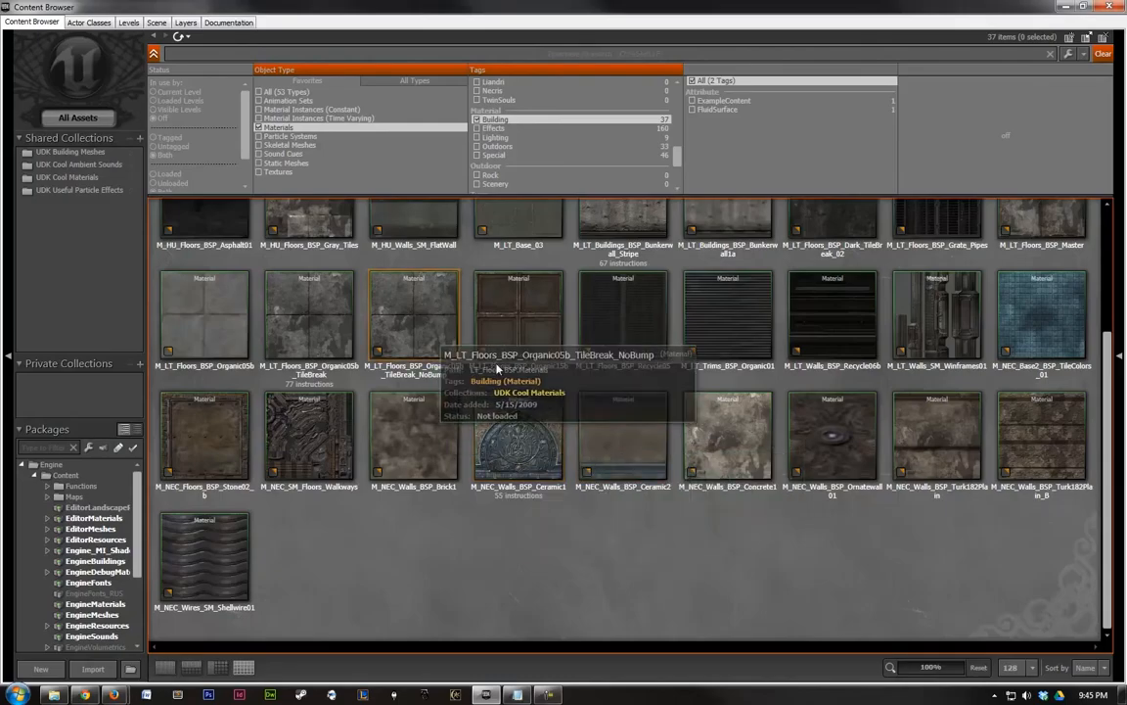
click(517, 315)
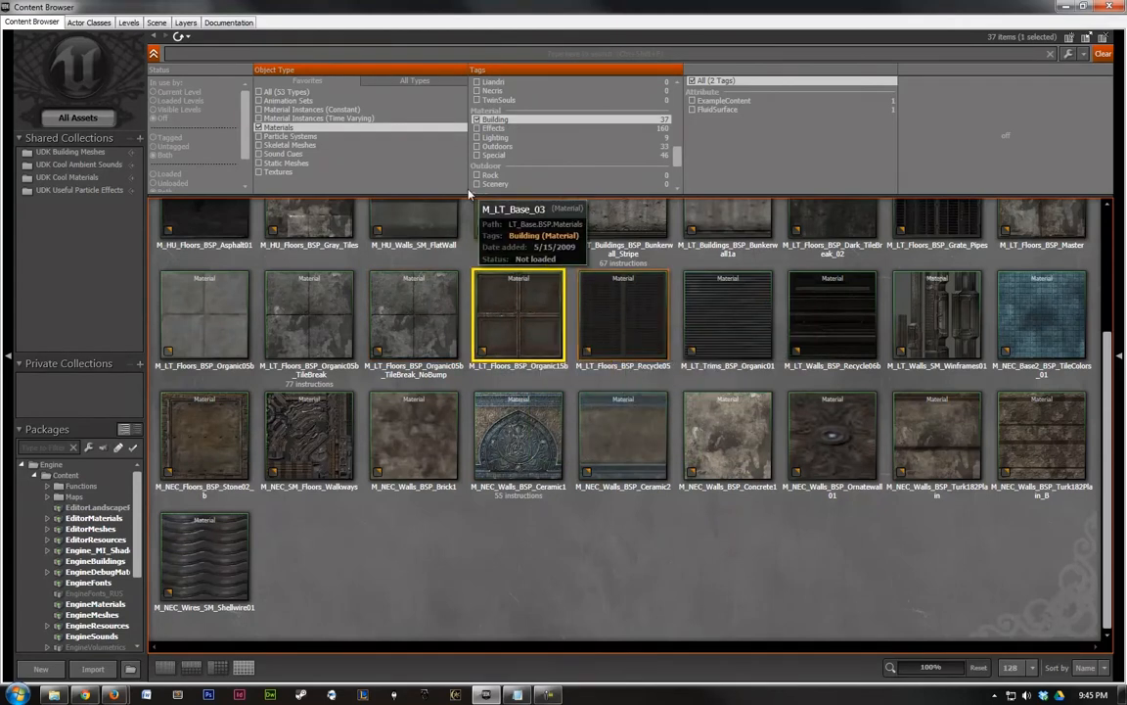
click(1065, 10)
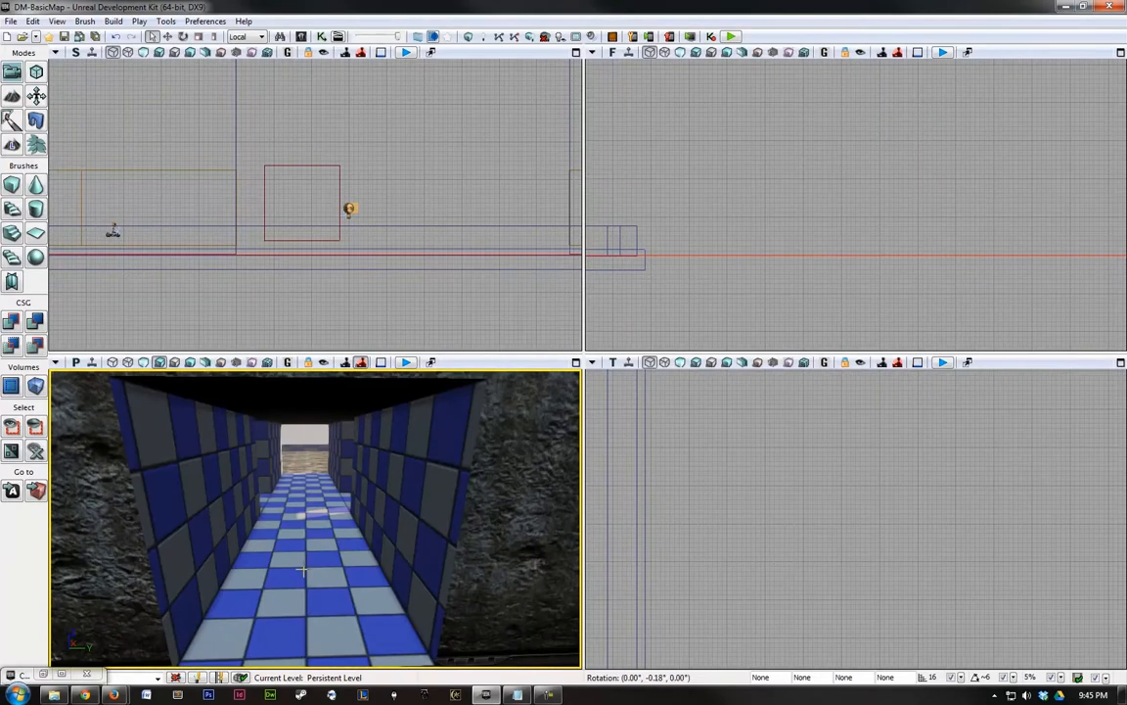
right_drag(307, 565, 318, 564)
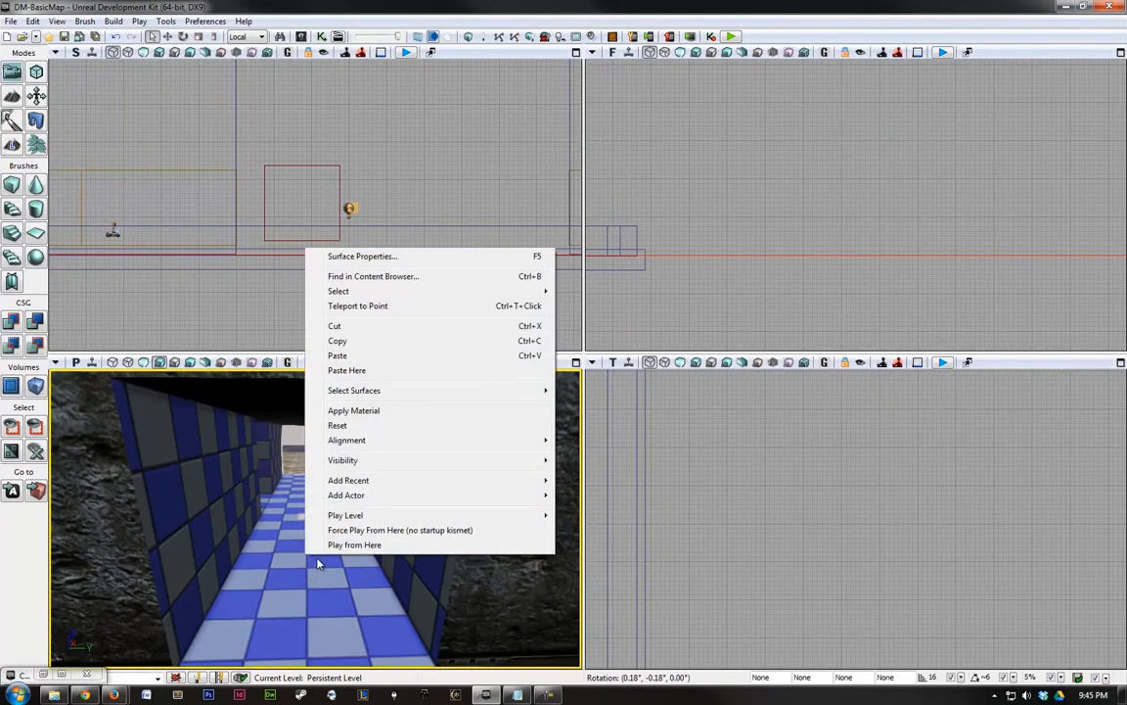
click(364, 413)
Copy the corridor's tile material onto the remaining checkered floor surfaces inside the building.
mouse_move(326, 548)
right_down()
mouse_move(299, 671)
mouse_move(314, 586)
mouse_move(360, 536)
mouse_move(336, 540)
right_up()
mouse_move(360, 579)
right_down()
mouse_move(350, 522)
mouse_move(333, 559)
mouse_move(401, 567)
mouse_move(350, 575)
right_up()
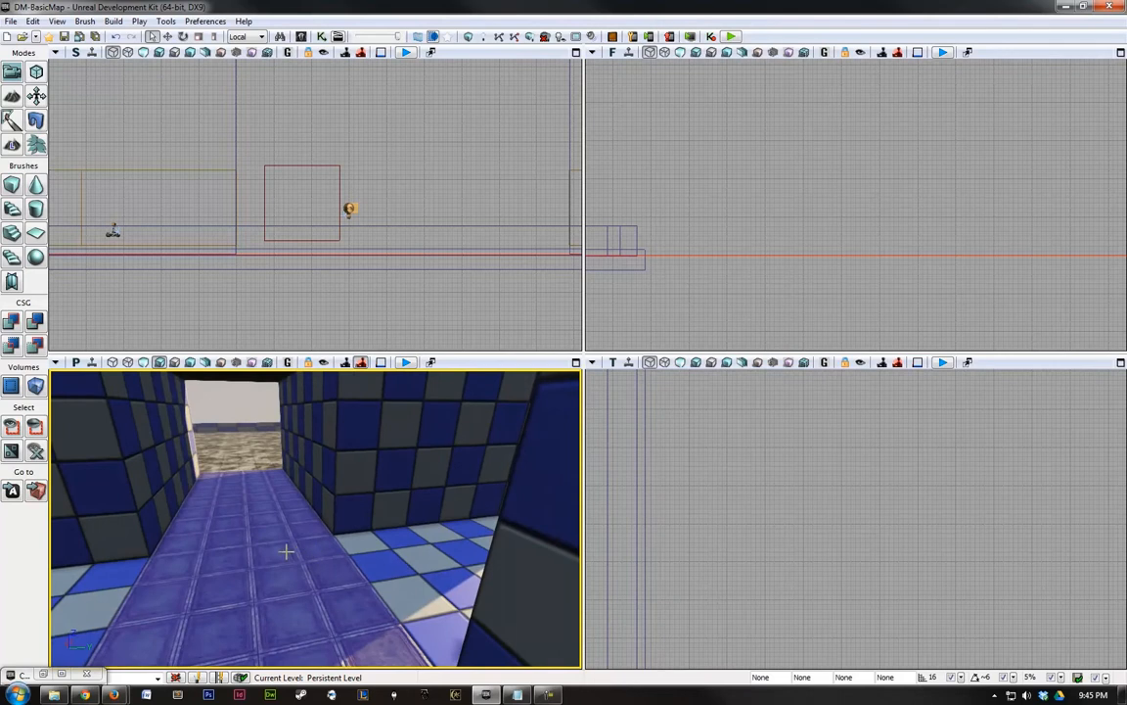
alt+click(434, 561)
right_drag(287, 560, 262, 615)
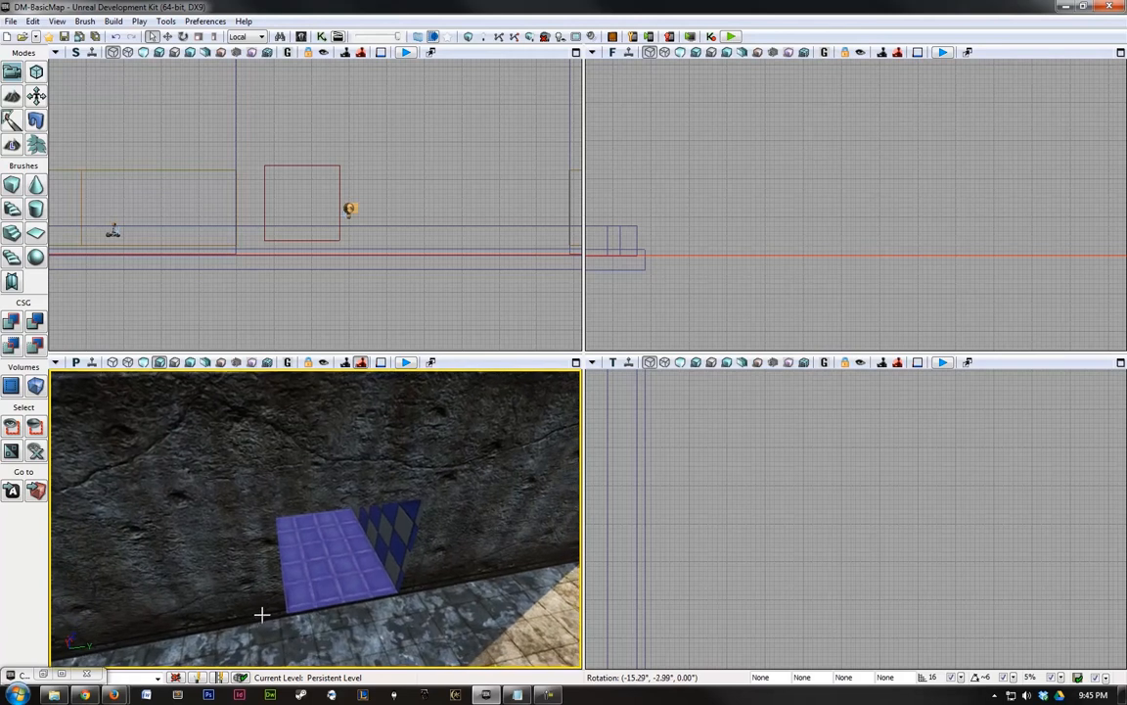
Apply the M_NEC_Walls_BSP_Turk182Plain_B material to the checkered inner wall seen through the doorway.
click(60, 674)
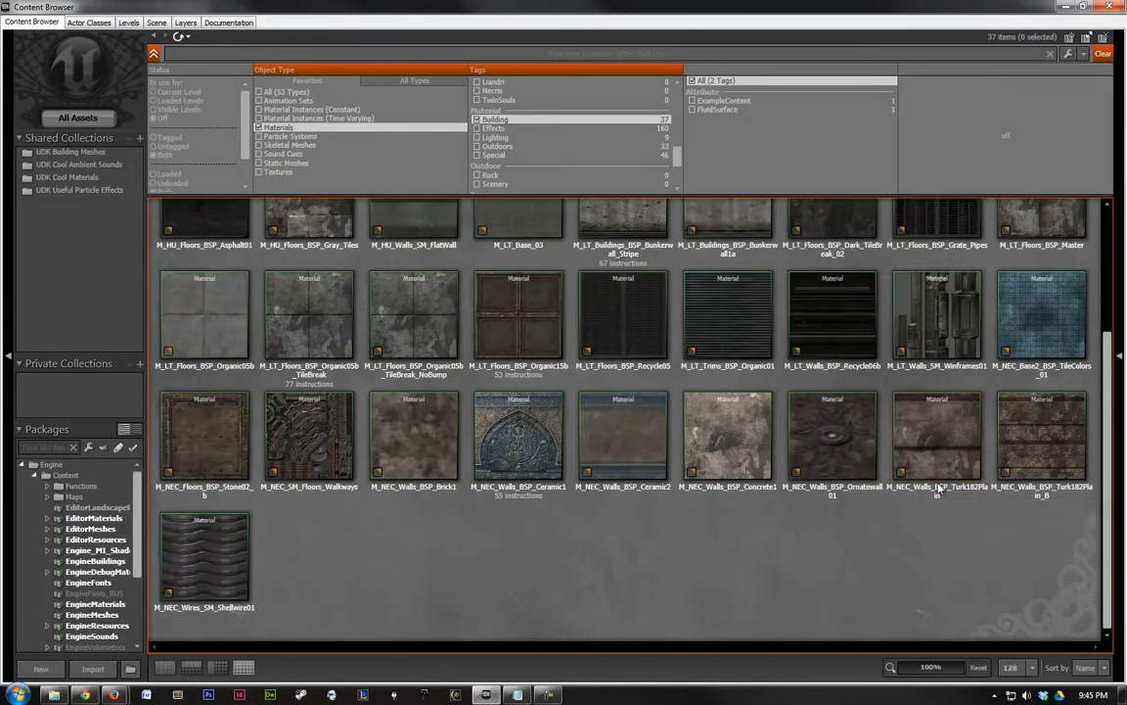
click(1038, 441)
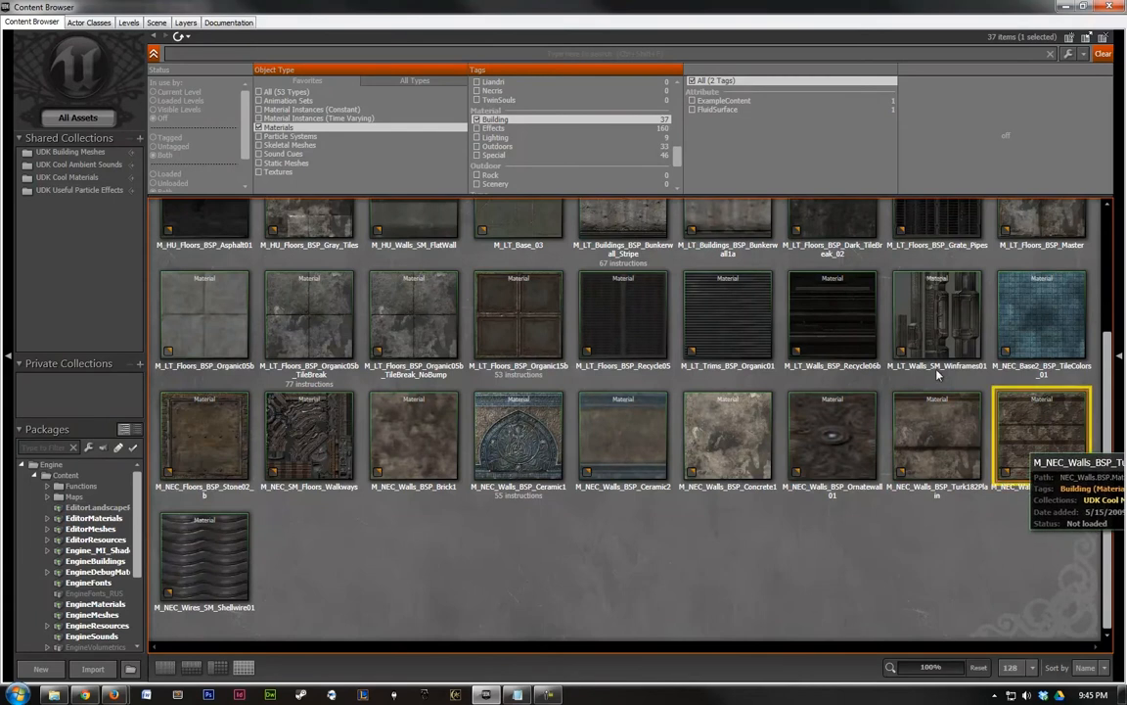
click(1066, 8)
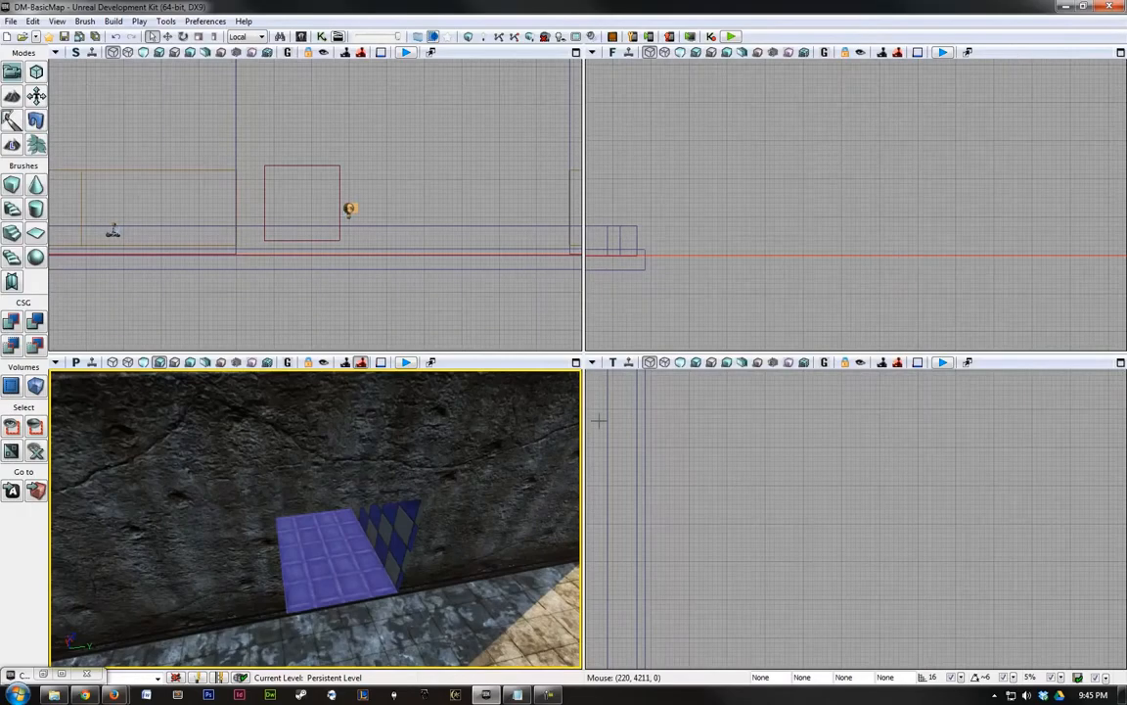
right_click(397, 528)
click(464, 383)
Copy the dark plank-like wall material onto the other checkered interior walls of the building.
right_drag(453, 471, 582, 408)
drag(582, 408, 392, 549)
alt+click(122, 536)
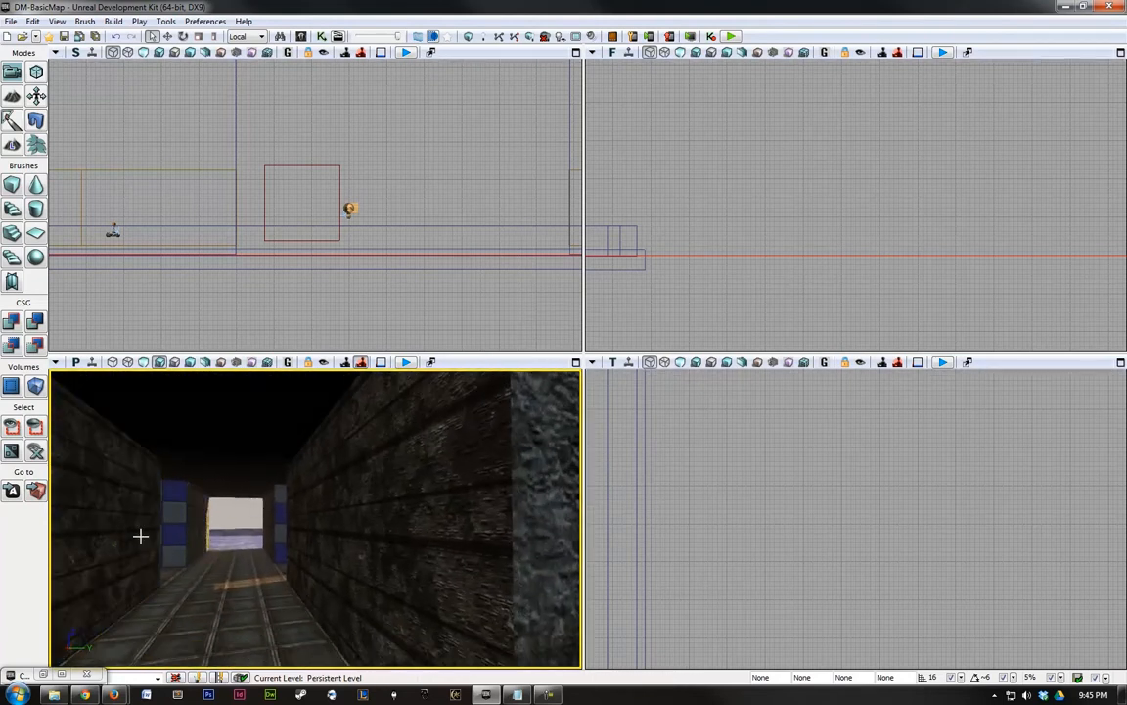
right_drag(257, 531, 523, 551)
alt+click(359, 528)
Play the level from the ground outside the building and walk through its corridors to check the new interior materials.
mouse_move(437, 560)
right_down()
mouse_move(440, 546)
mouse_move(211, 515)
mouse_move(539, 646)
mouse_move(458, 554)
right_up()
right_click(397, 539)
click(431, 530)
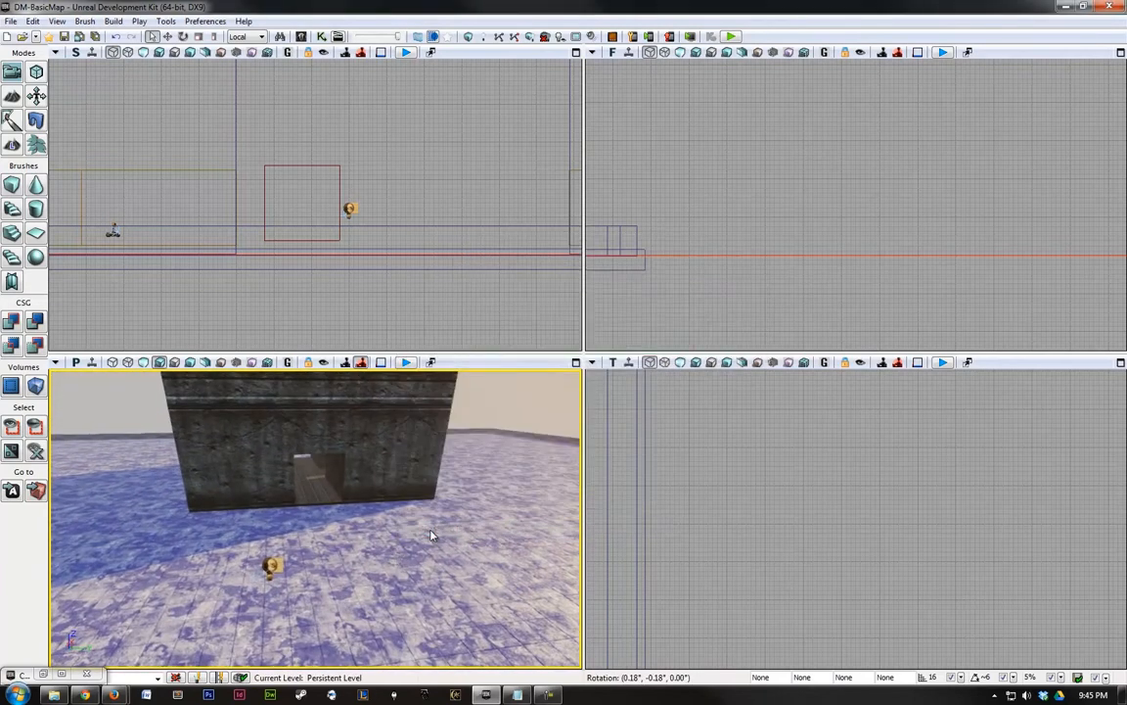
key(w)
key(w)
key(w)
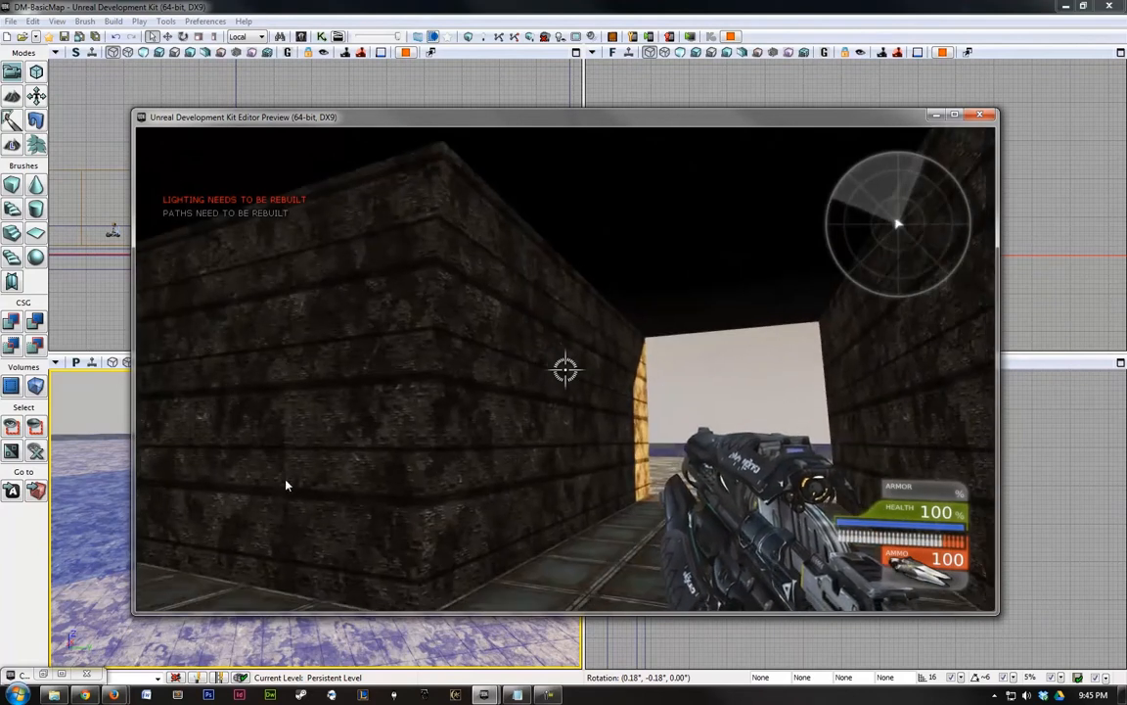
key(w)
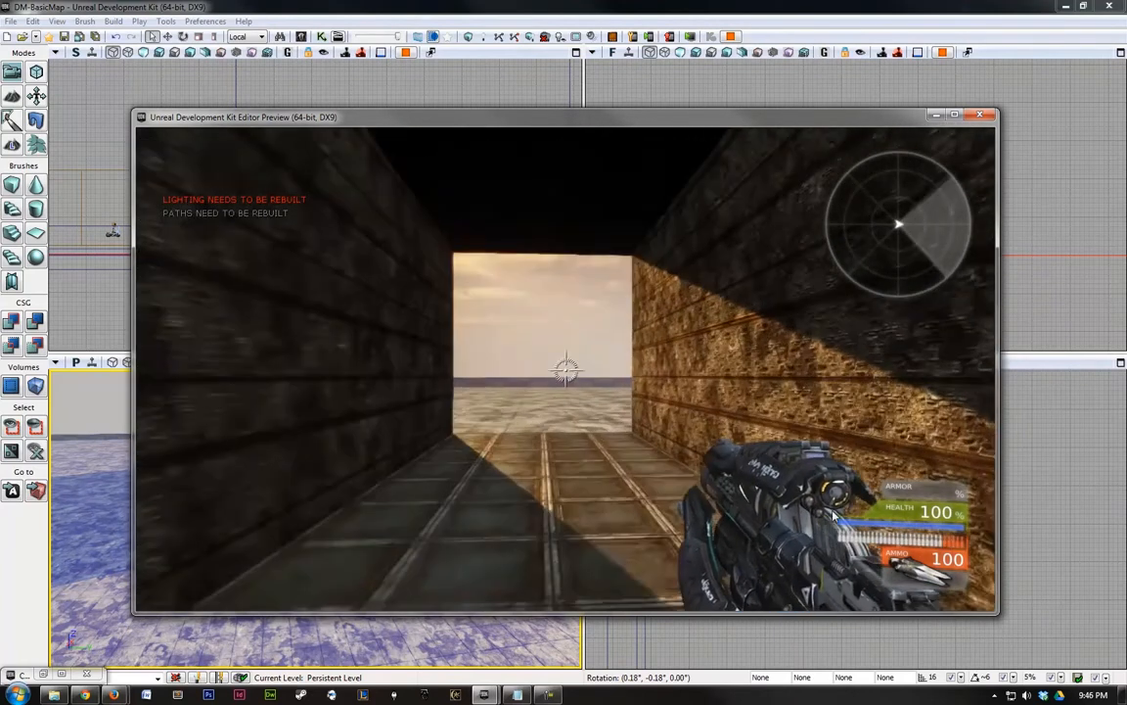
key(w)
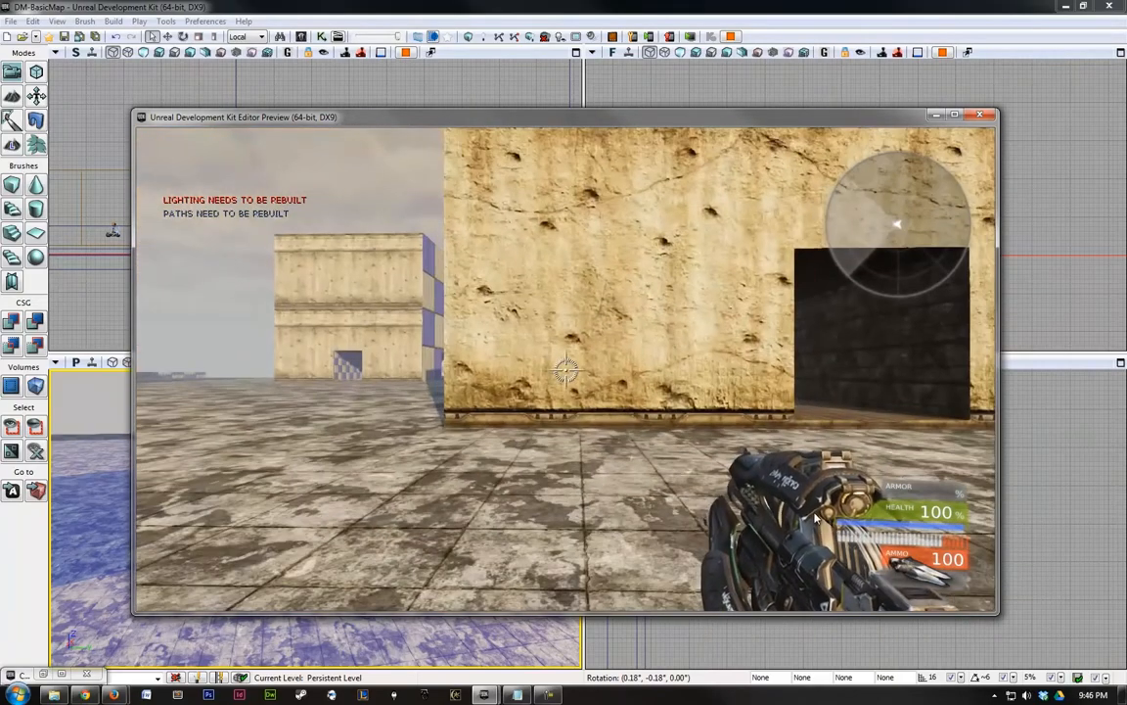
key(Escape)
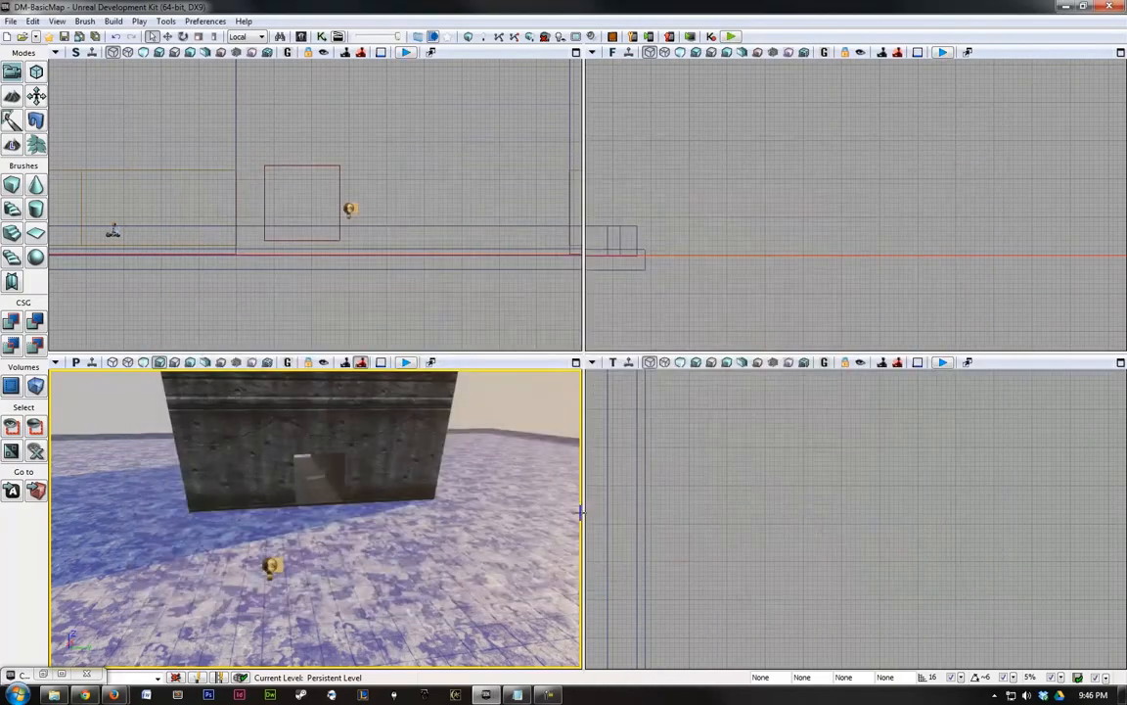
Switch the perspective viewport to unlit shading for working on the dark building interiors.
drag(402, 573, 346, 407)
key(s)
right_drag(402, 568, 400, 544)
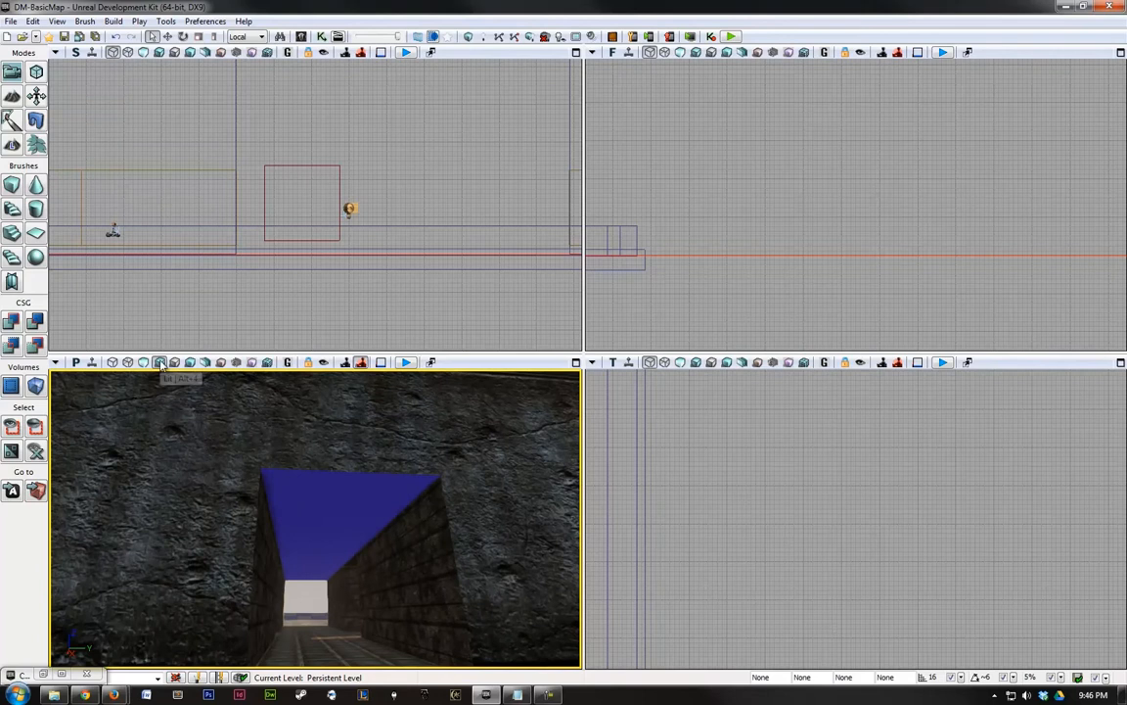
click(145, 363)
Copy the finished building's corridor tile material onto the checkered corridor floor and central ceiling of the next building.
key(s)
right_drag(402, 531, 439, 485)
key(d)
key(w)
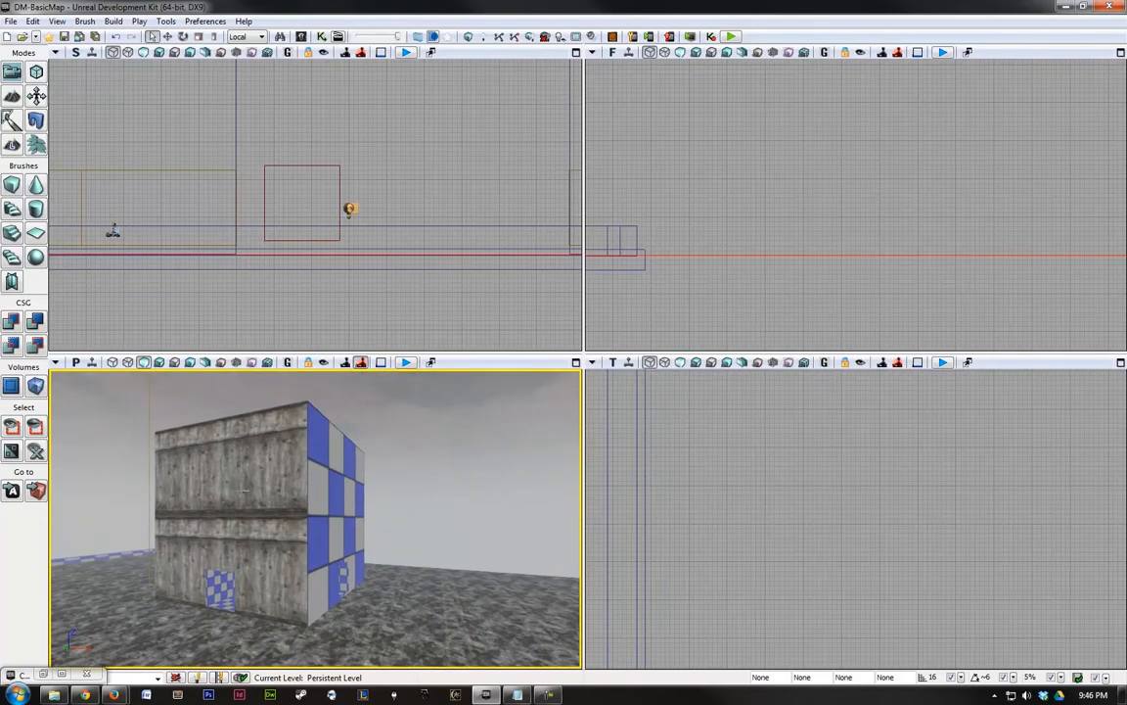
drag(286, 517, 590, 594)
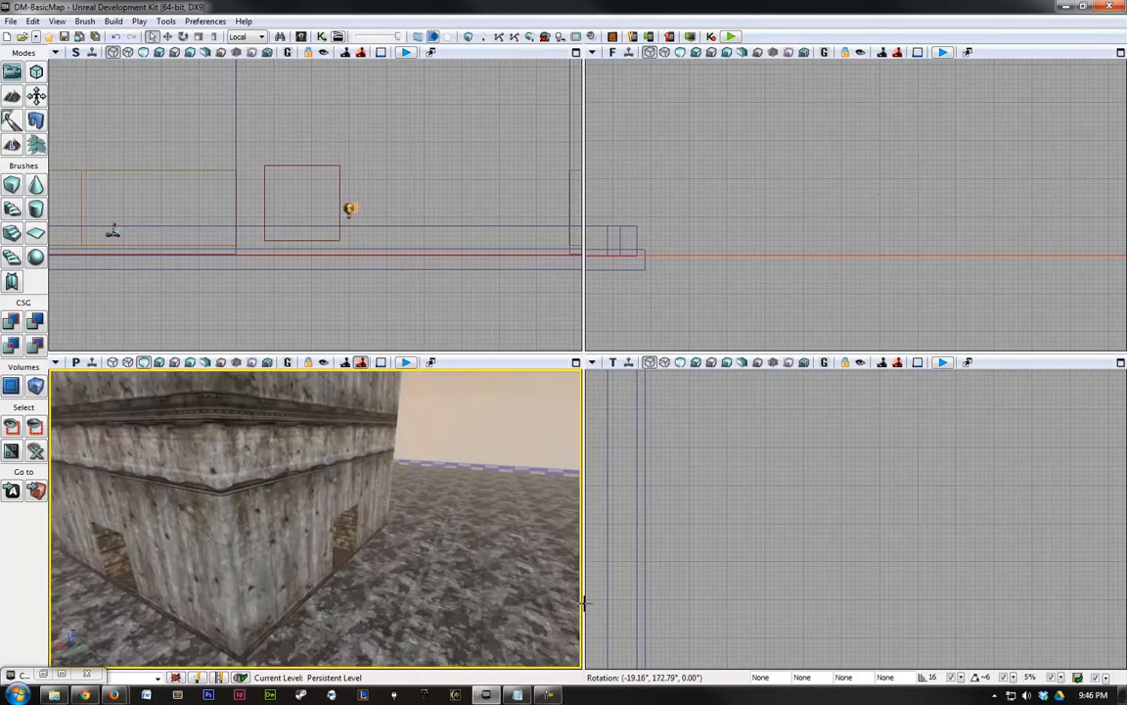
key(w)
right_drag(468, 632, 333, 531)
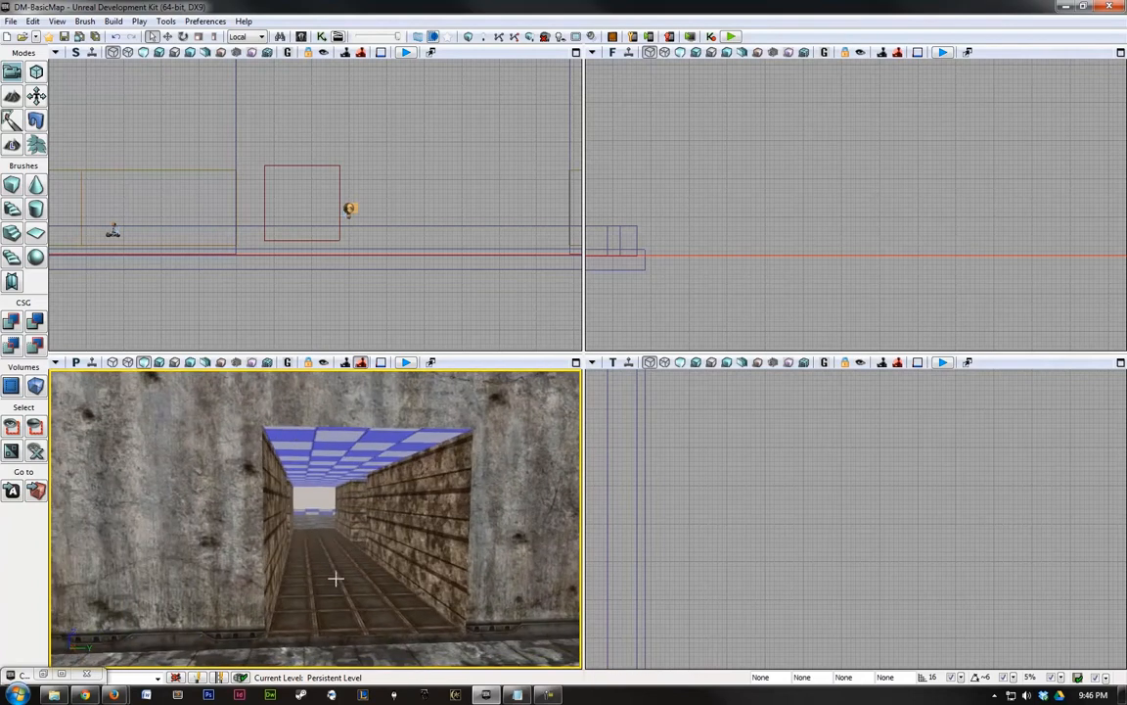
key(s)
right_drag(328, 473, 264, 534)
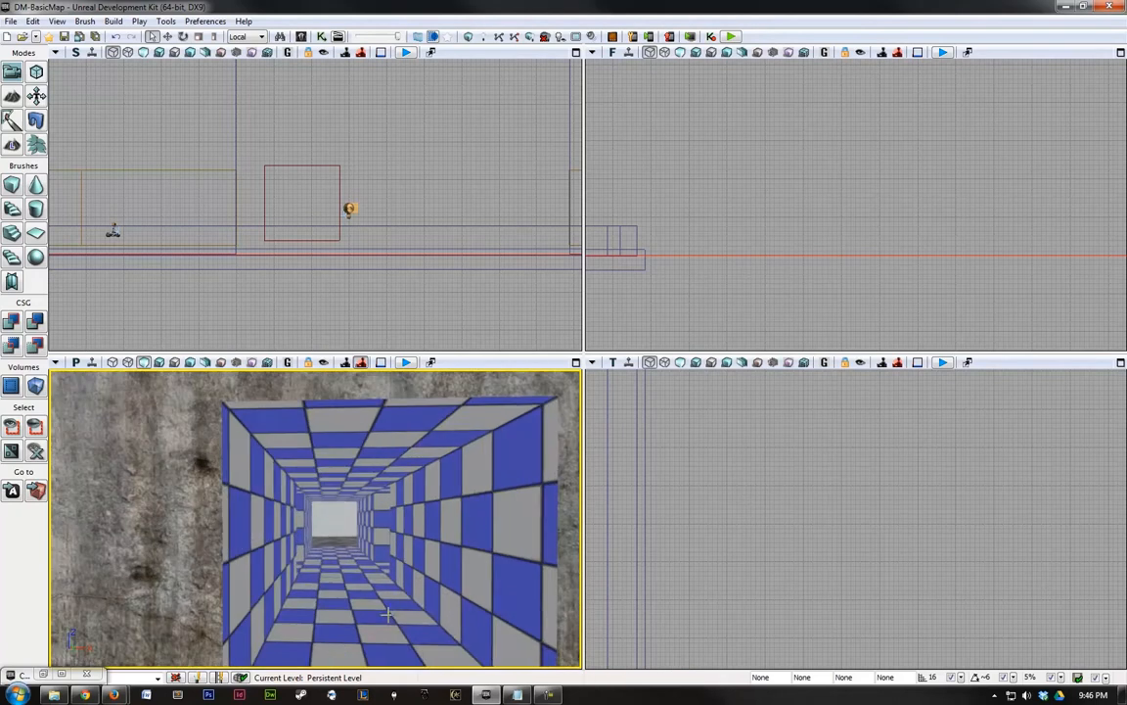
key(w)
right_drag(384, 550, 347, 556)
scroll(358, 547, up, 2)
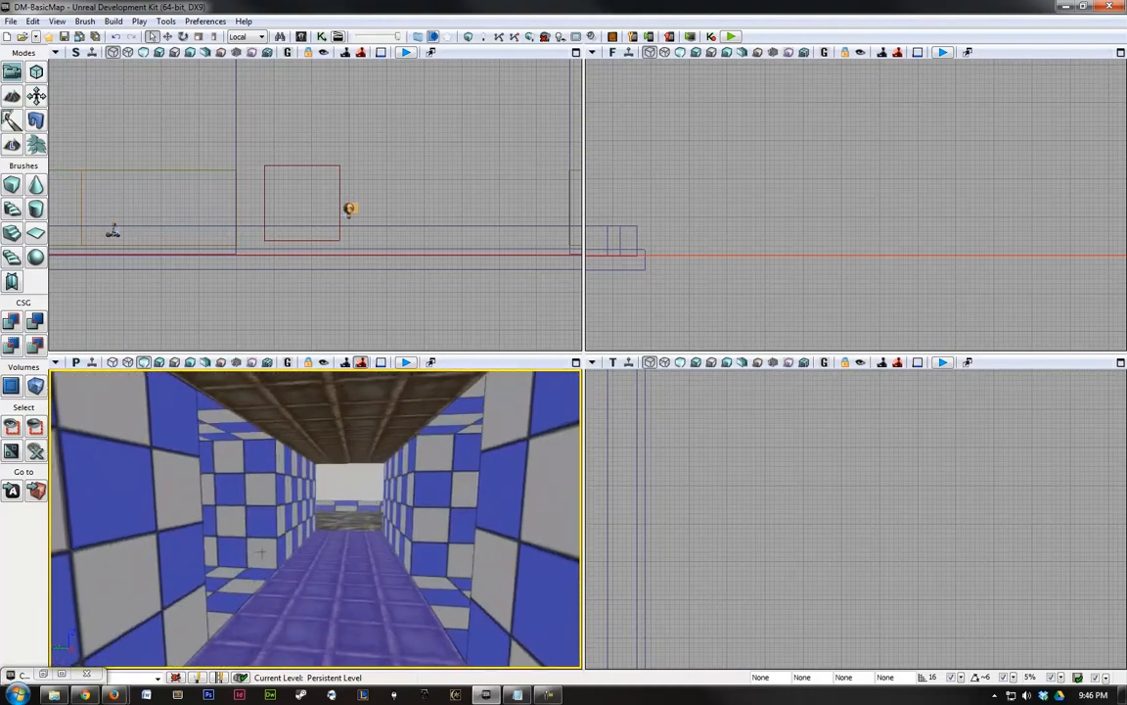
Copy the dark plank-like wall material onto the remaining checkered interior walls along the building's corridors.
key(w)
right_drag(360, 576, 253, 531)
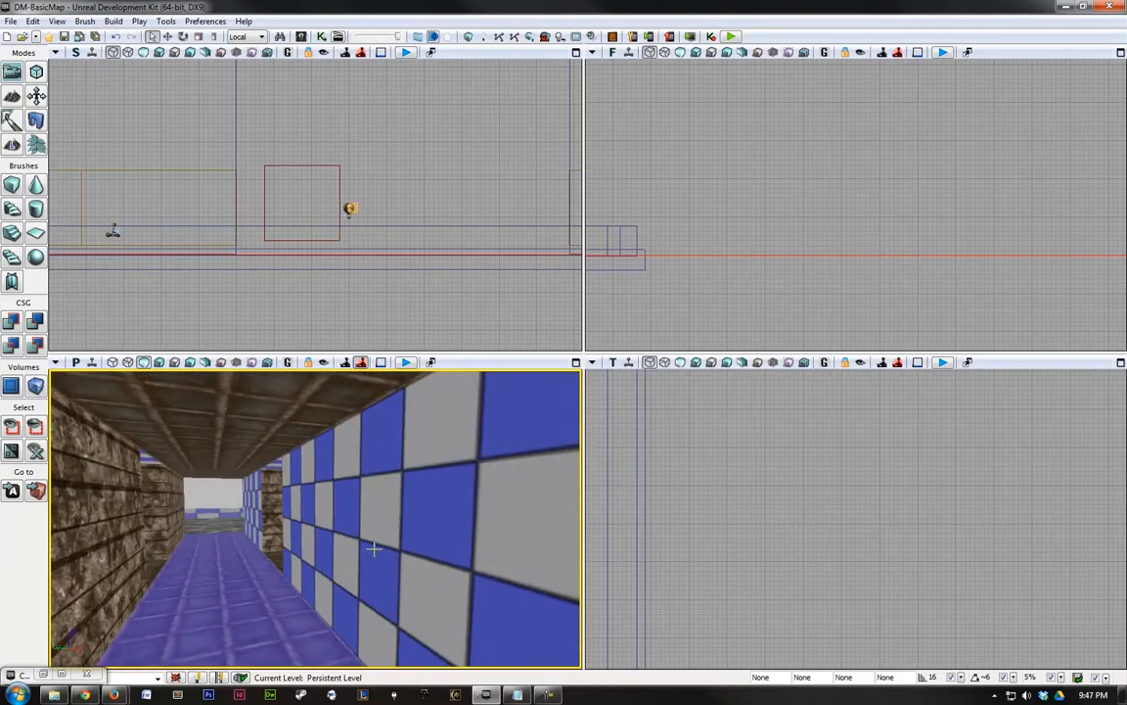
drag(196, 505, 260, 527)
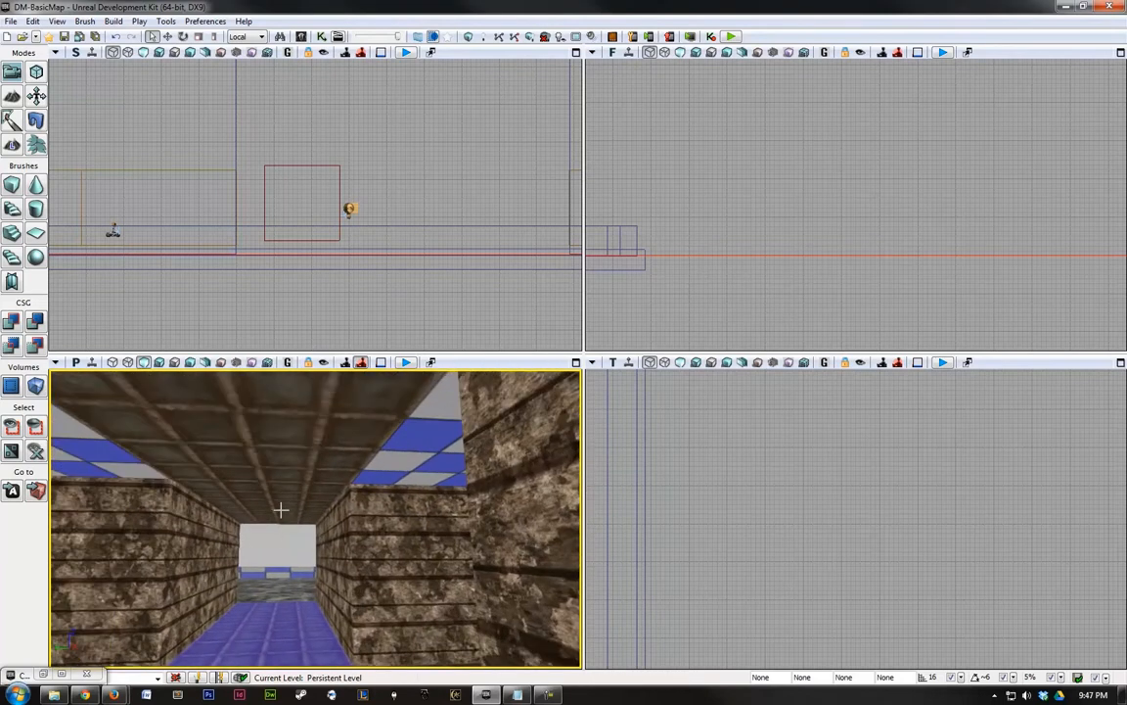
key(w)
right_drag(582, 578, 623, 610)
drag(406, 523, 394, 489)
drag(291, 506, 473, 551)
key(w)
right_drag(334, 527, 285, 513)
key(w)
right_drag(369, 549, 121, 528)
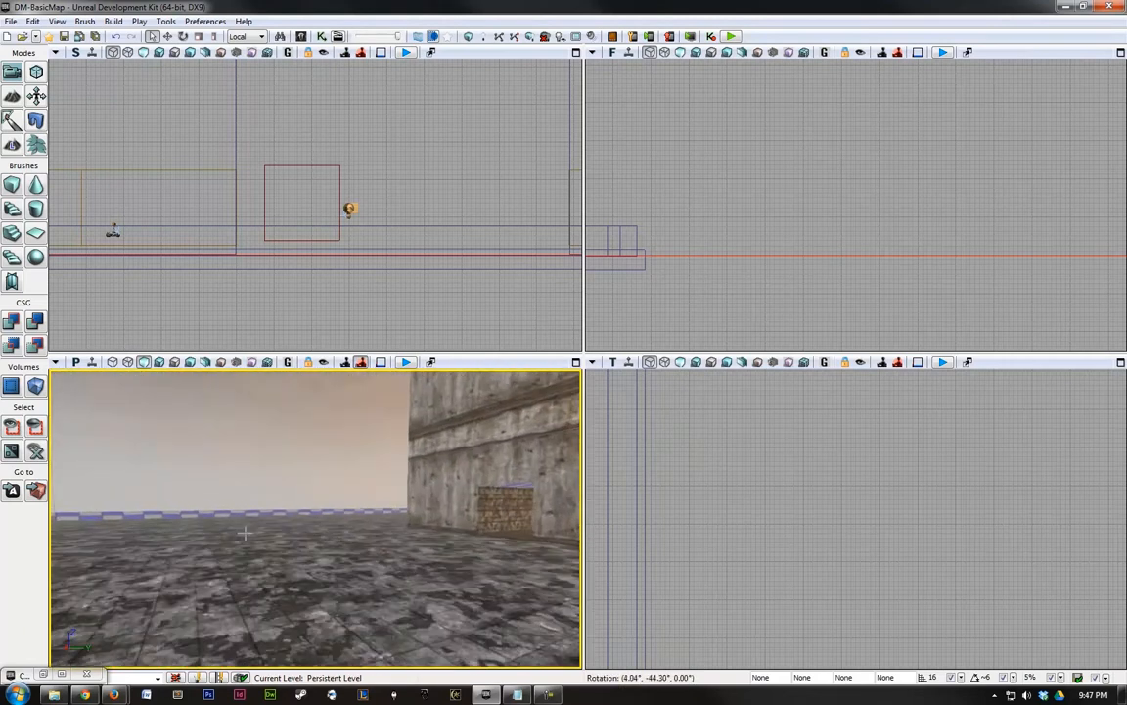
Check the textured buildings from outside and switch the perspective viewport back to lit shading.
right_drag(192, 542, 460, 526)
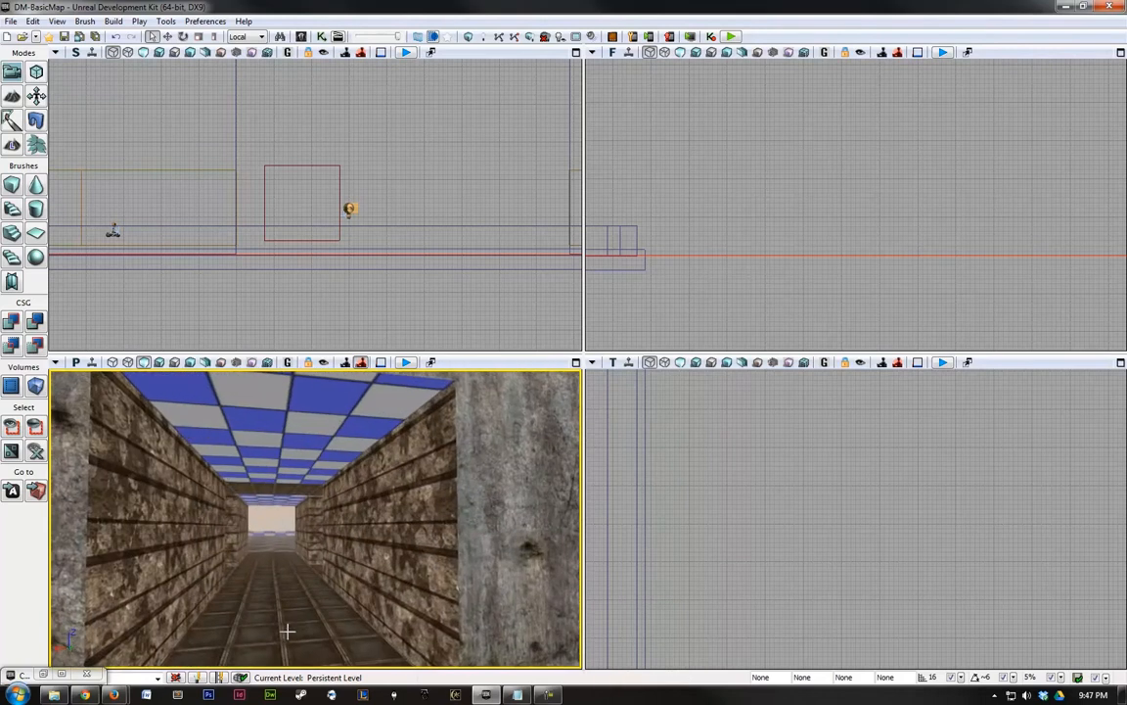
right_drag(290, 465, 268, 525)
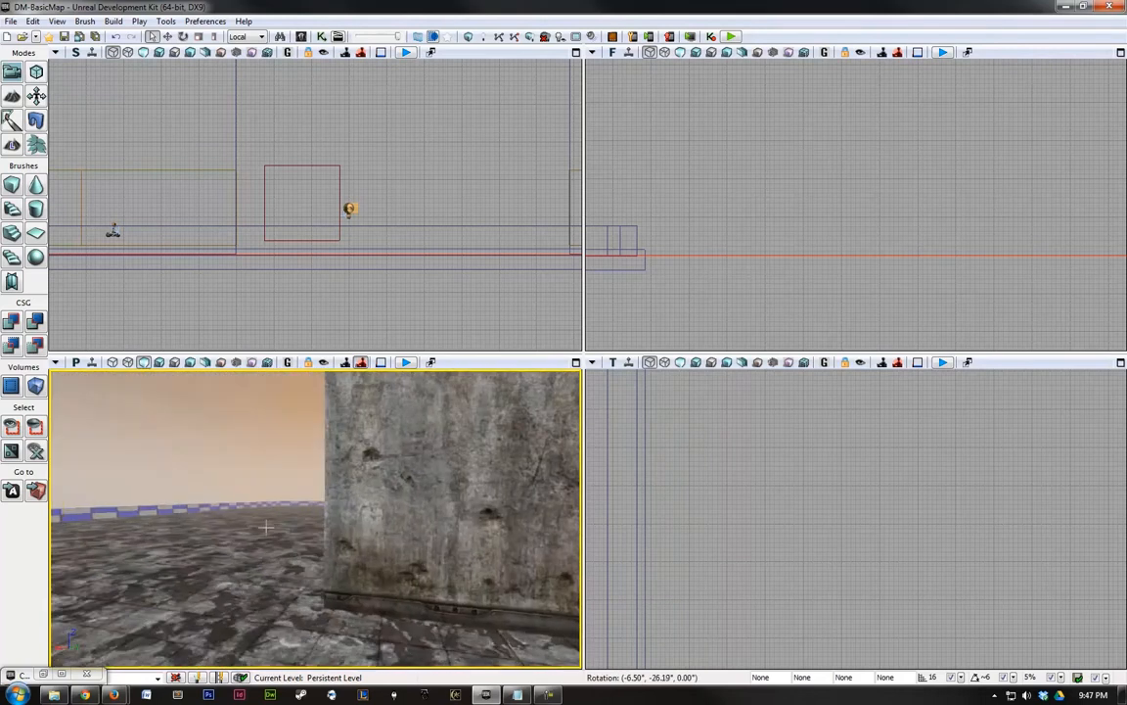
right_drag(582, 492, 581, 518)
key(w)
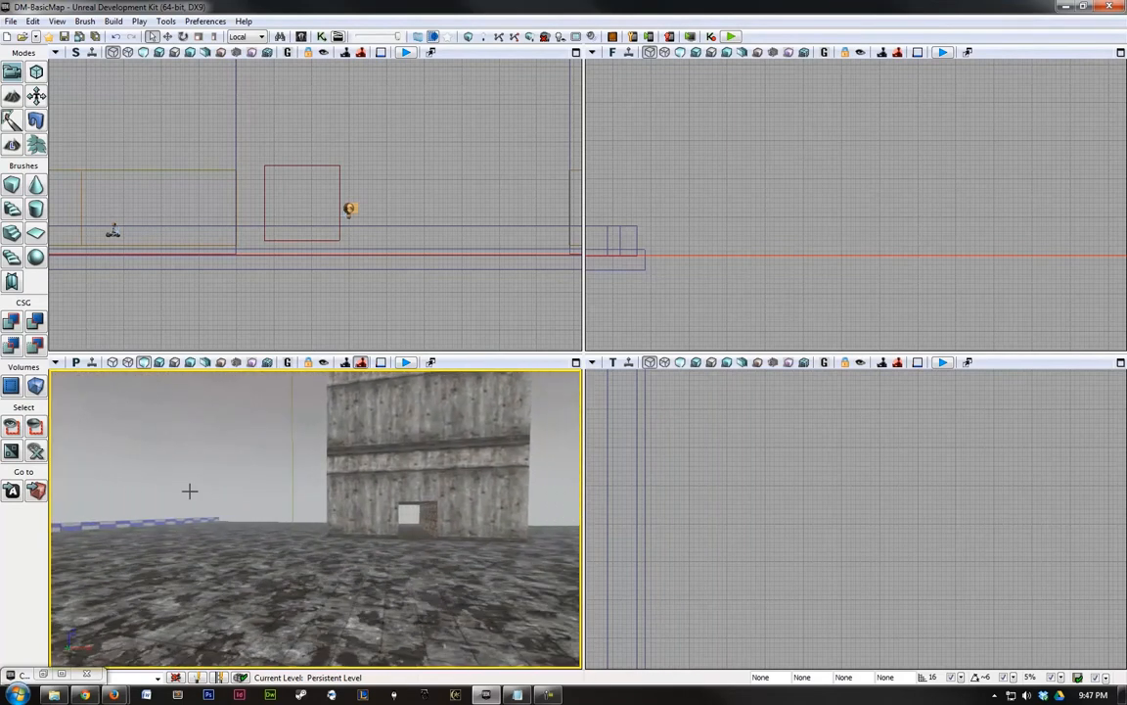
click(159, 362)
mouse_move(284, 441)
right_down()
mouse_move(538, 481)
mouse_move(485, 434)
mouse_move(466, 555)
mouse_move(176, 672)
mouse_move(147, 575)
right_up()
key(w)
key(s)
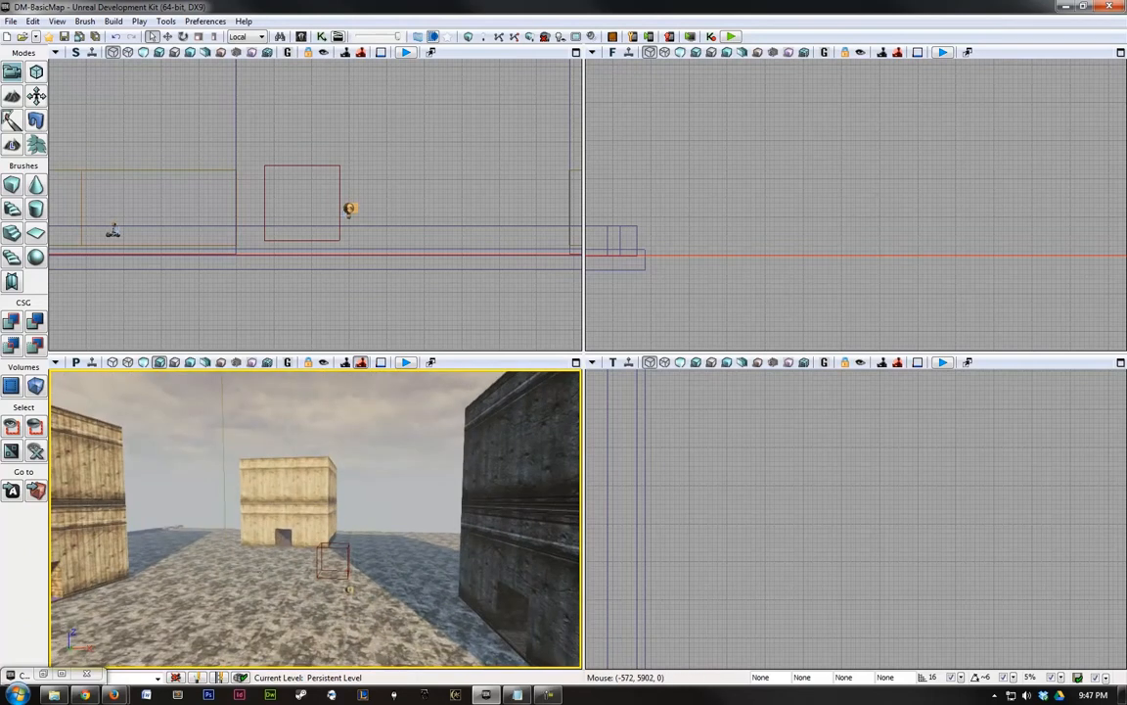
Choose the M_NEC_Walls_BSP_Concrete1 material in the Content Browser for the checkered boundary wall around the map.
scroll(520, 519, down, 2)
right_drag(482, 515, 360, 568)
key(w)
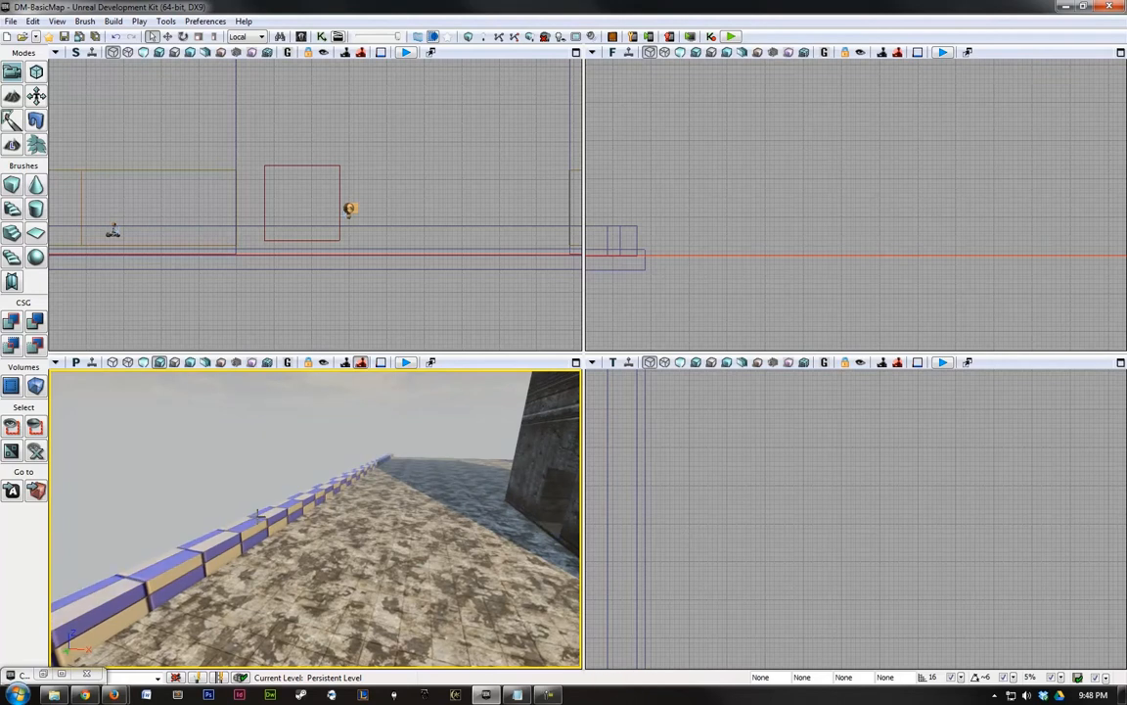
click(60, 675)
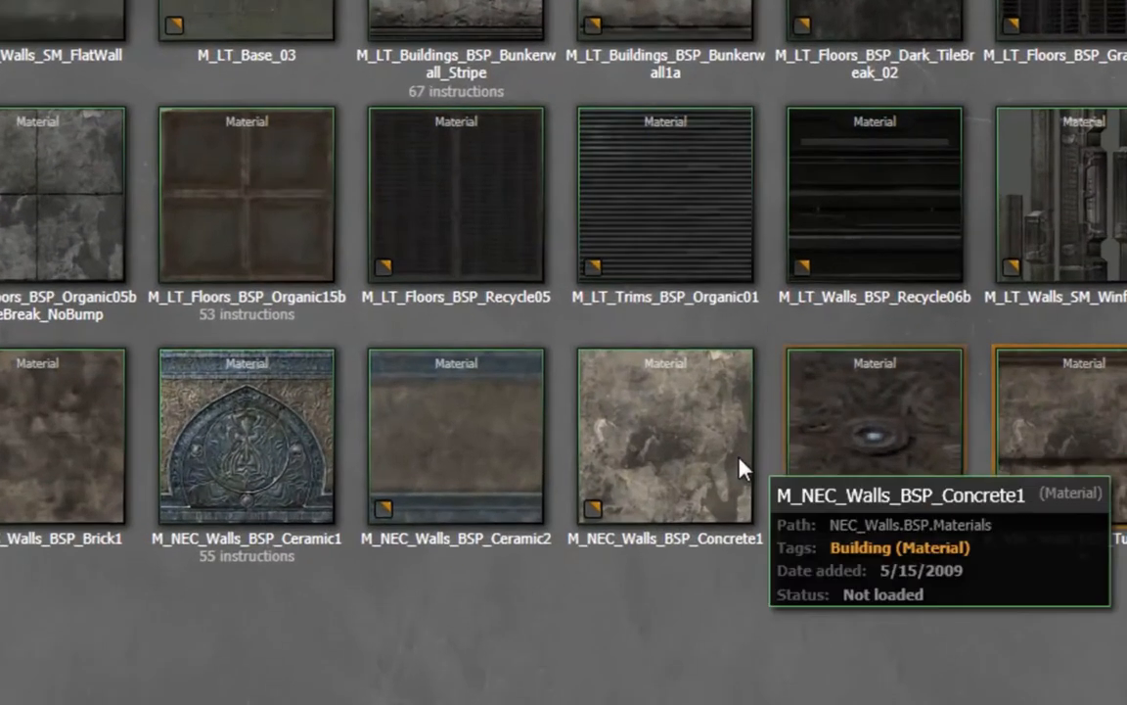
click(758, 445)
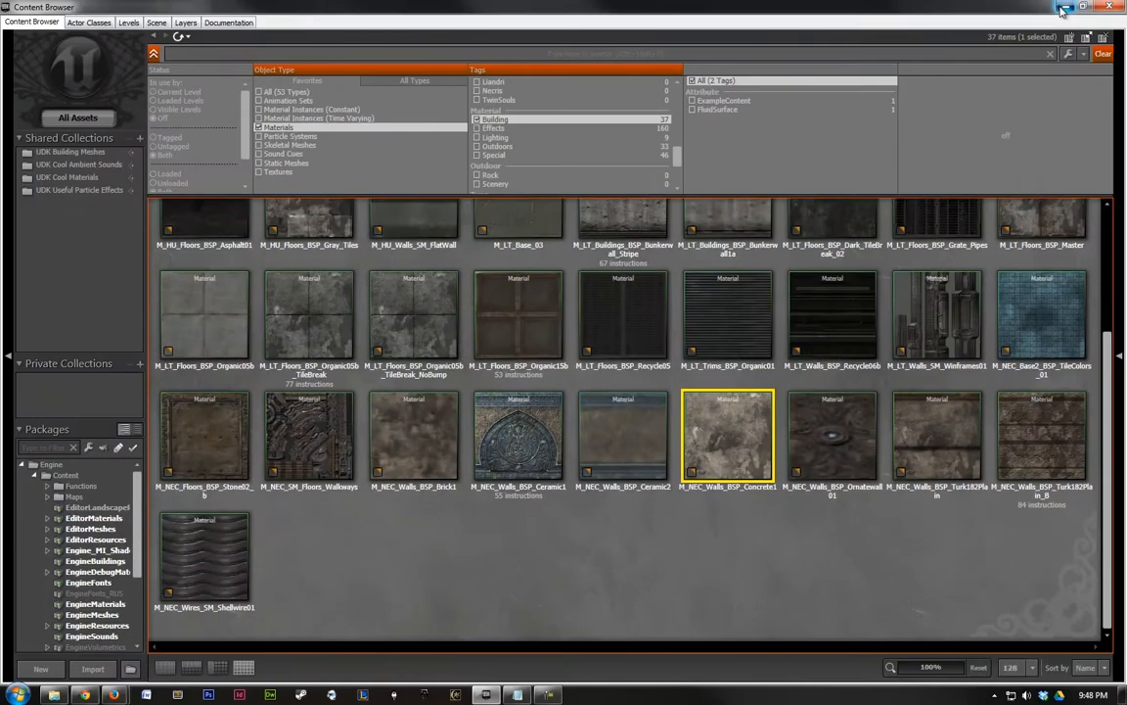
click(1065, 6)
Apply Planar alignment to the top and inner side surfaces of the checkered boundary wall.
right_drag(224, 533, 258, 518)
right_click(258, 517)
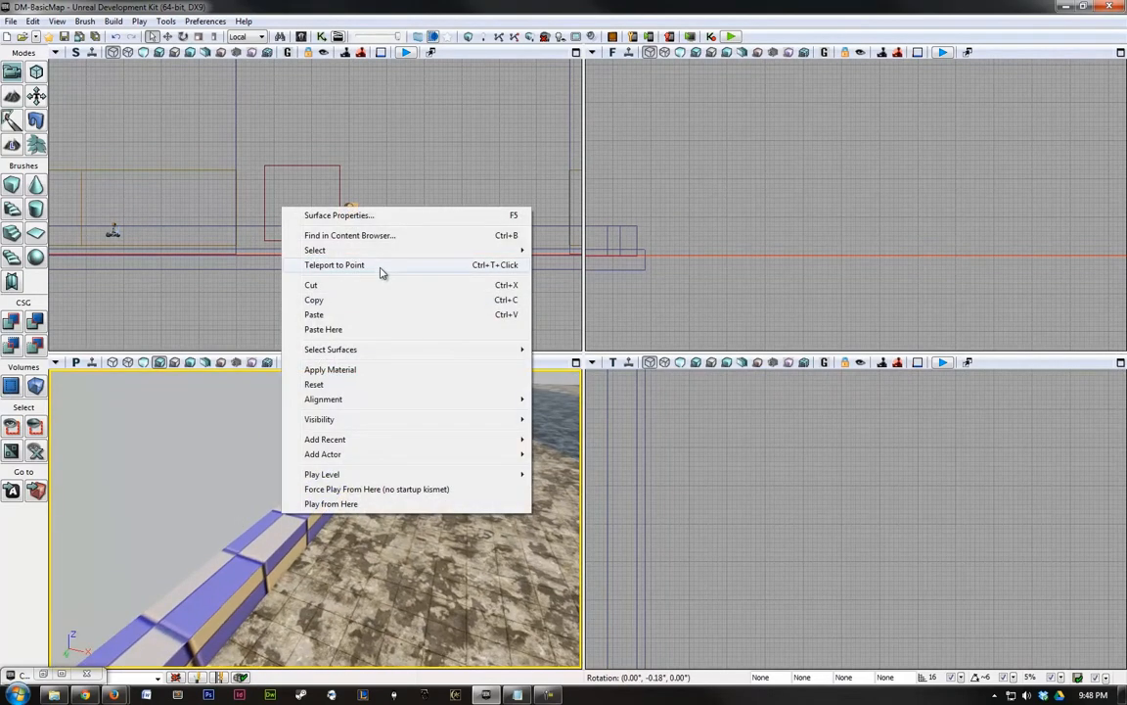
click(338, 213)
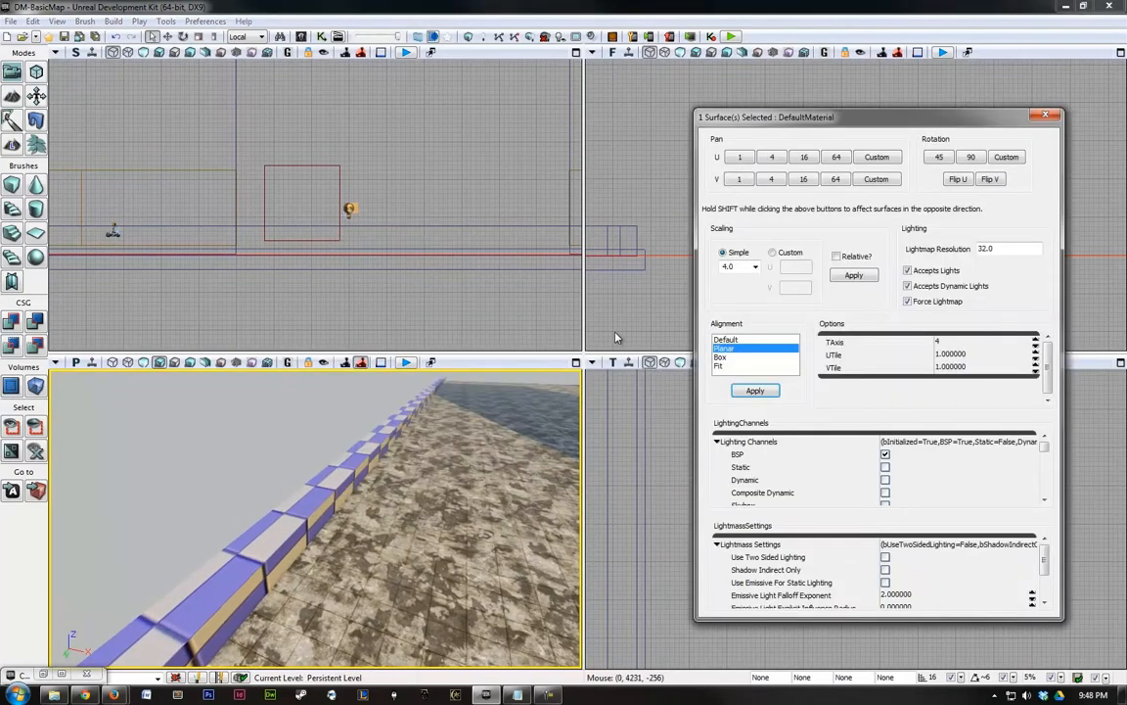
click(755, 391)
click(301, 530)
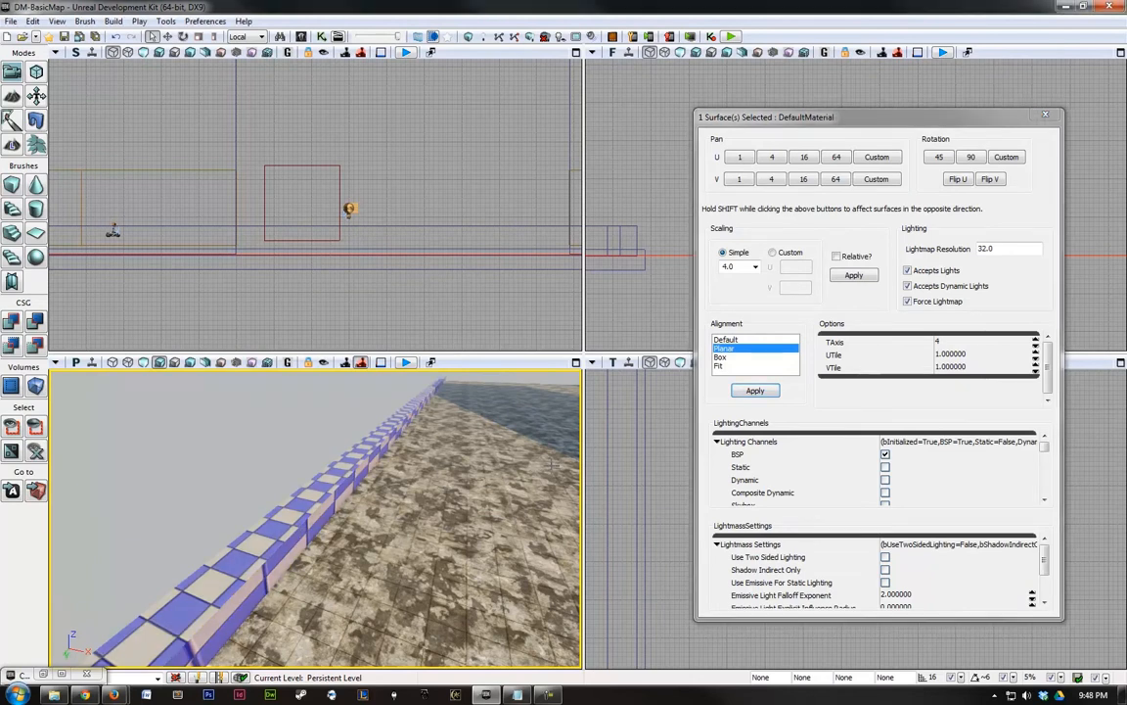
click(763, 390)
right_drag(465, 481, 400, 485)
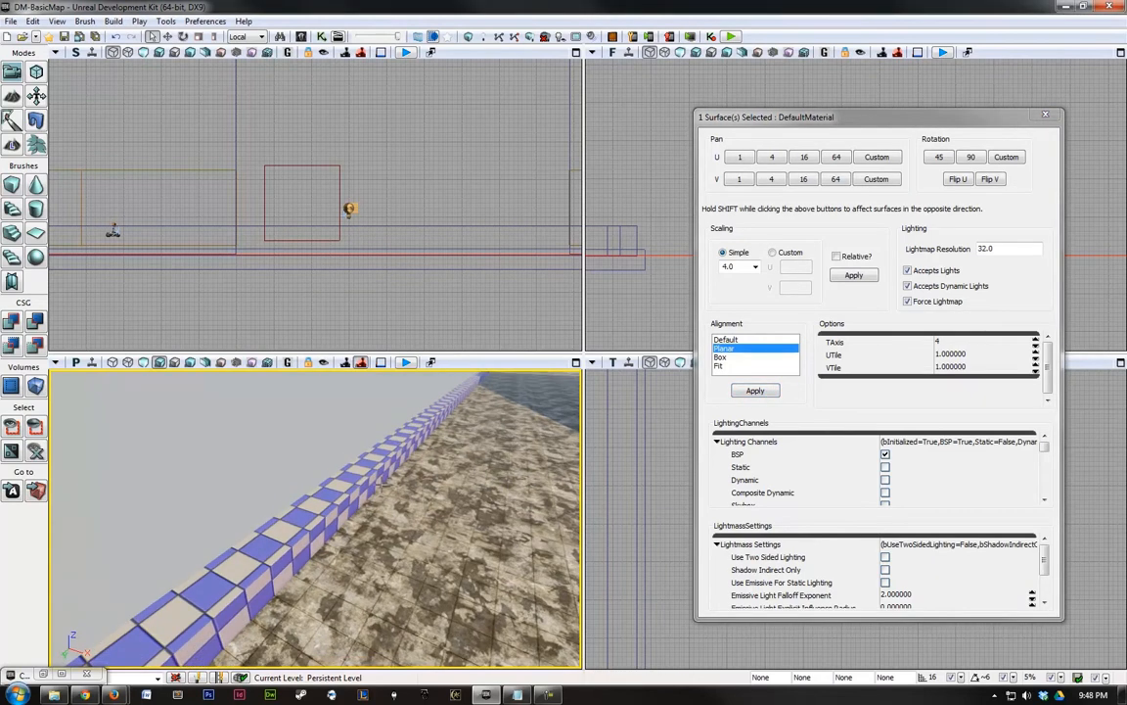
Apply the M_NEC_Walls_BSP_Concrete1 material to the boundary wall's top and inner side surfaces.
right_click(354, 463)
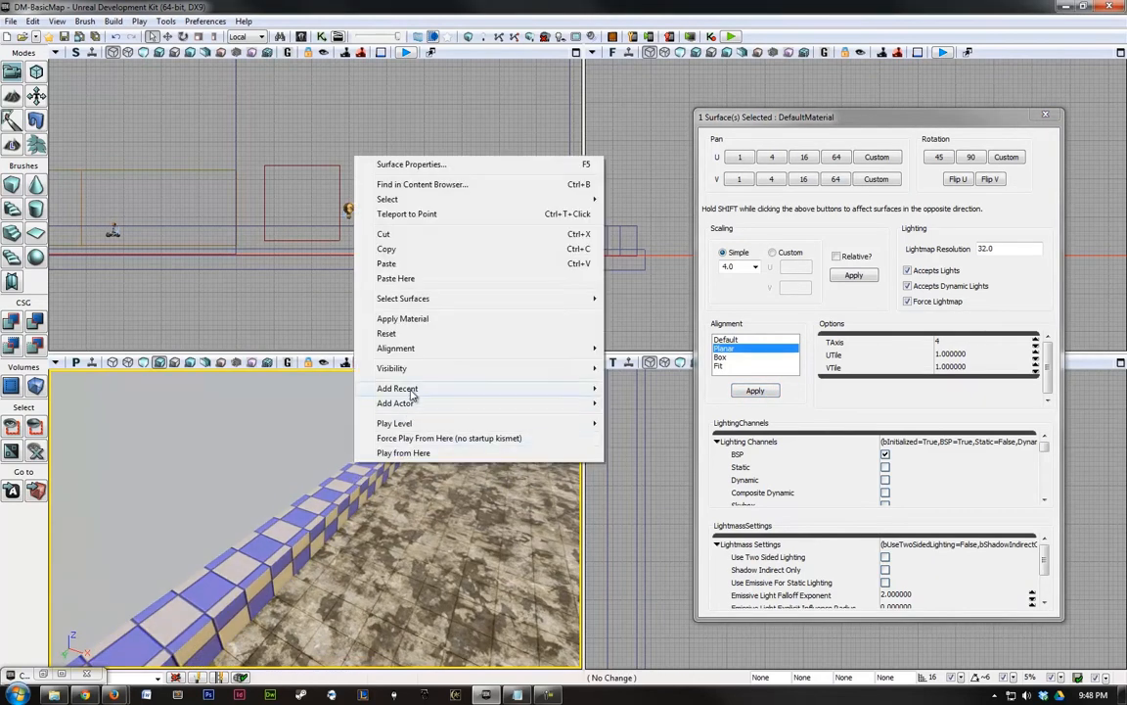
click(410, 320)
right_click(339, 507)
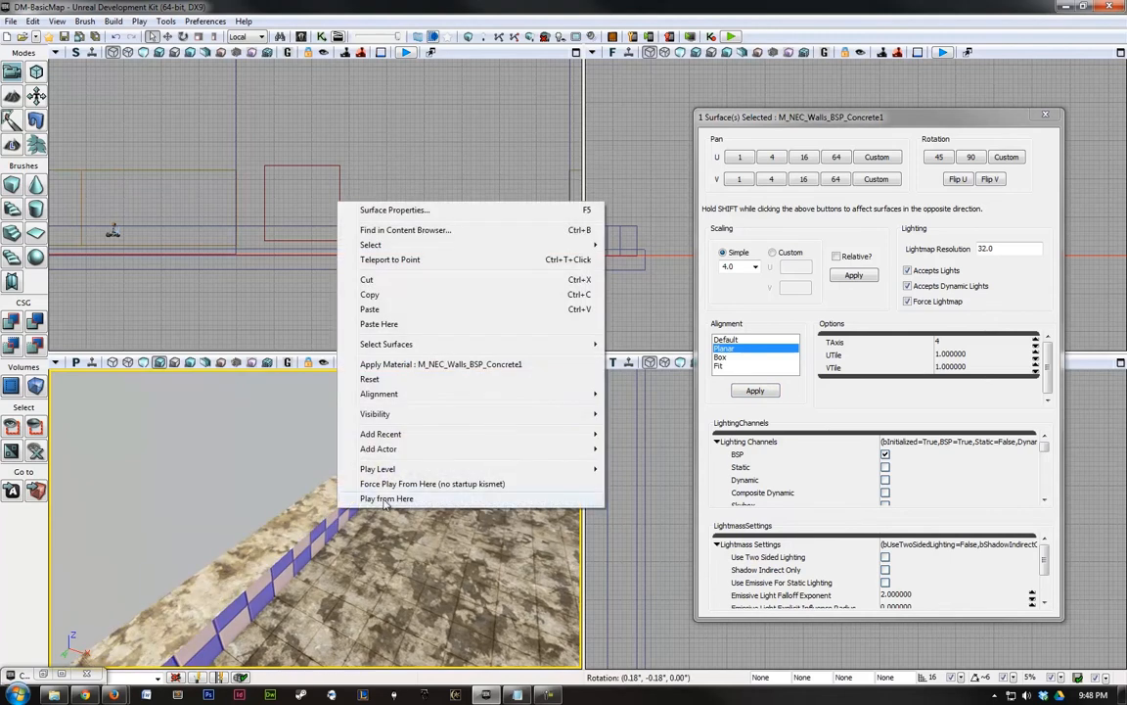
click(394, 365)
Align the adjoining boundary wall's surfaces with Planar alignment and apply M_NEC_Walls_BSP_Concrete1 to them.
right_drag(395, 479, 154, 490)
click(416, 531)
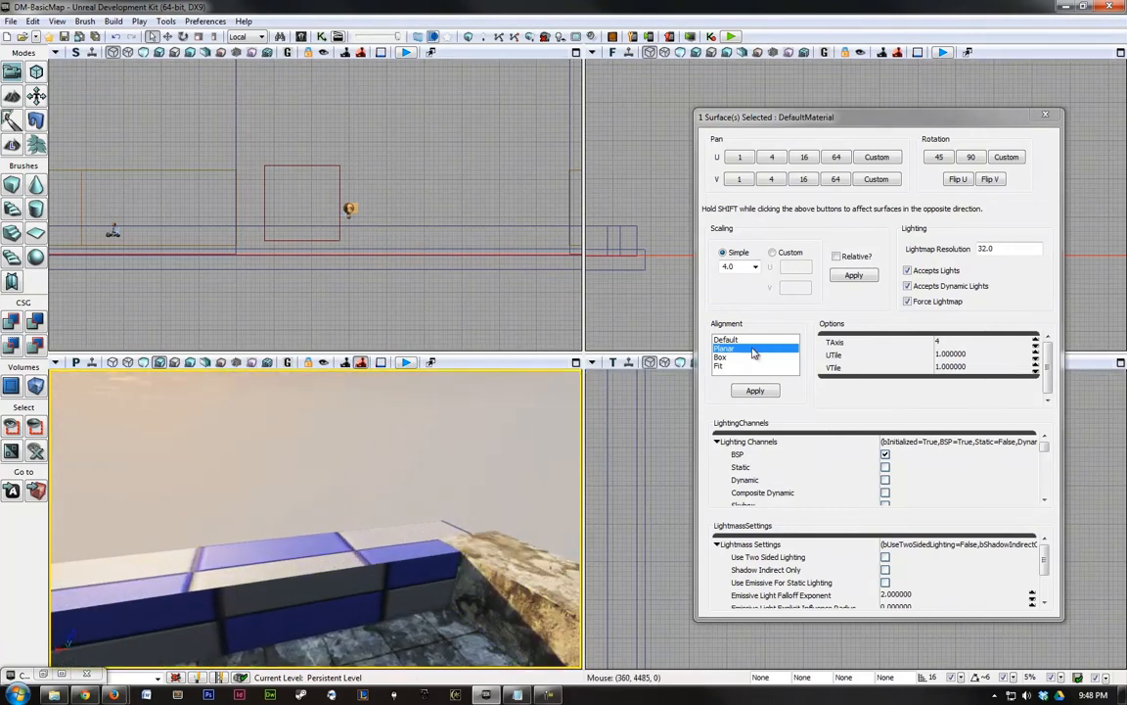
click(756, 390)
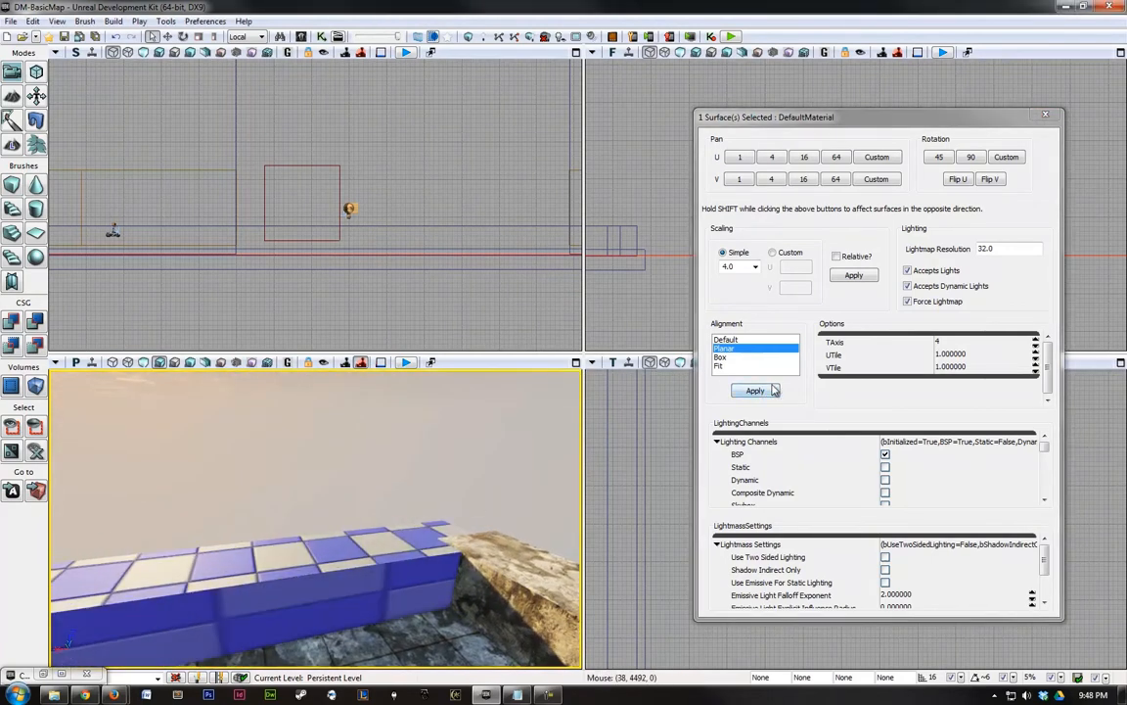
right_click(394, 476)
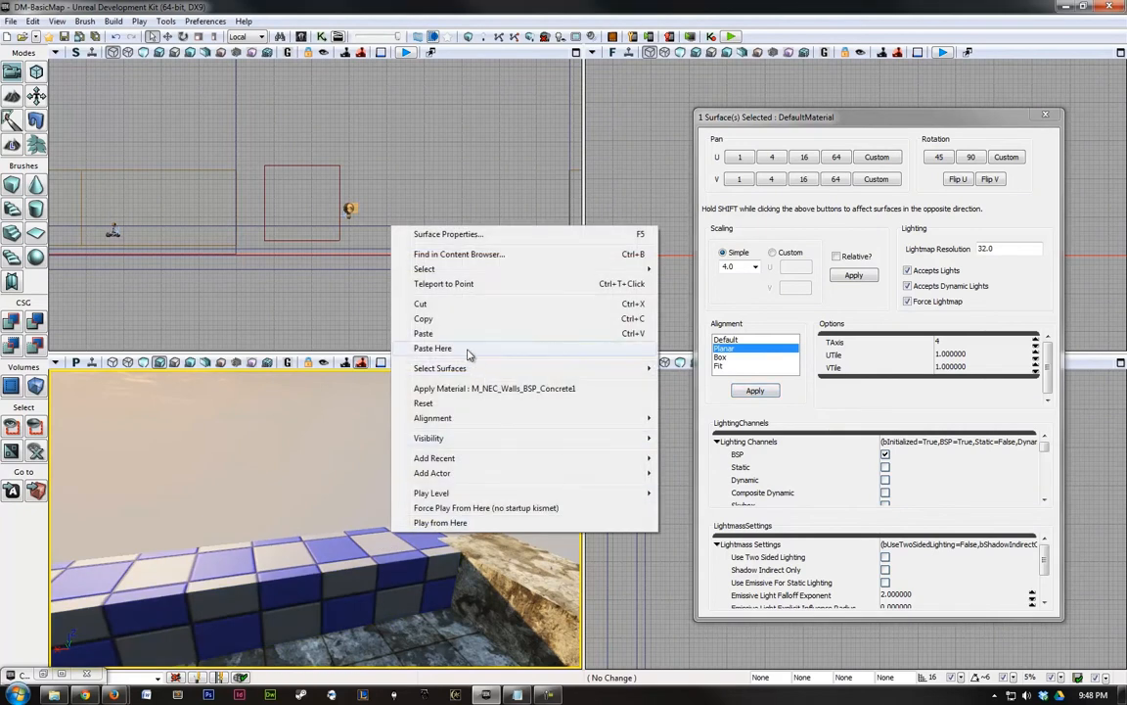
click(440, 389)
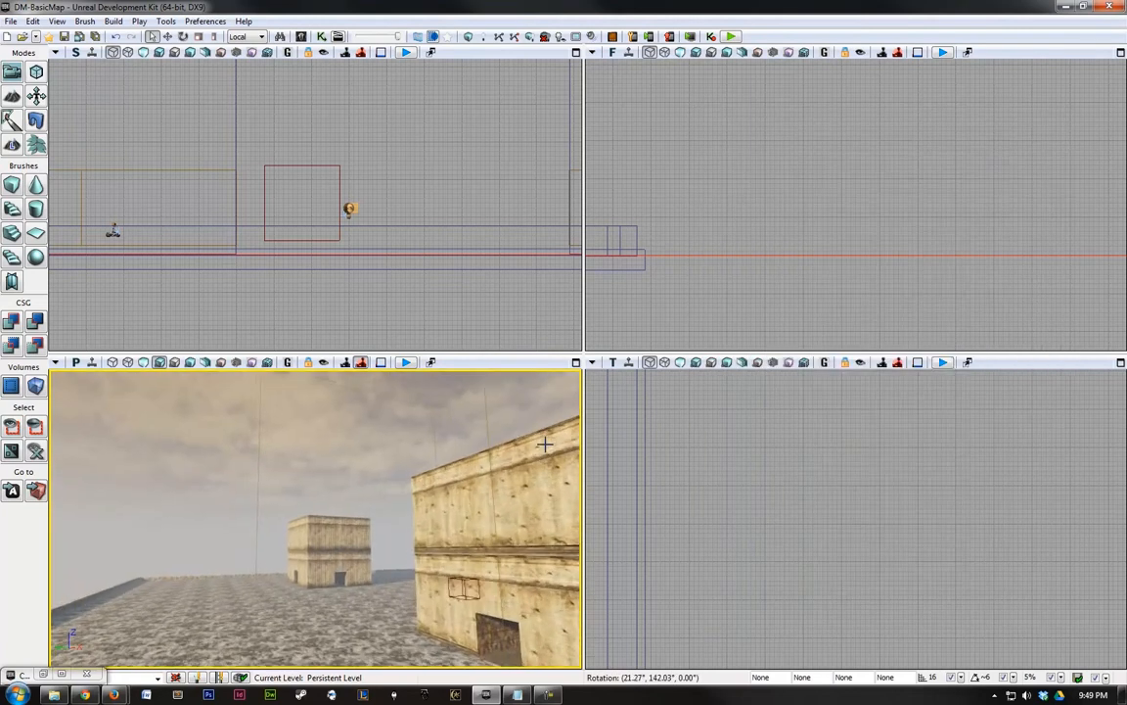
Open the surface properties of the nearest building's sunlit front wall.
key(w)
right_drag(545, 444, 534, 491)
key(d)
key(a)
key(s)
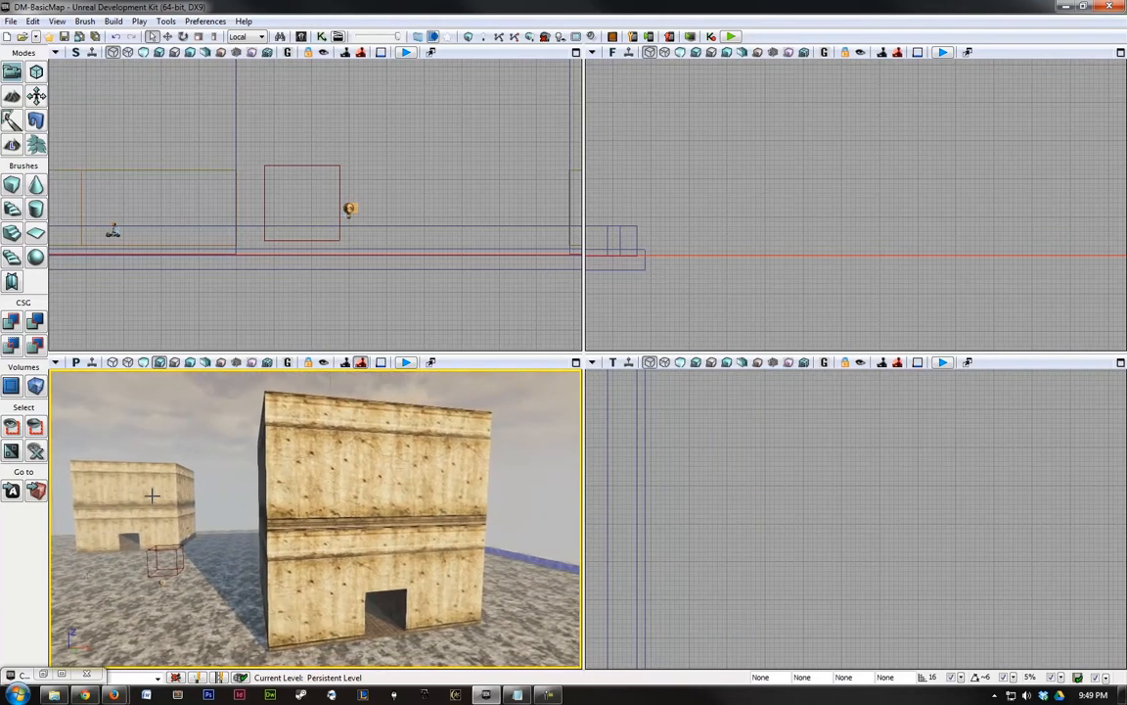
right_click(395, 471)
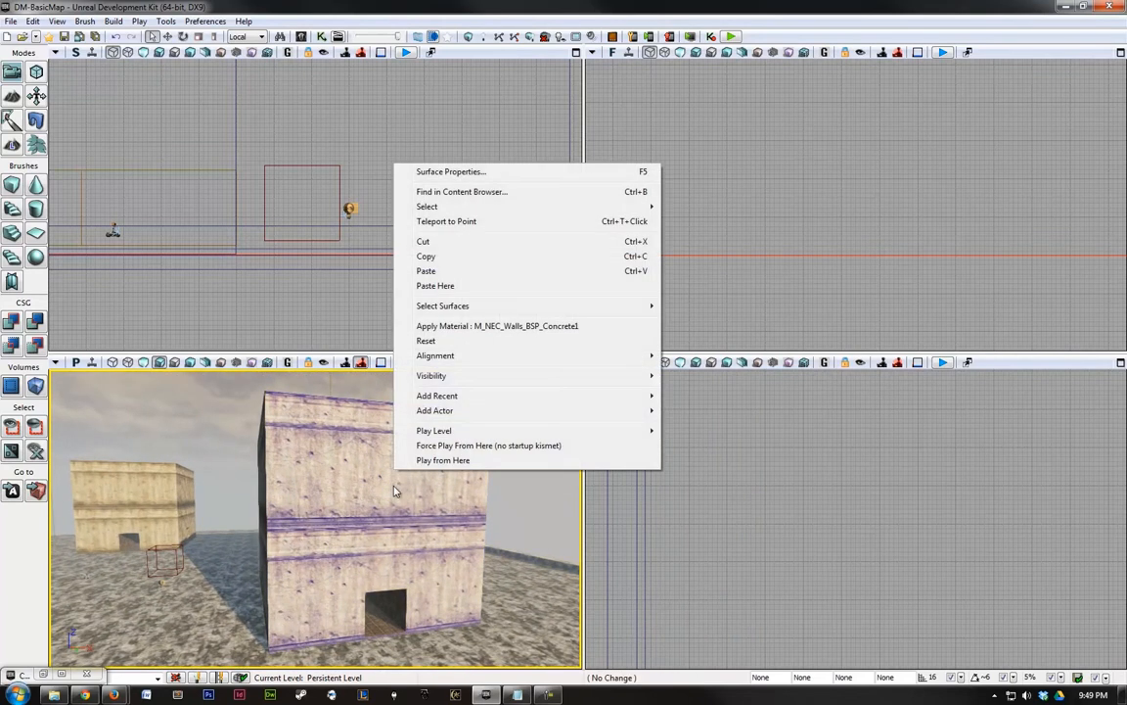
click(448, 172)
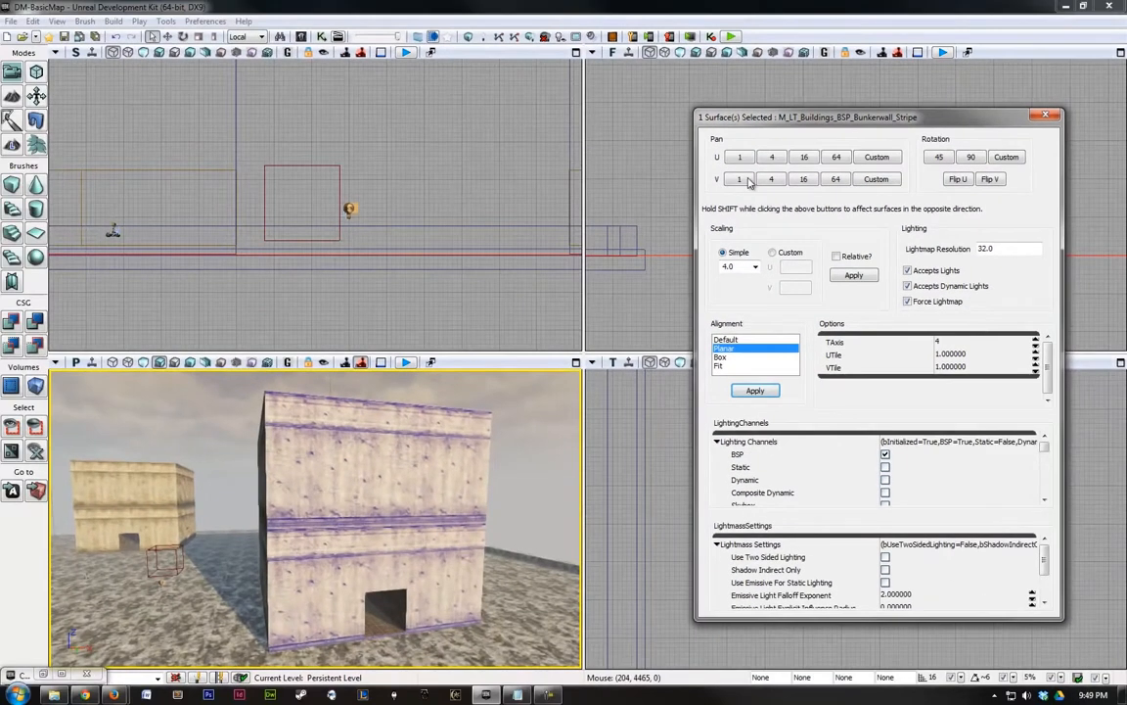
Select the nearest building's adjoining wall and shift its texture in U and V using 1-unit pan increments.
key(w)
right_drag(407, 501, 301, 573)
click(277, 528)
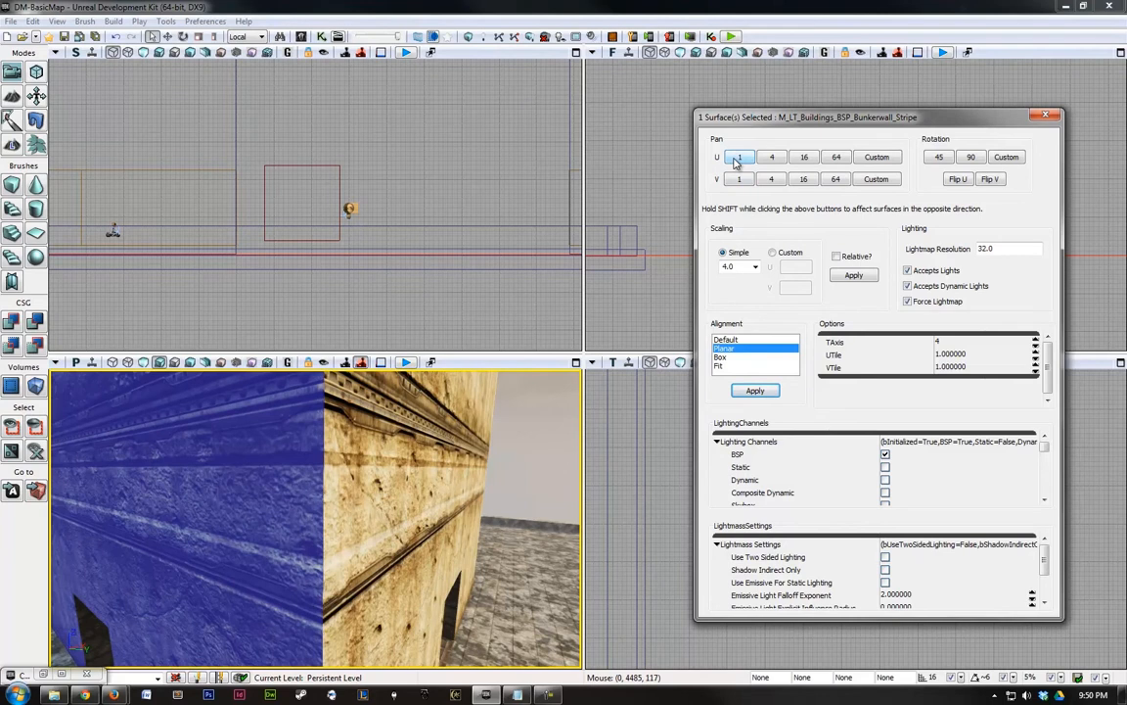
click(736, 160)
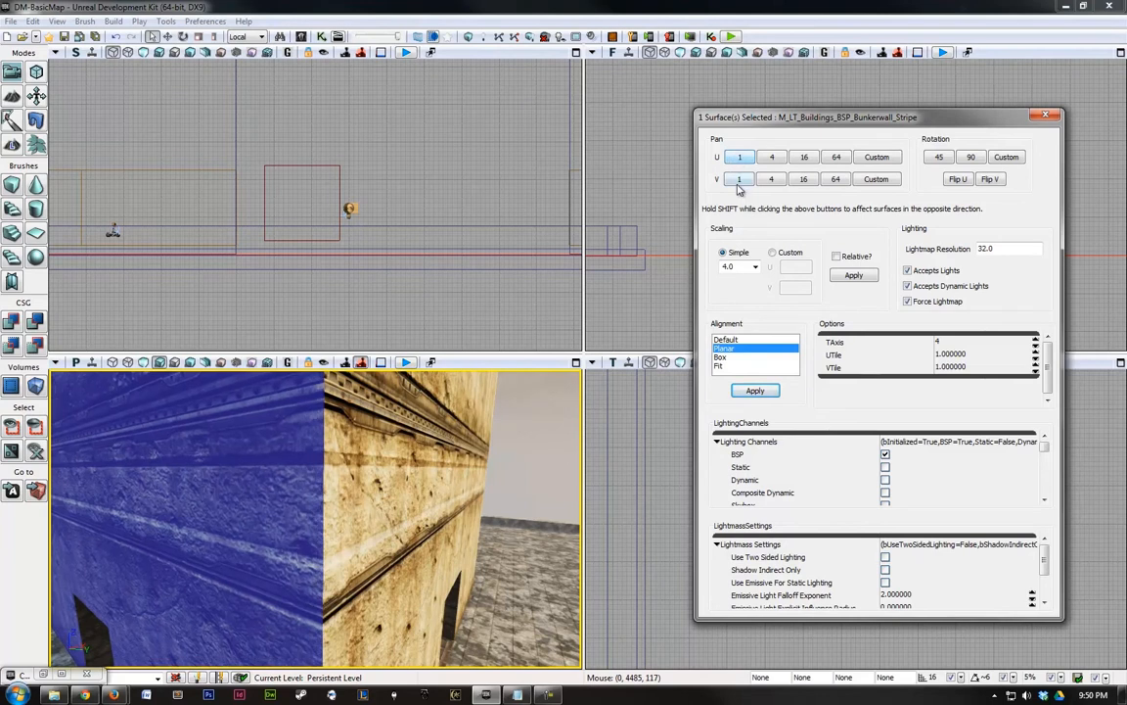
click(739, 183)
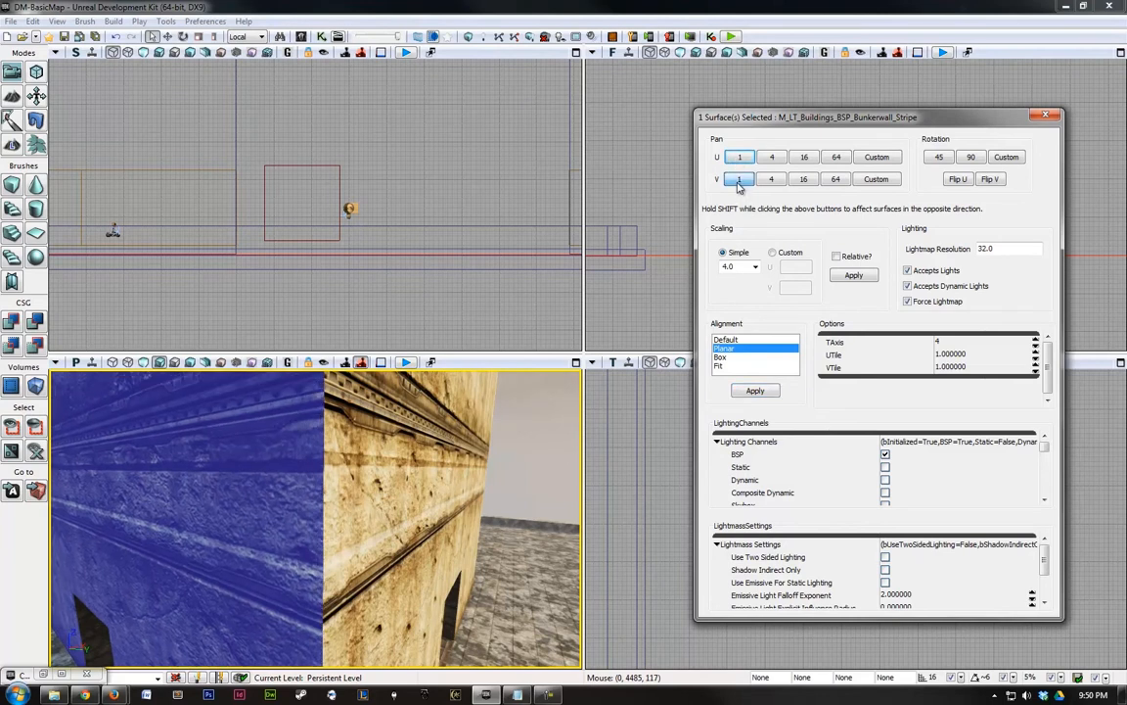
click(739, 183)
click(739, 183)
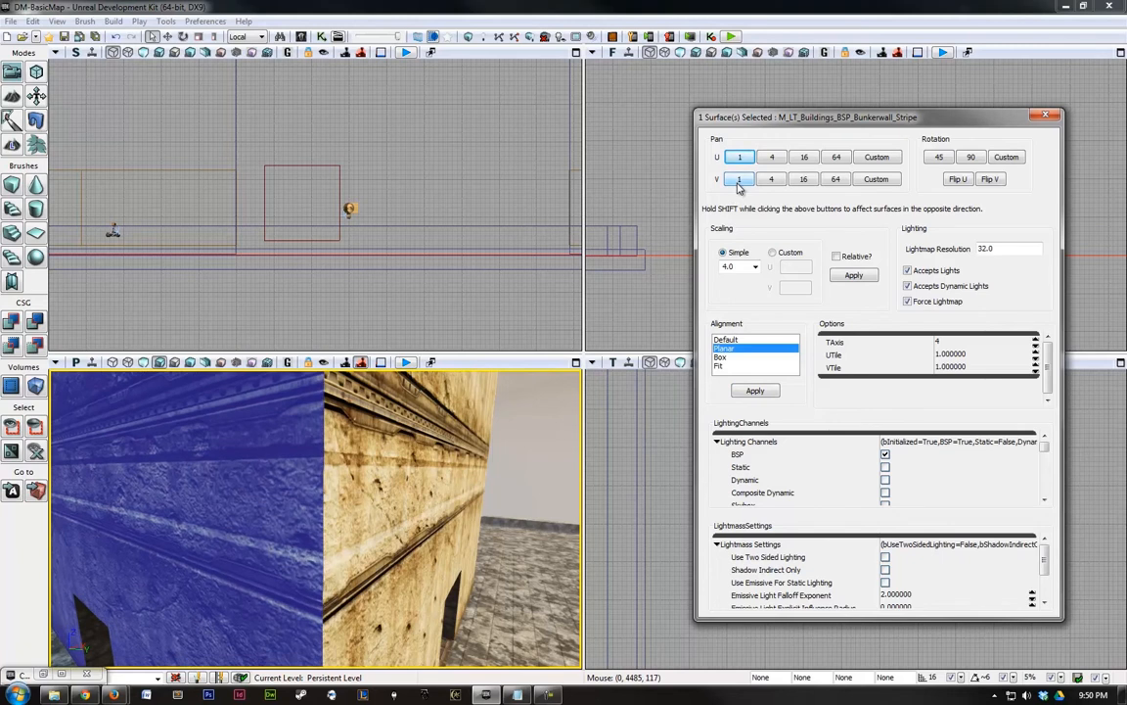
click(740, 187)
right_drag(549, 375, 554, 376)
key(s)
key(a)
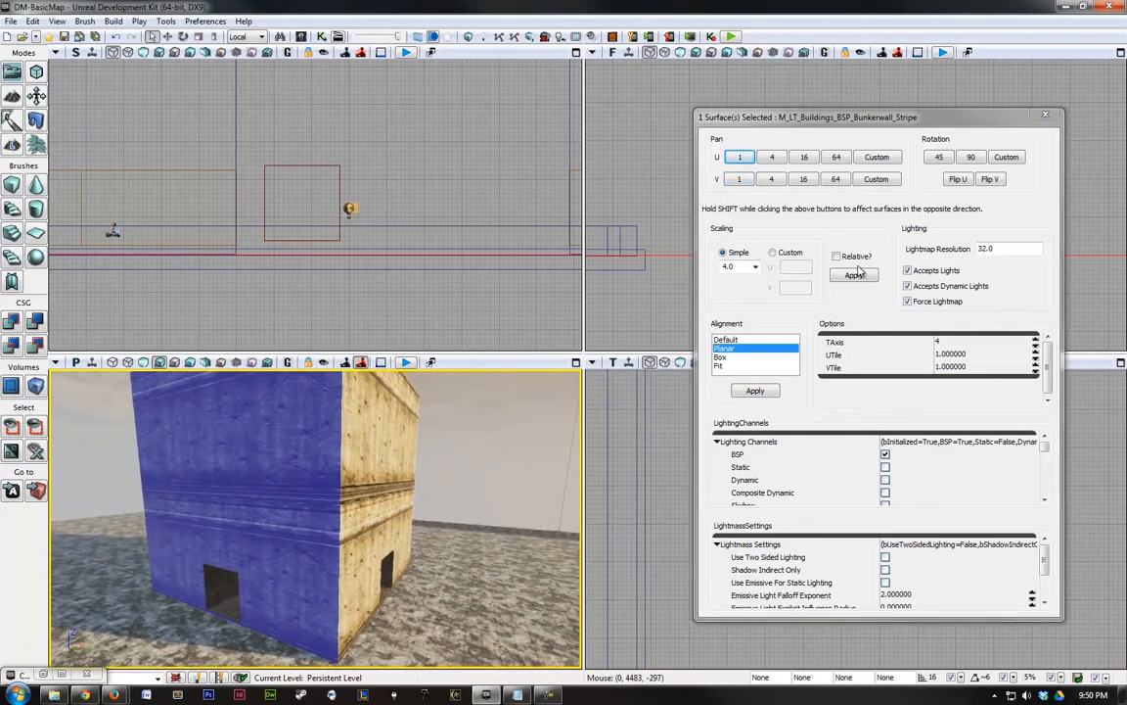
Rotate the selected wall's texture through a full turn in 45-degree increments.
click(934, 159)
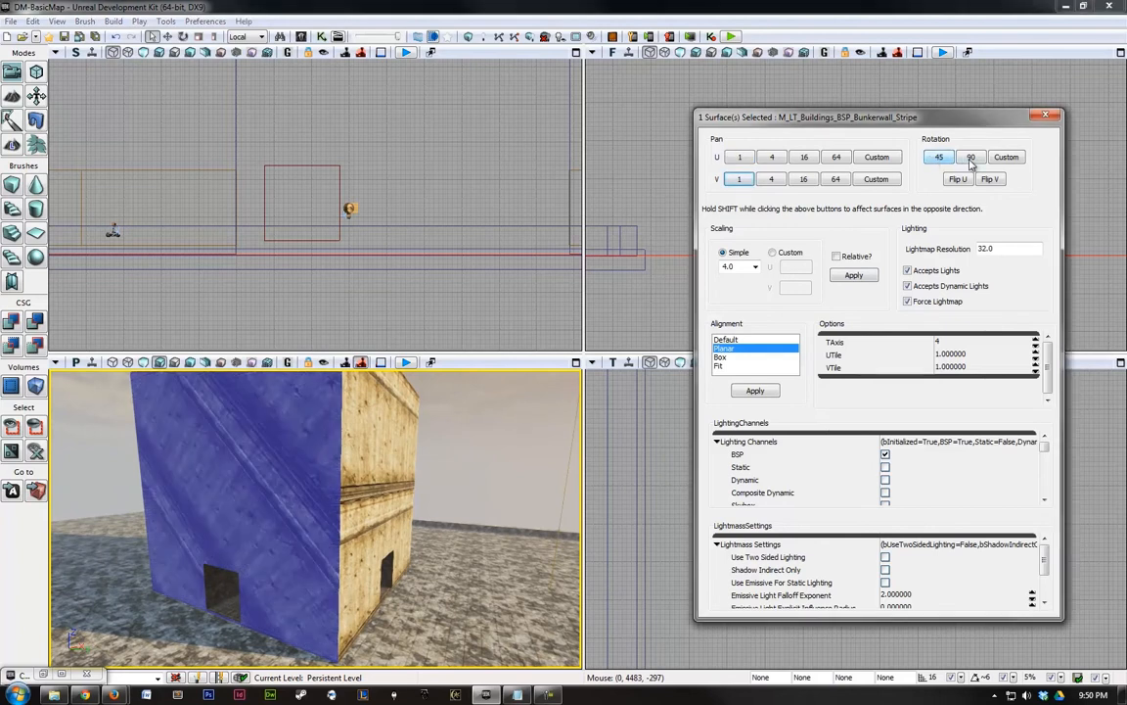
click(944, 164)
click(941, 159)
click(942, 159)
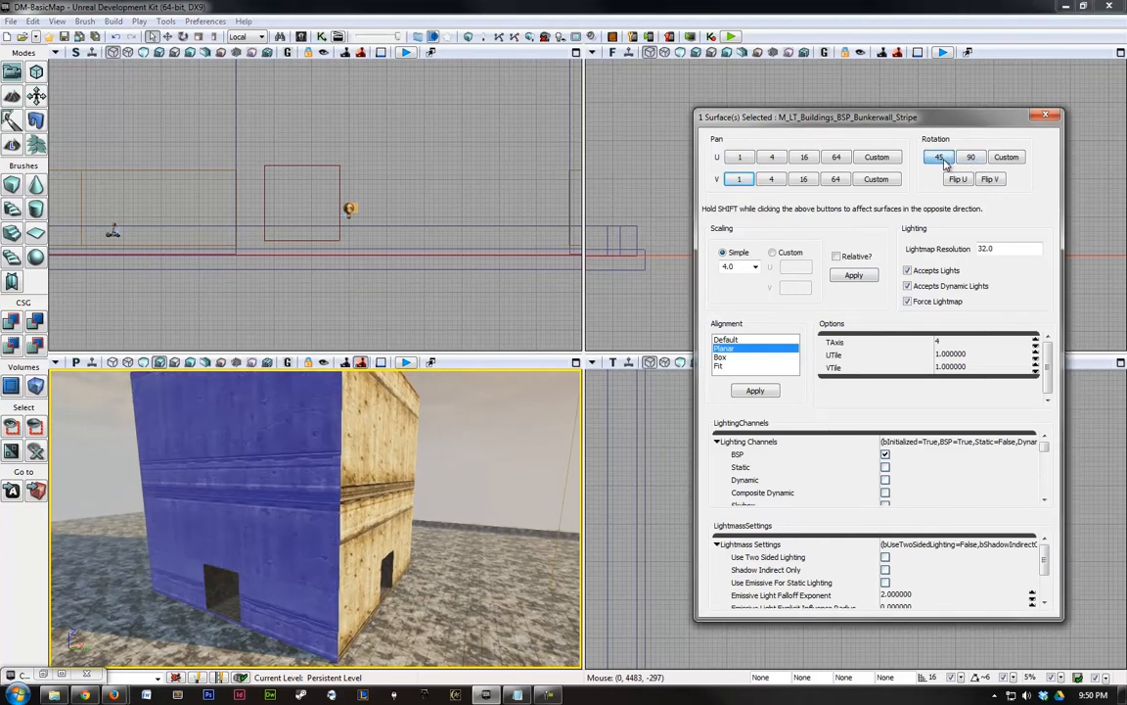
click(942, 159)
click(941, 159)
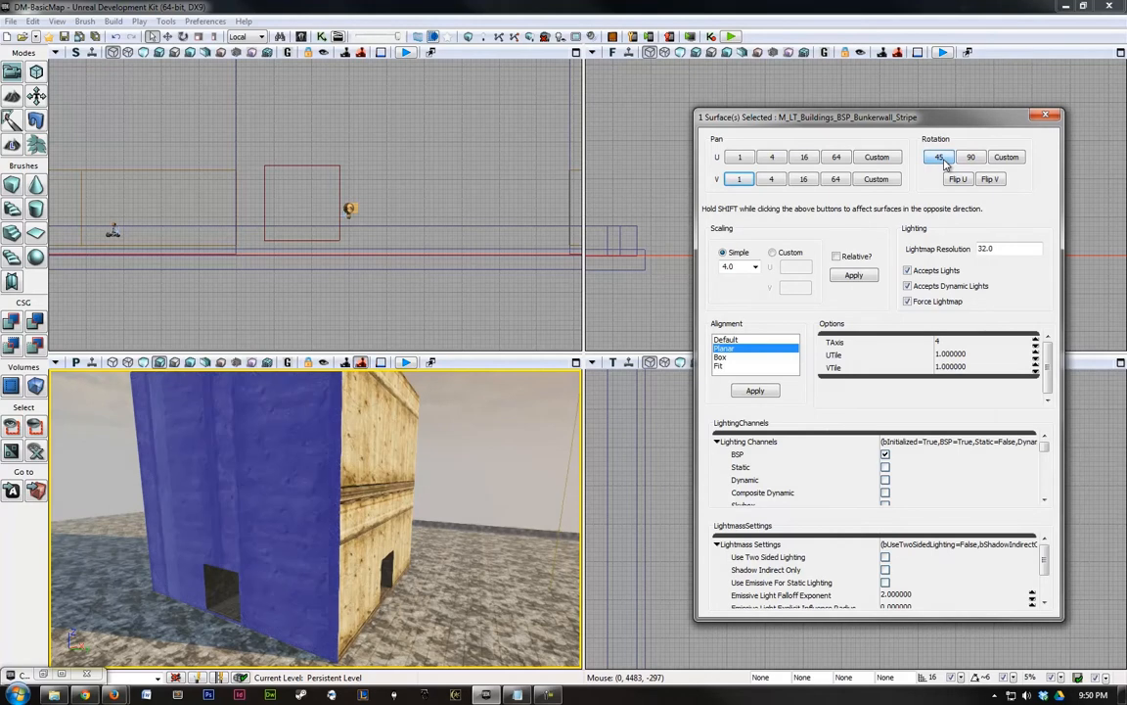
click(941, 159)
click(942, 159)
Enlarge the Content Browser and filter its assets to Static Meshes tagged Building.
mouse_move(430, 468)
mouse_down()
mouse_move(150, 466)
mouse_move(283, 477)
mouse_move(414, 458)
mouse_up()
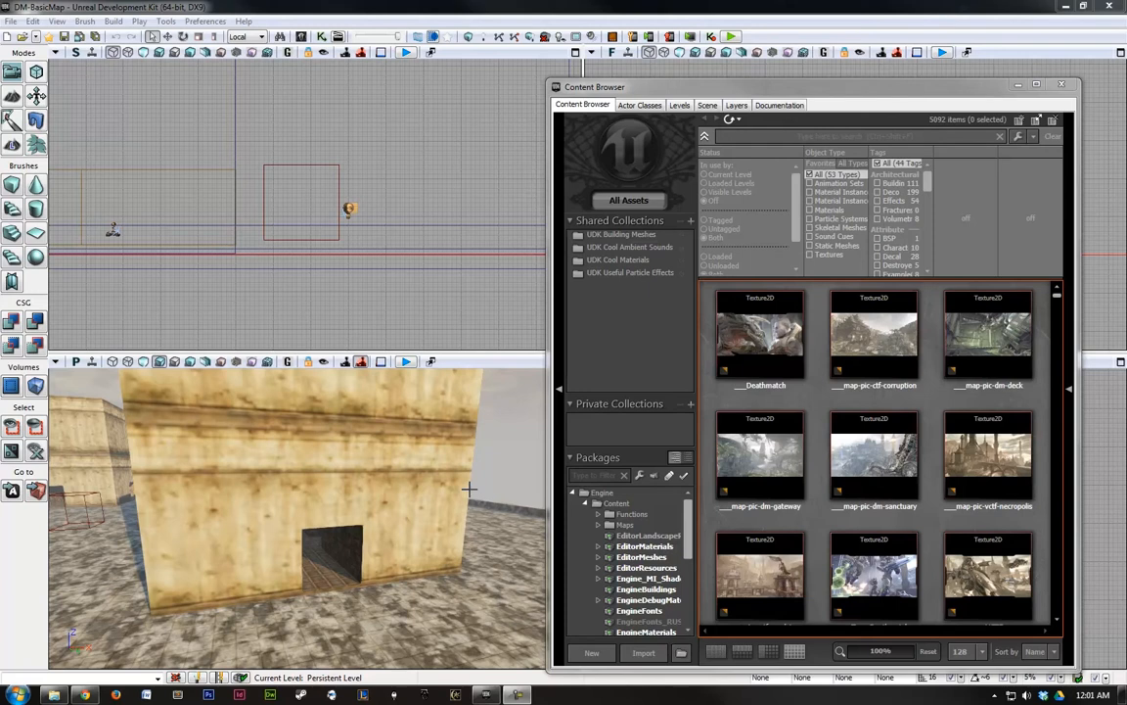
right_drag(449, 506, 223, 488)
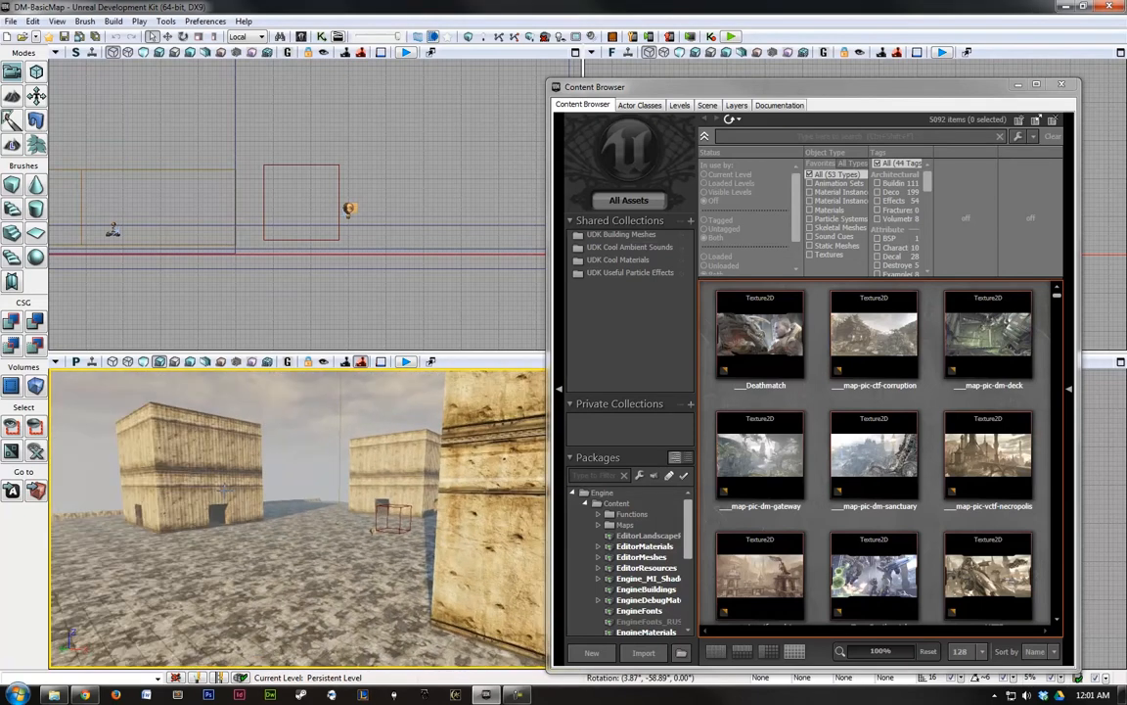
right_drag(223, 488, 224, 490)
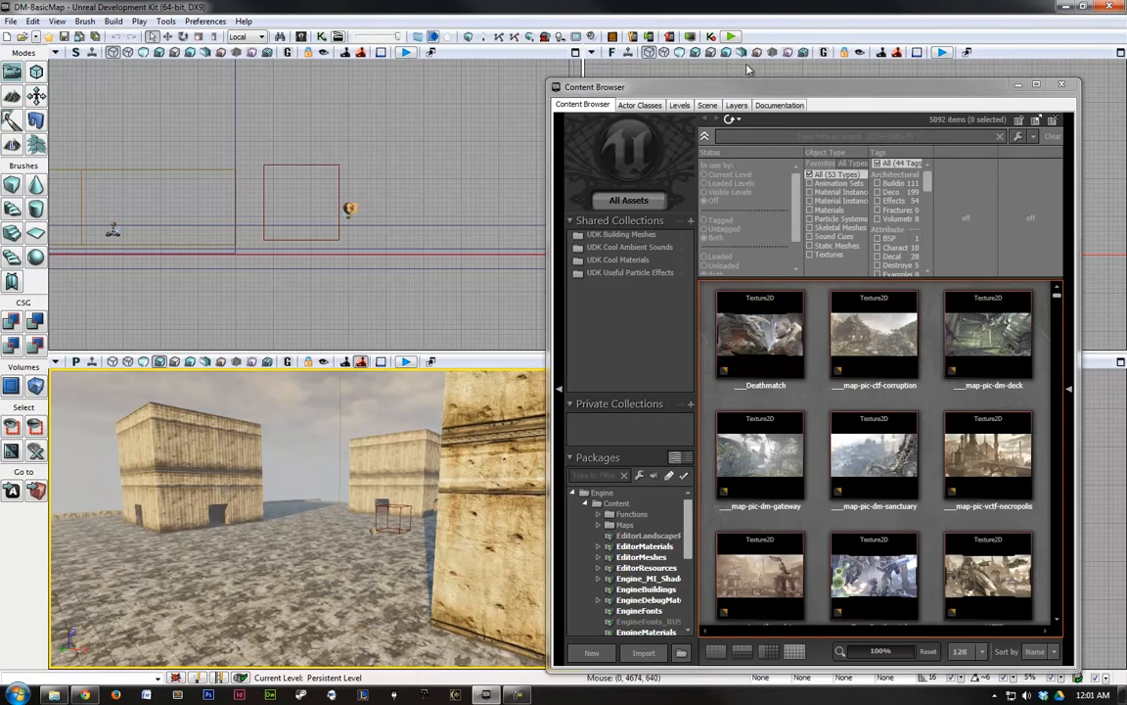
drag(722, 93, 715, 80)
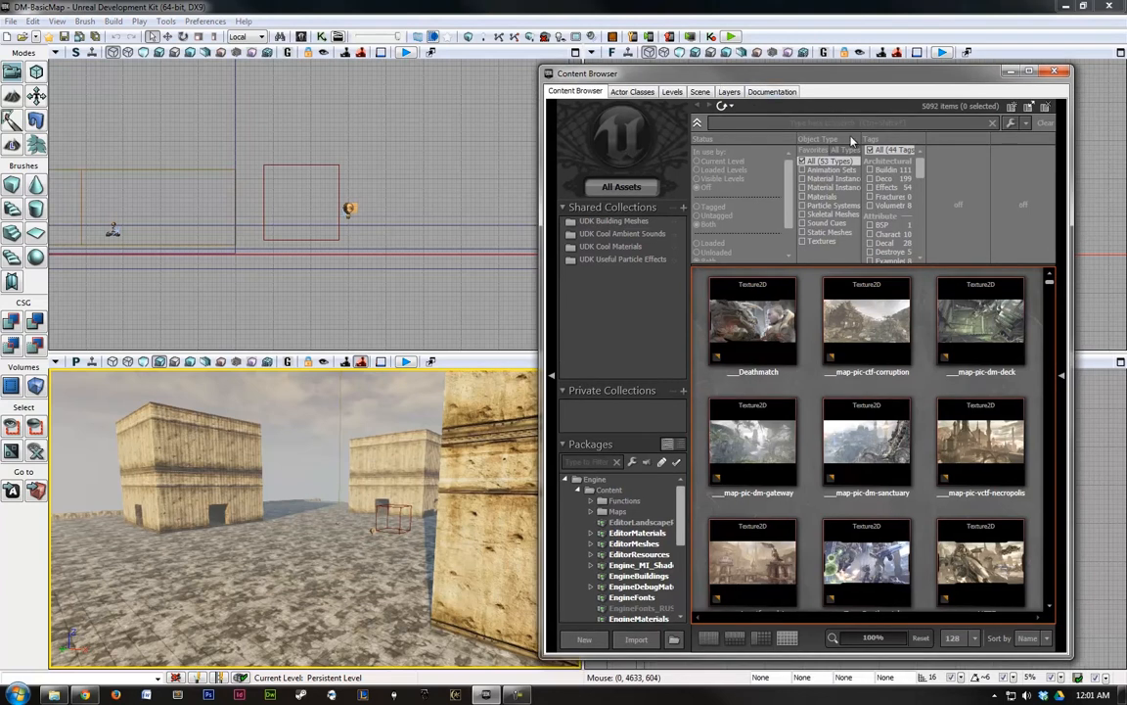
click(1029, 72)
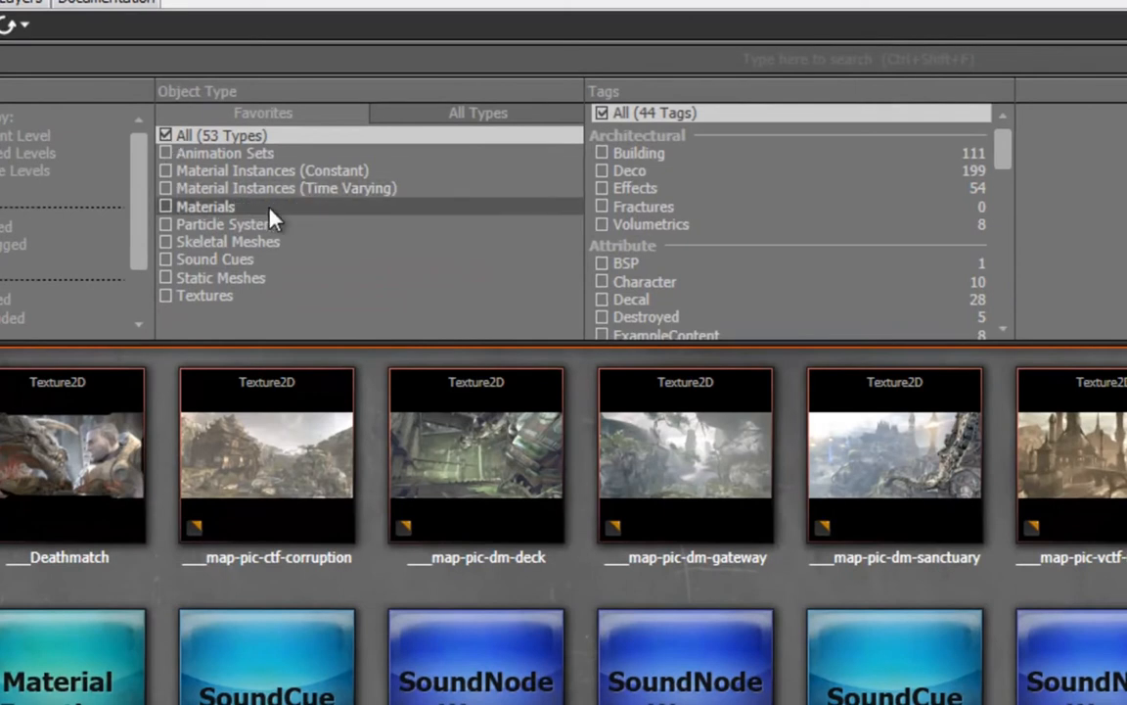
click(246, 278)
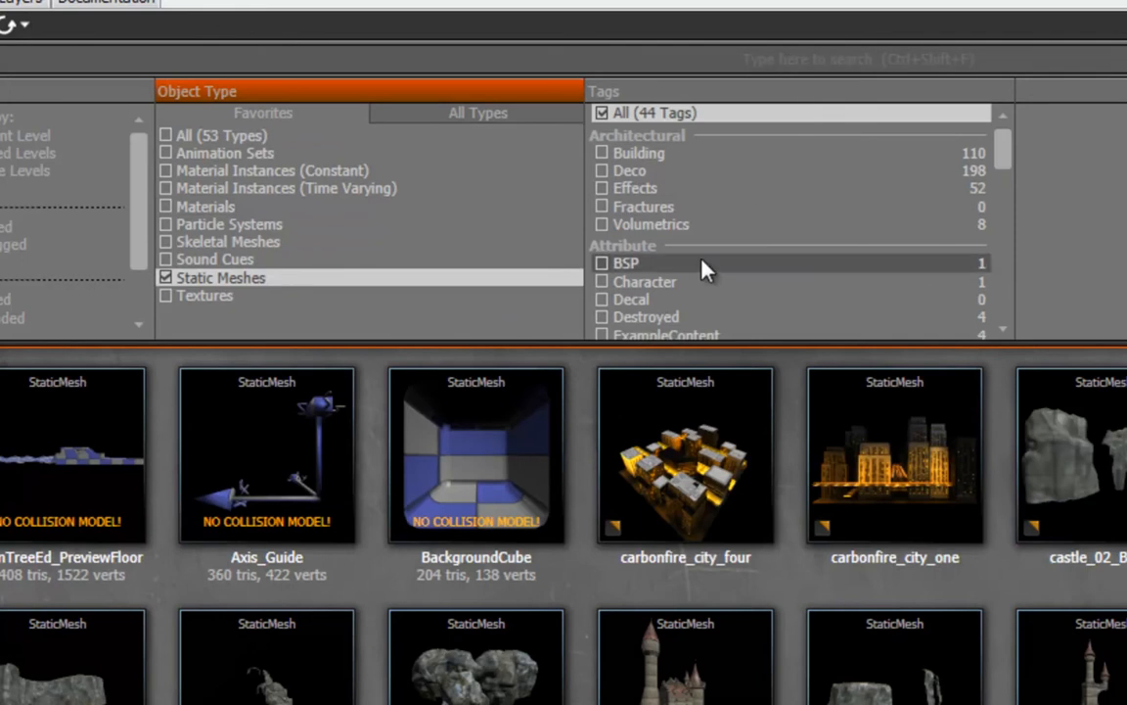
click(637, 156)
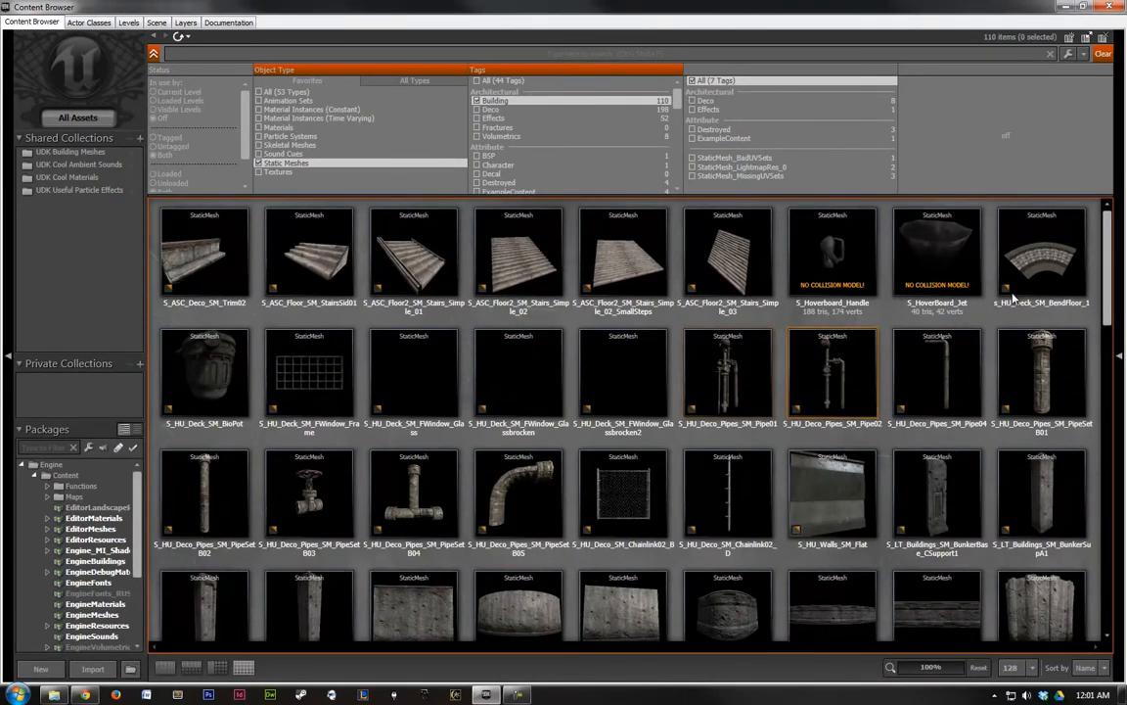
Select the S_NEC_Pillar_SM_DecoPillar1 static mesh and load it for placement from the level's floor.
drag(1107, 270, 1106, 336)
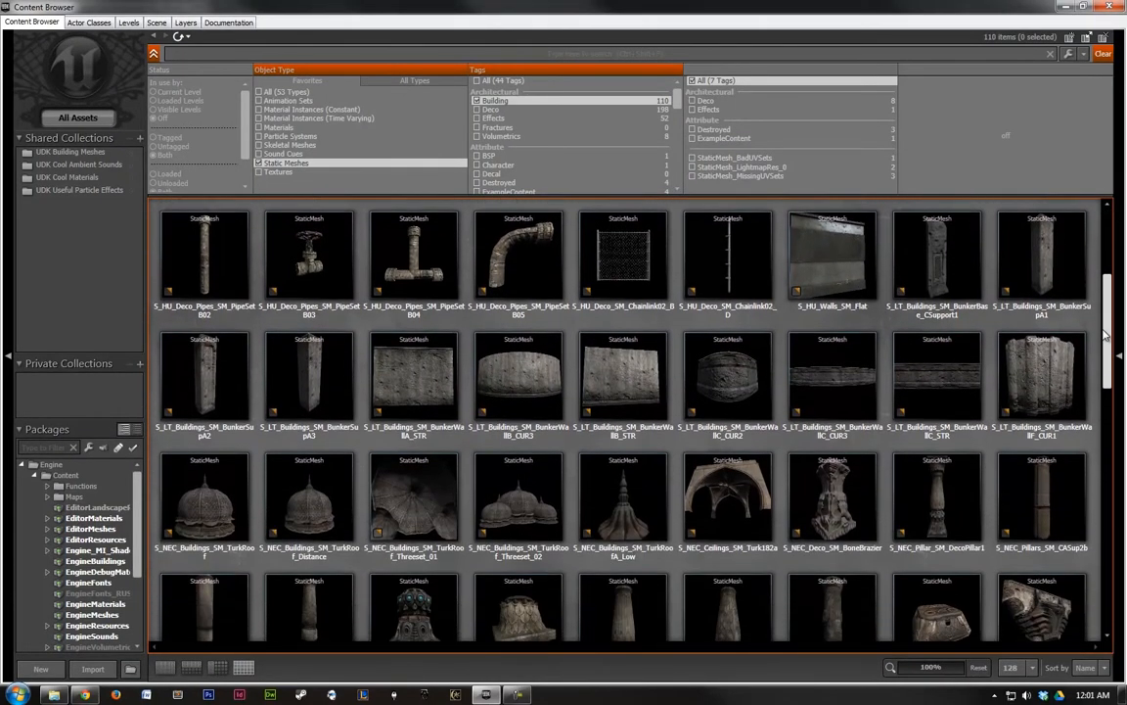
scroll(1072, 311, down, 2)
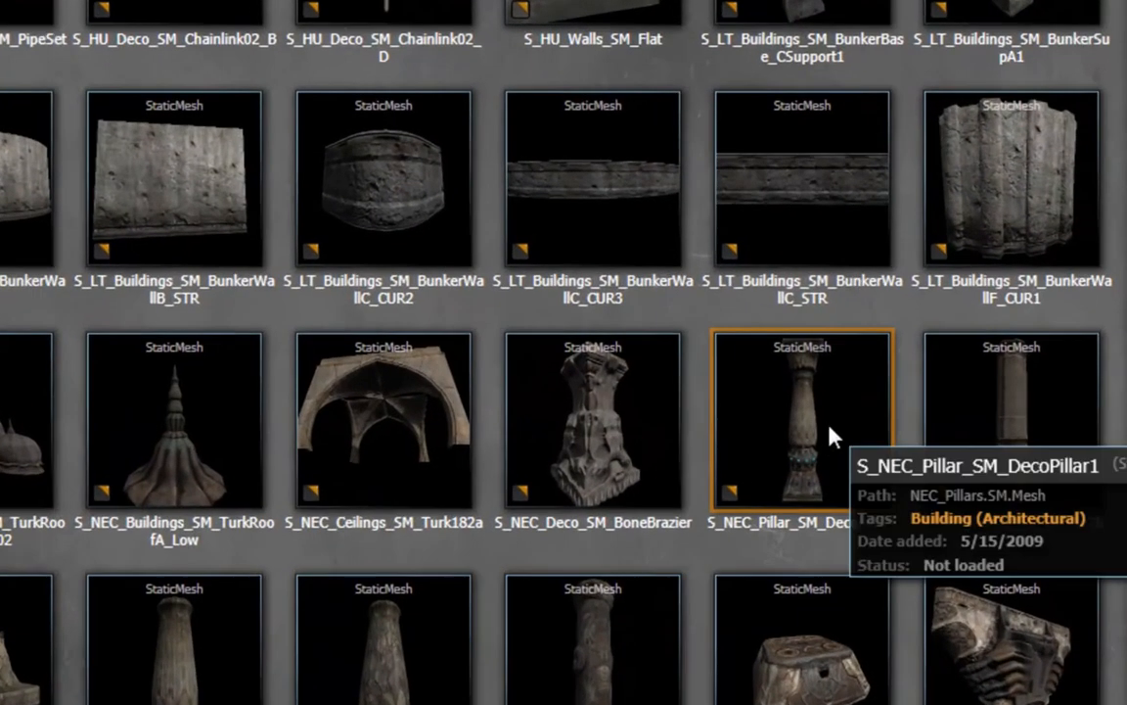
click(832, 438)
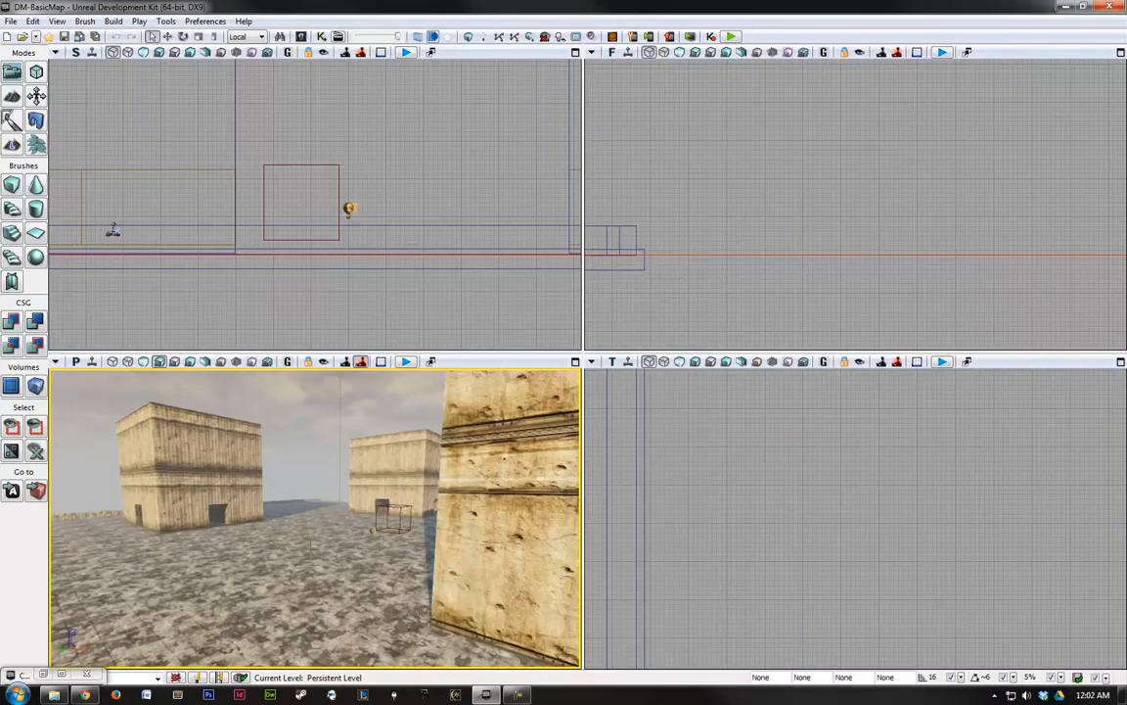
right_click(337, 262)
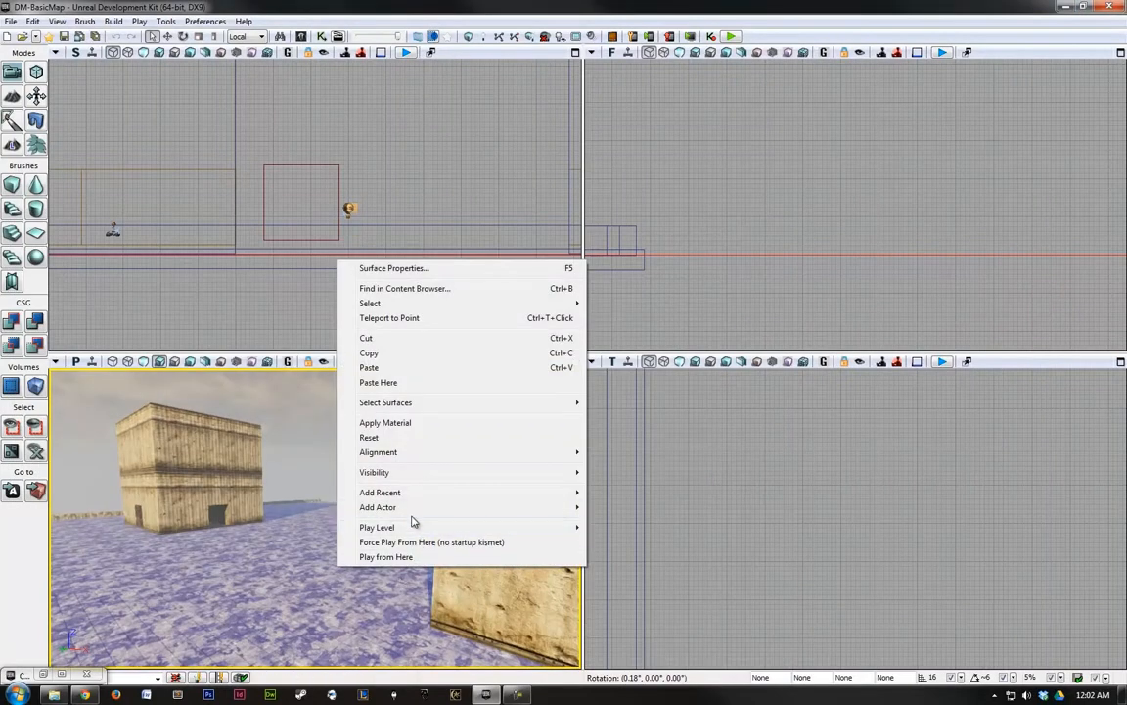
mouse_move(412, 510)
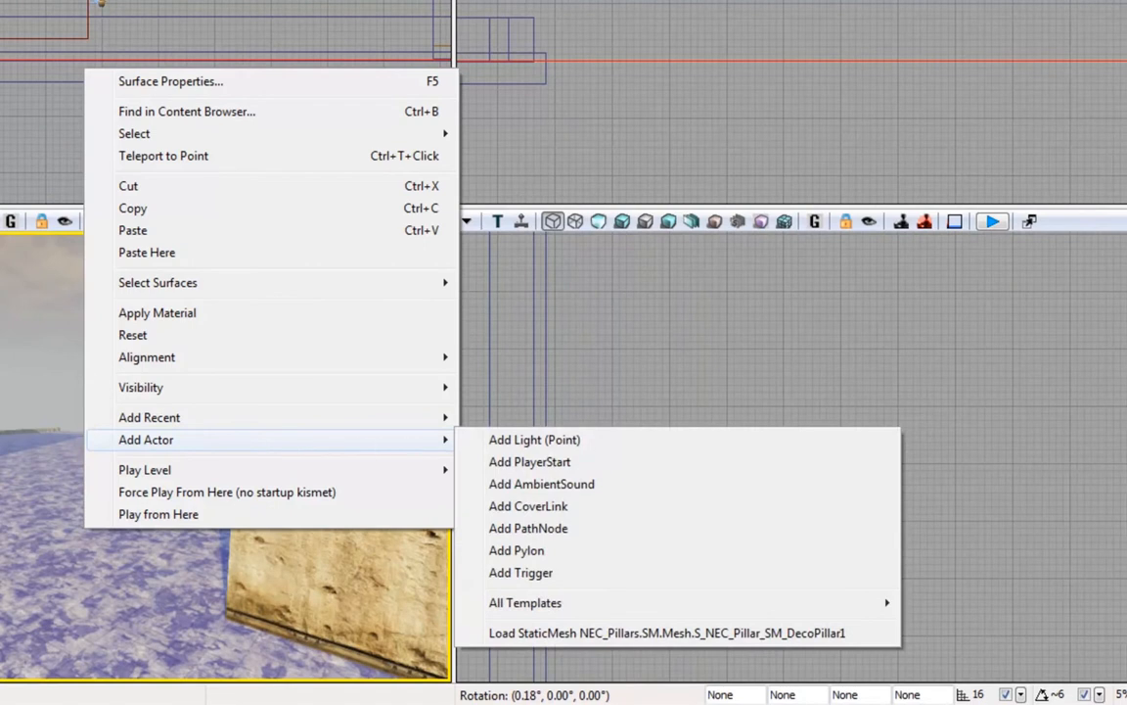
click(581, 633)
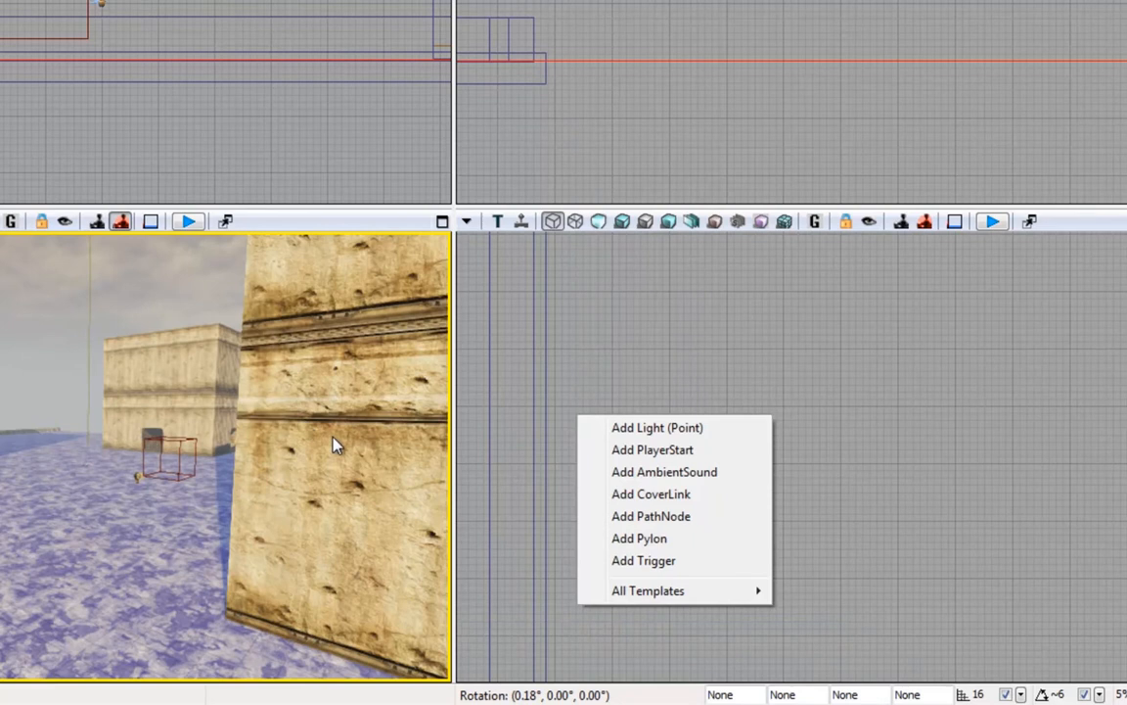
Add the S_NEC_Pillar_SM_DecoPillar1 static mesh to the floor beside the nearest building.
right_drag(215, 446, 181, 471)
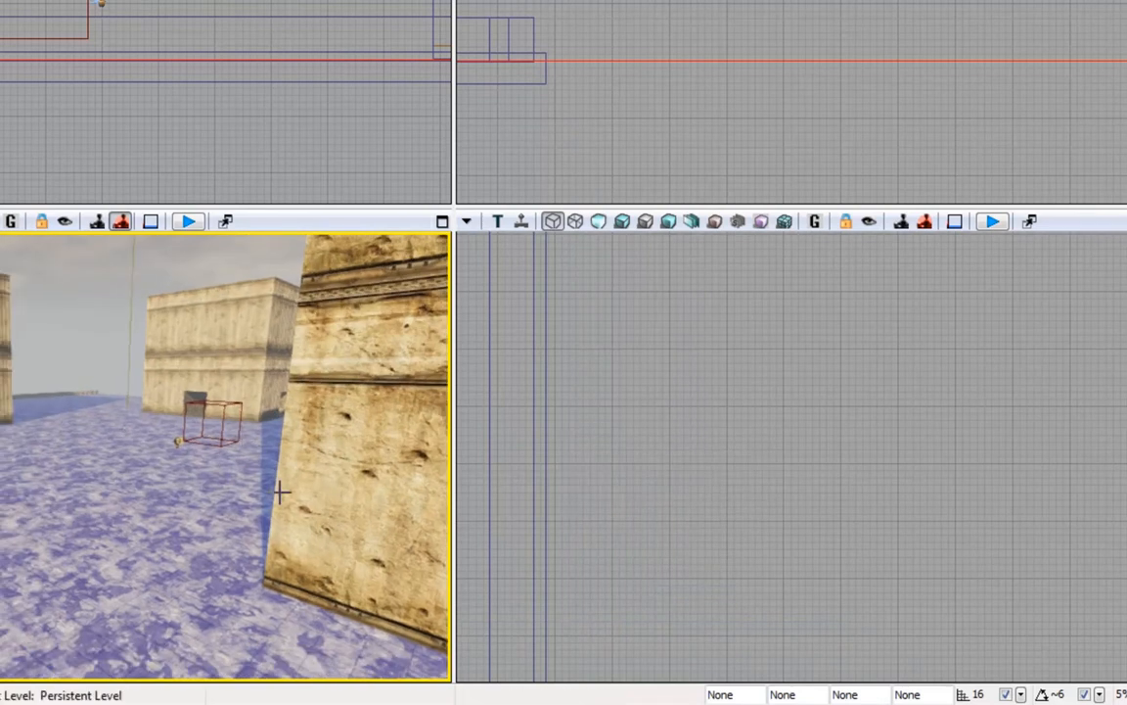
right_click(194, 471)
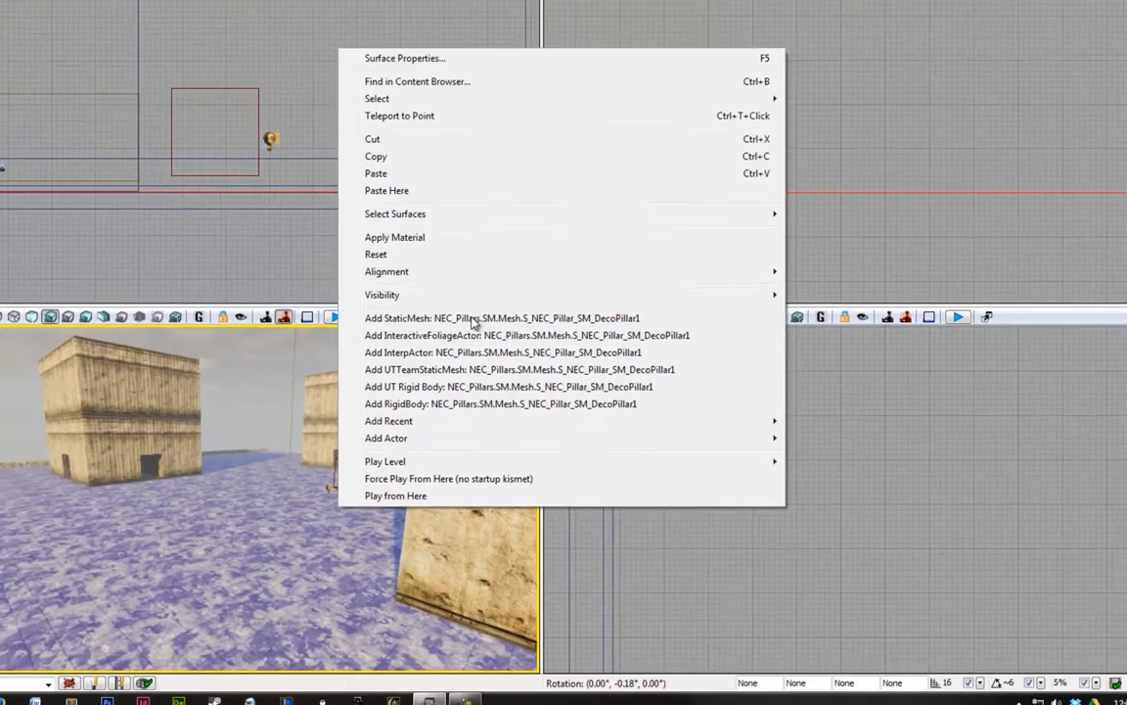
click(367, 224)
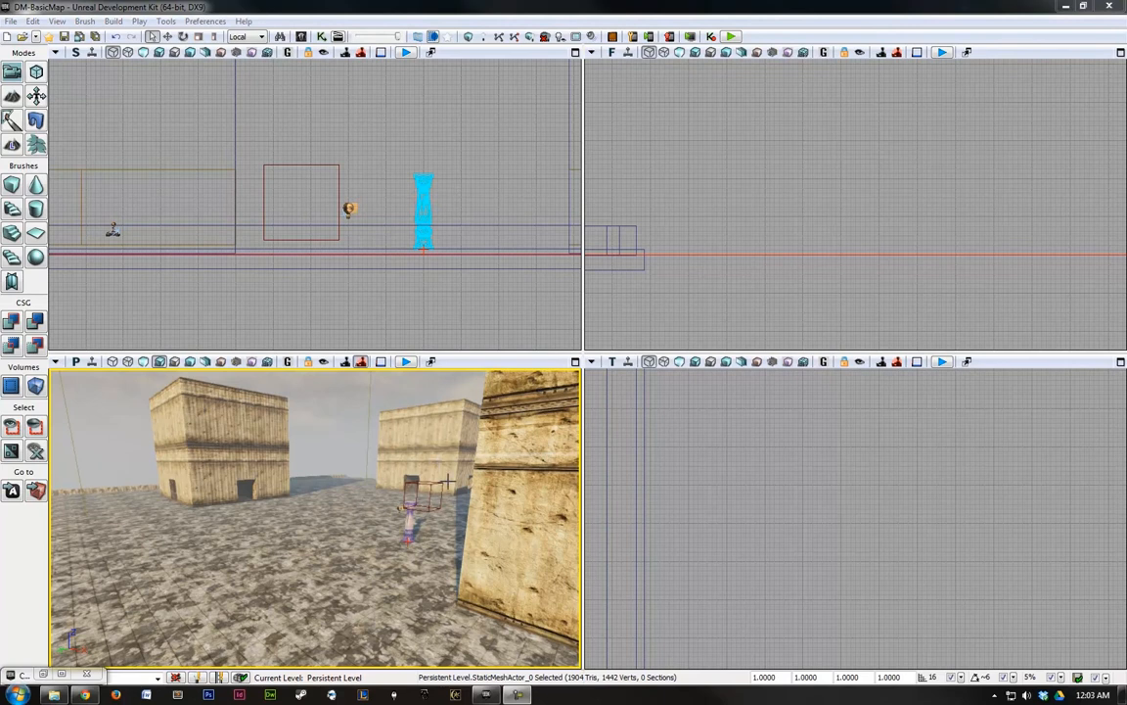
Bring back the Content Browser as a smaller window and place S_HU_Deco_Pipes_SM_PipeSetB01 on the open floor between the buildings.
click(62, 673)
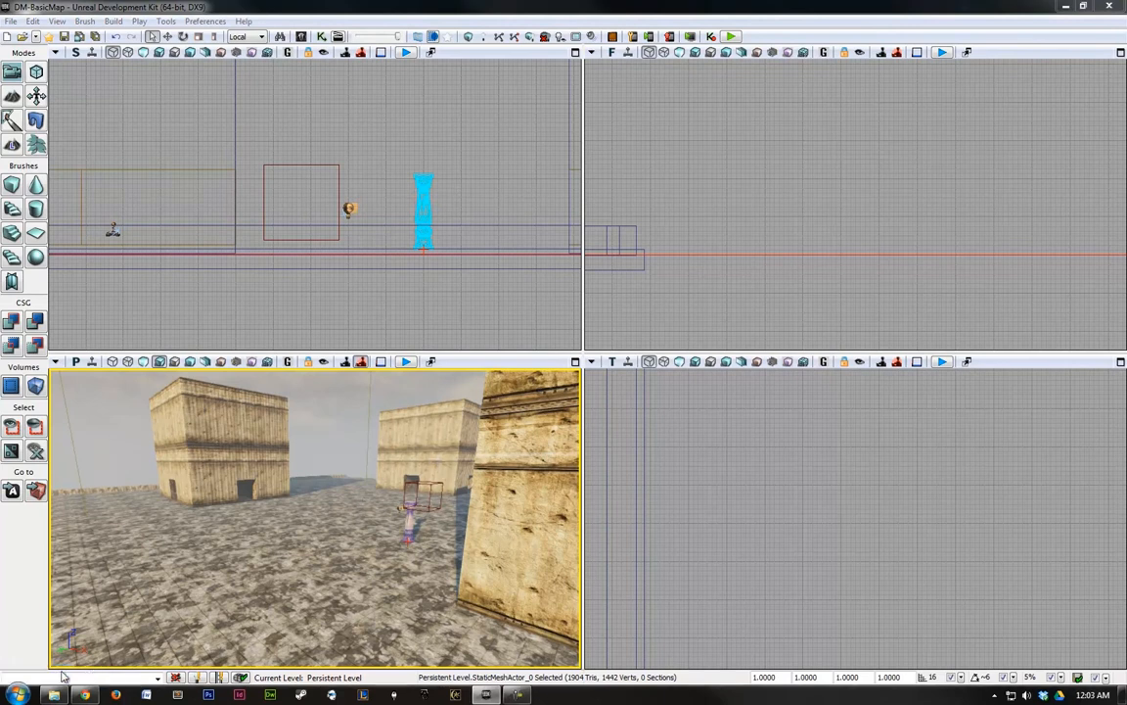
double_click(982, 9)
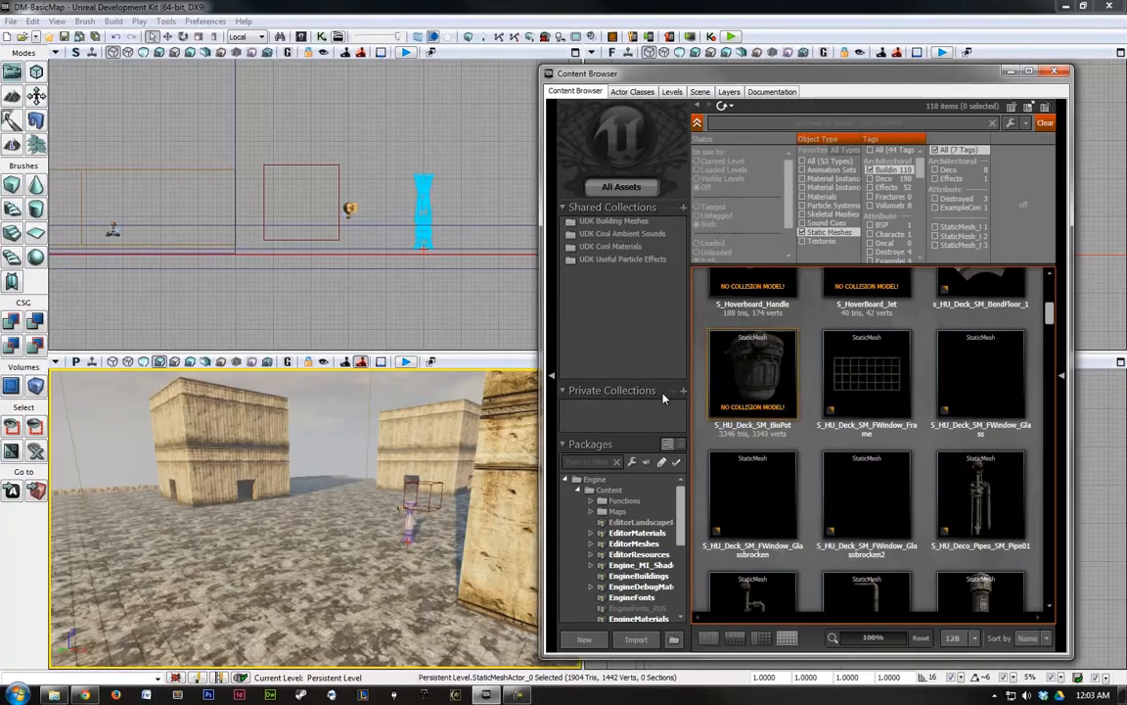
mouse_move(1052, 314)
mouse_down()
mouse_move(1056, 301)
mouse_move(1058, 335)
mouse_up()
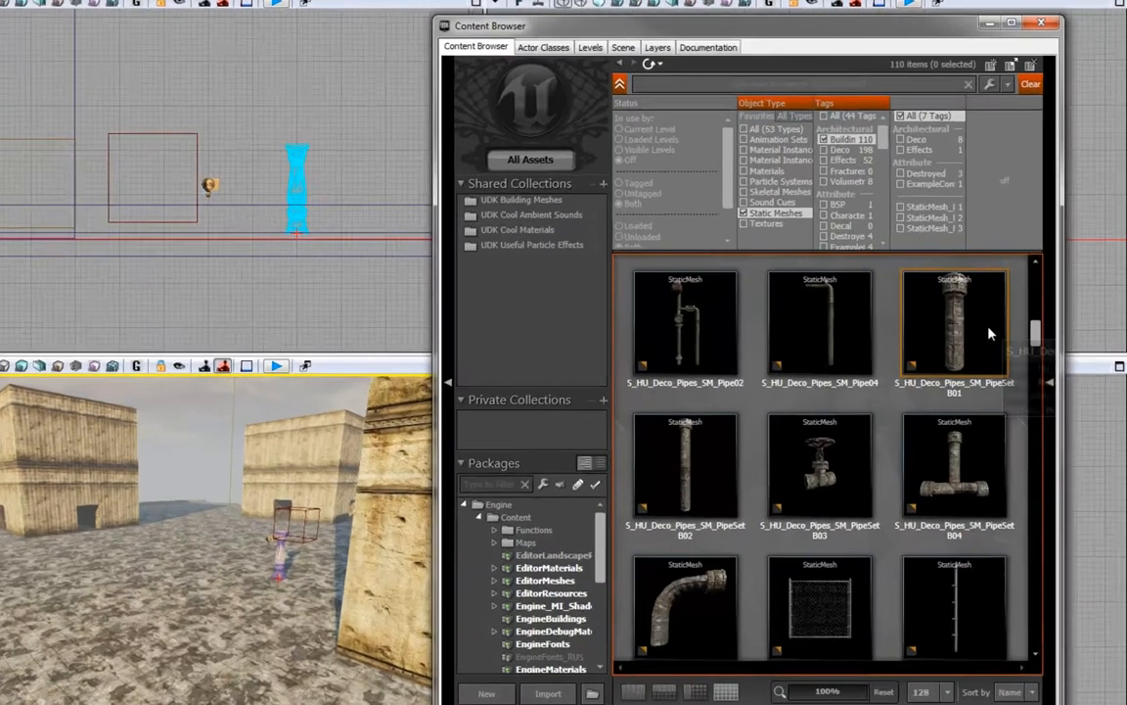
drag(983, 321, 988, 324)
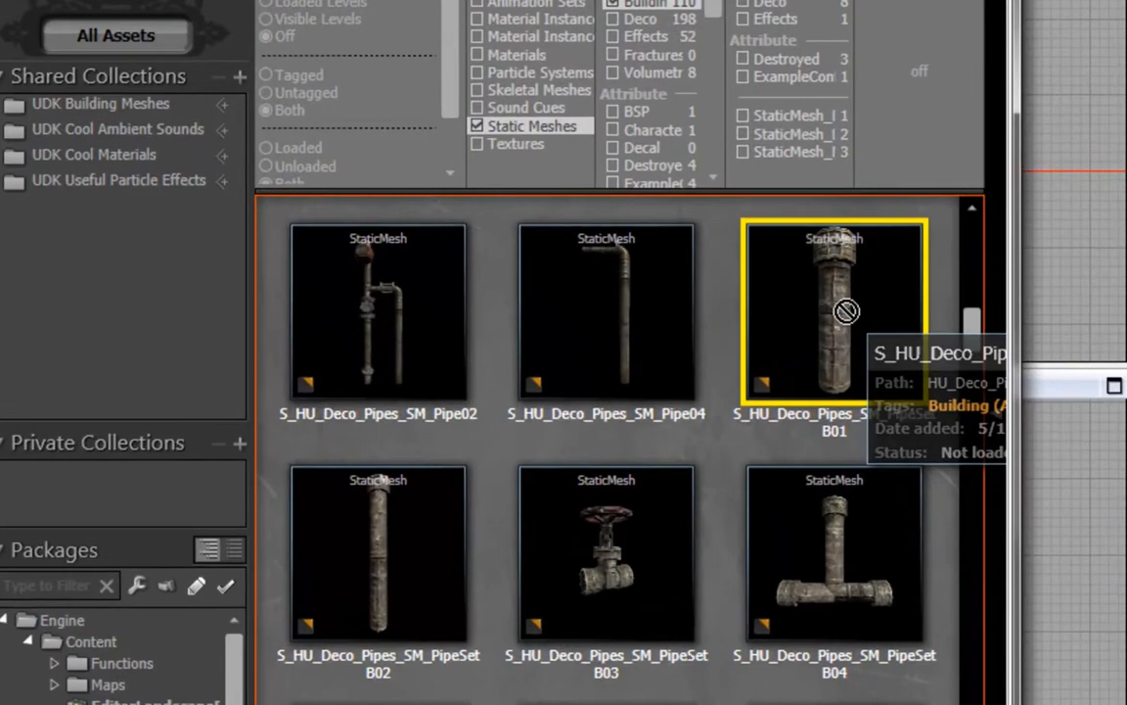
drag(846, 311, 301, 517)
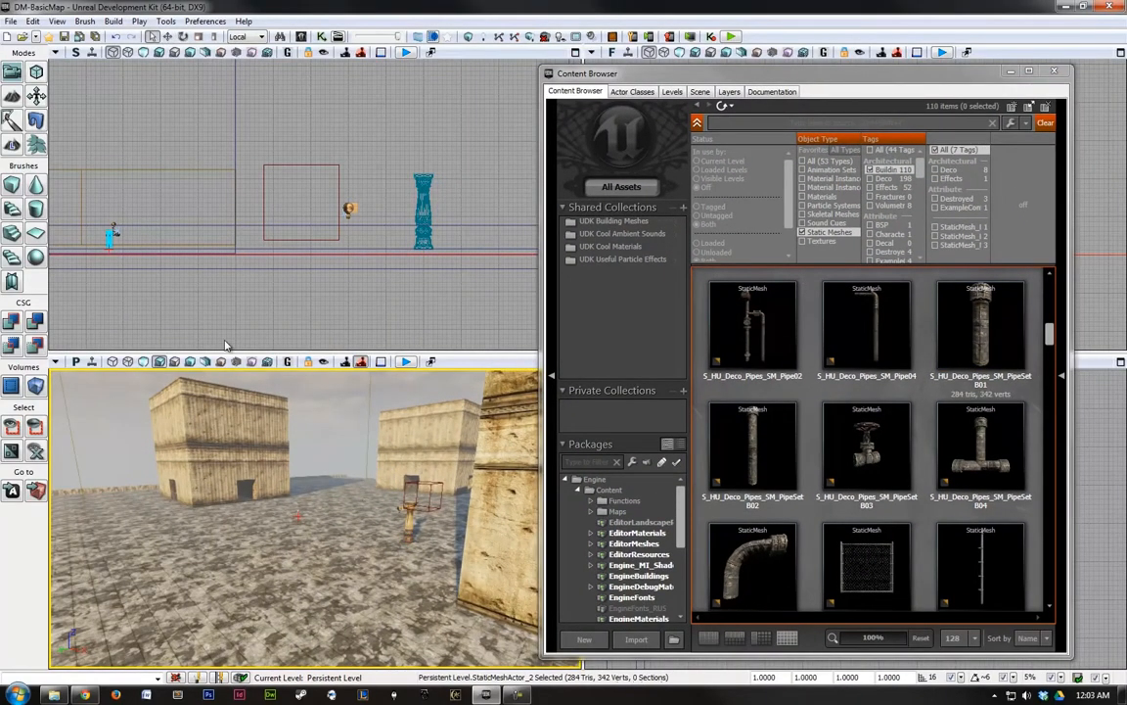
Raise the placed pipe above the floor and scale it up uniformly to about 14.5.
click(168, 36)
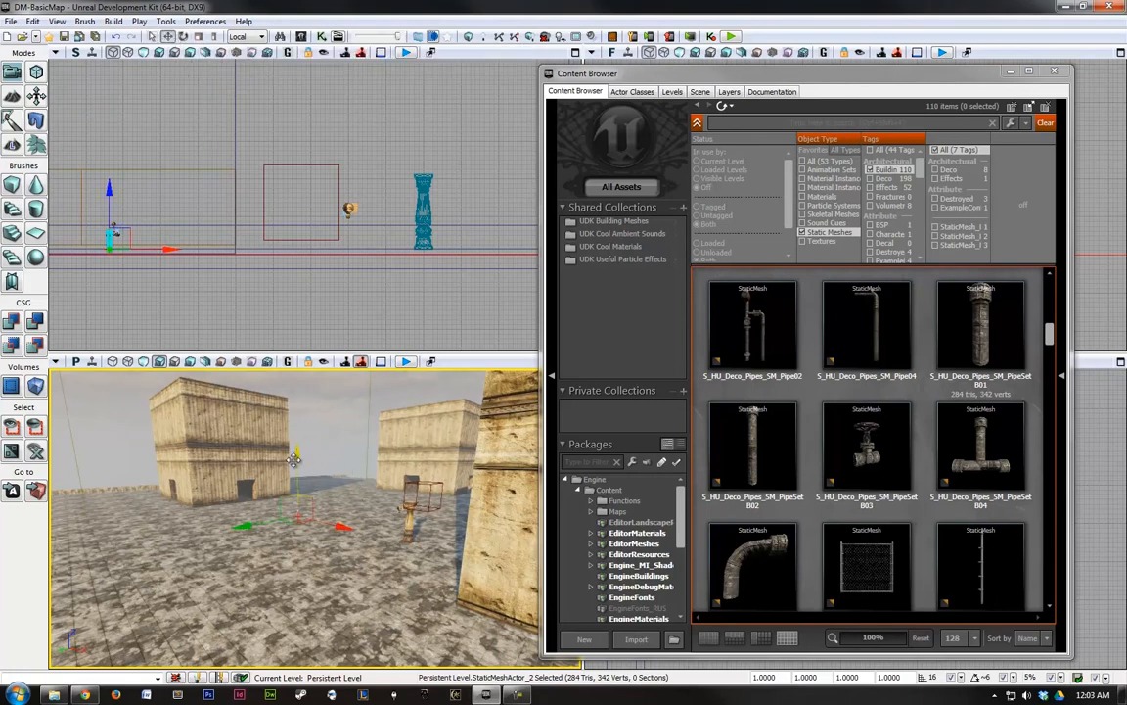
drag(306, 407, 307, 422)
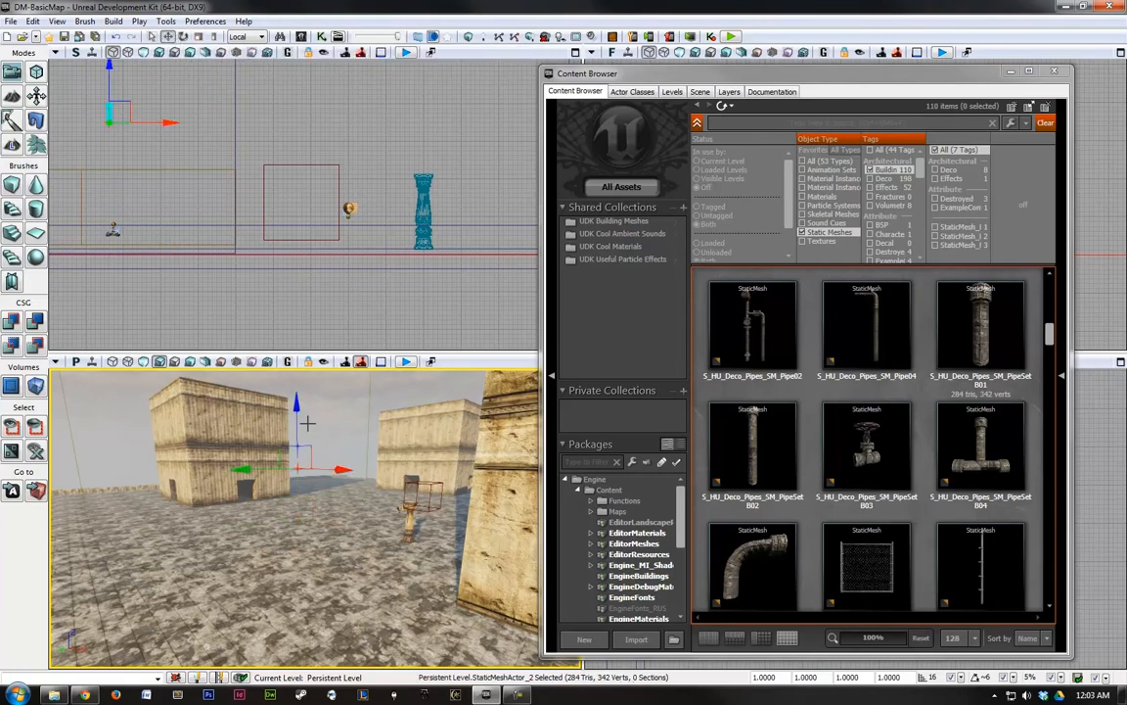
click(199, 36)
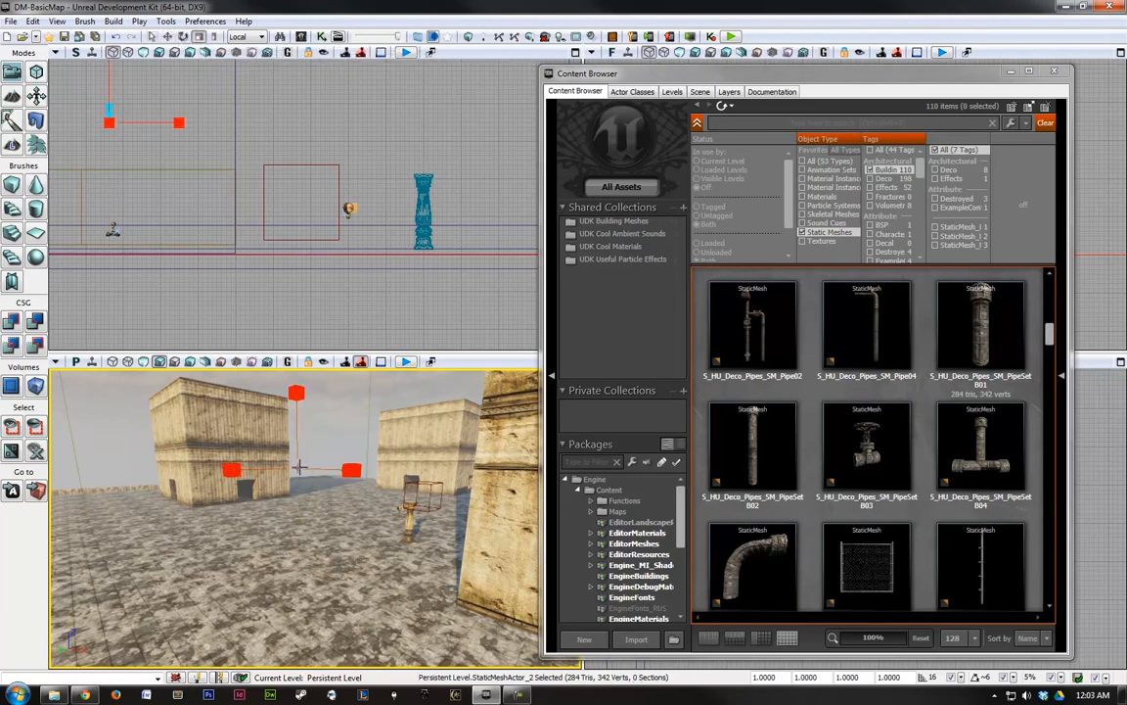
drag(350, 470, 411, 470)
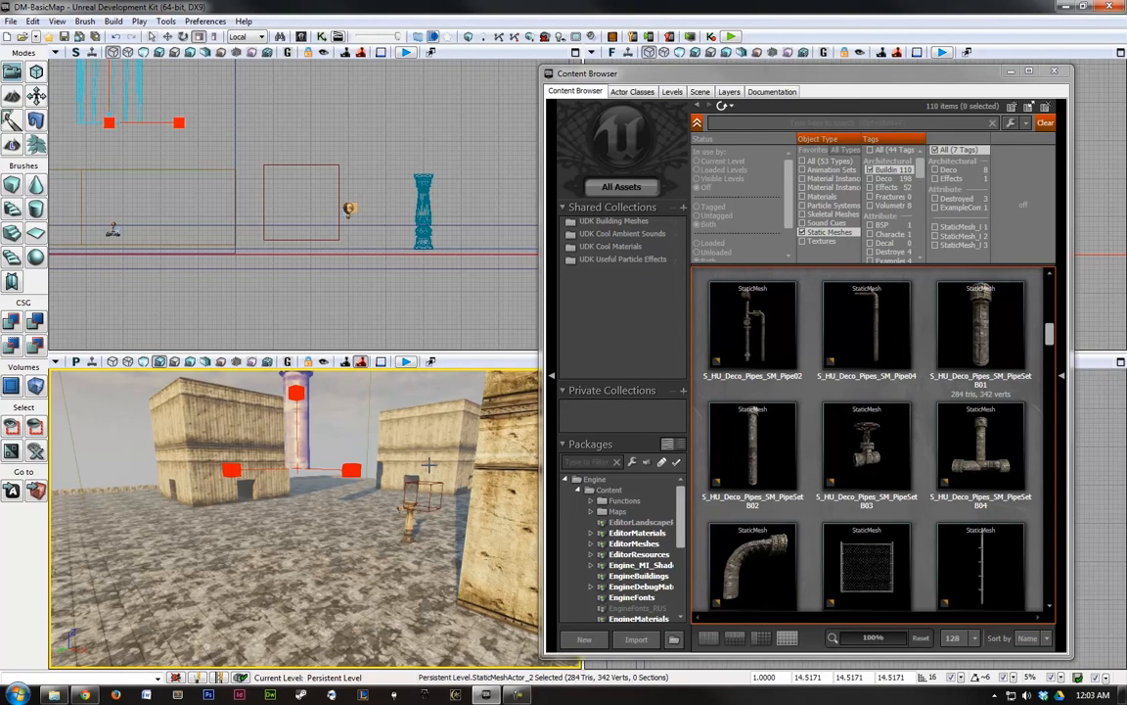
Select the deco pillar, scale it up uniformly to about 4.09, and switch to the translation tool.
key(Home)
right_drag(363, 435, 134, 465)
right_drag(354, 480, 355, 477)
click(356, 482)
drag(365, 458, 582, 432)
right_drag(362, 480, 323, 458)
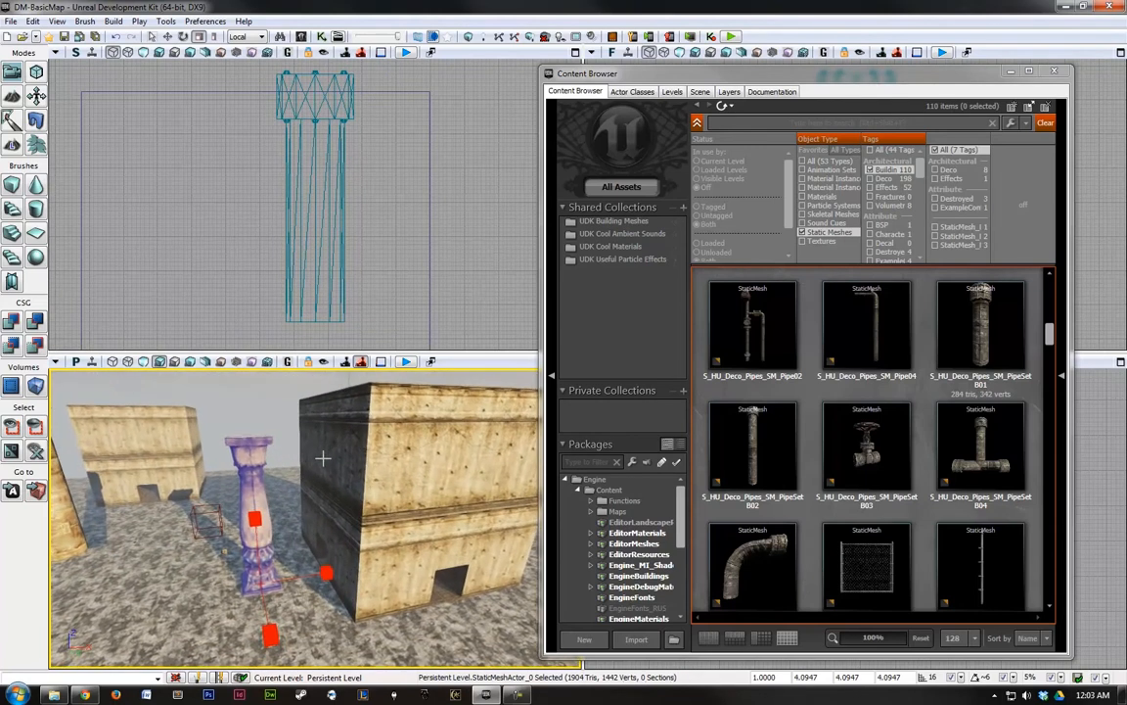
key(space)
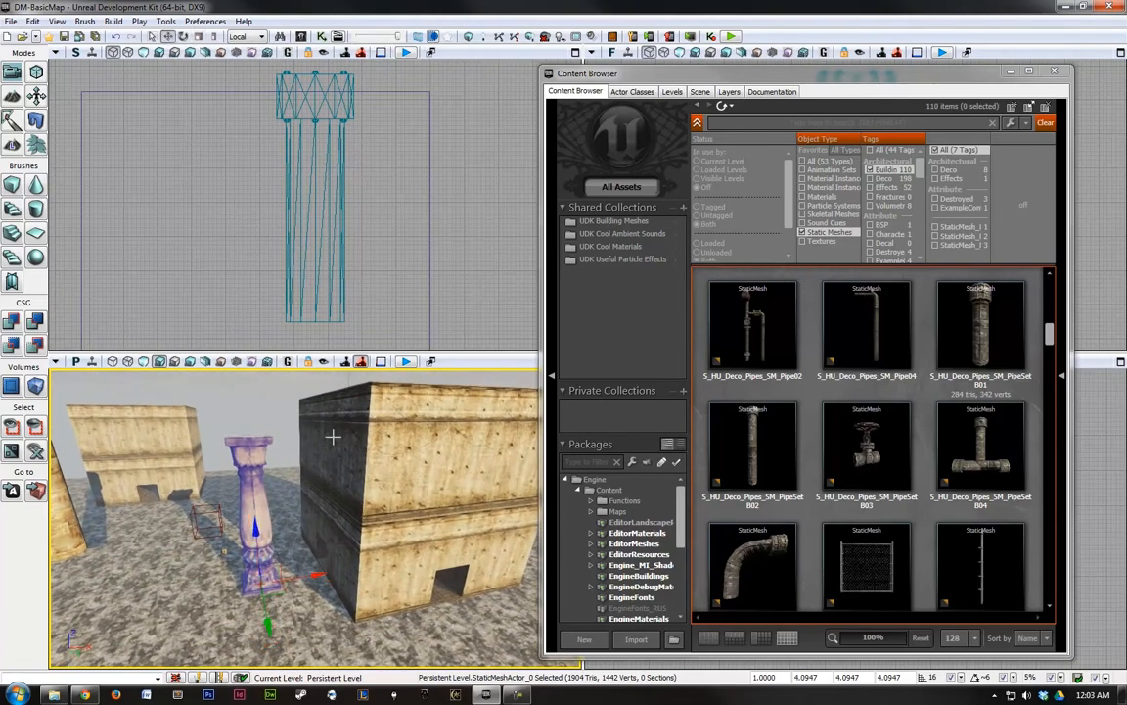
Move the deco pillar along the floor to the front corner of the nearest building.
right_drag(396, 498, 294, 516)
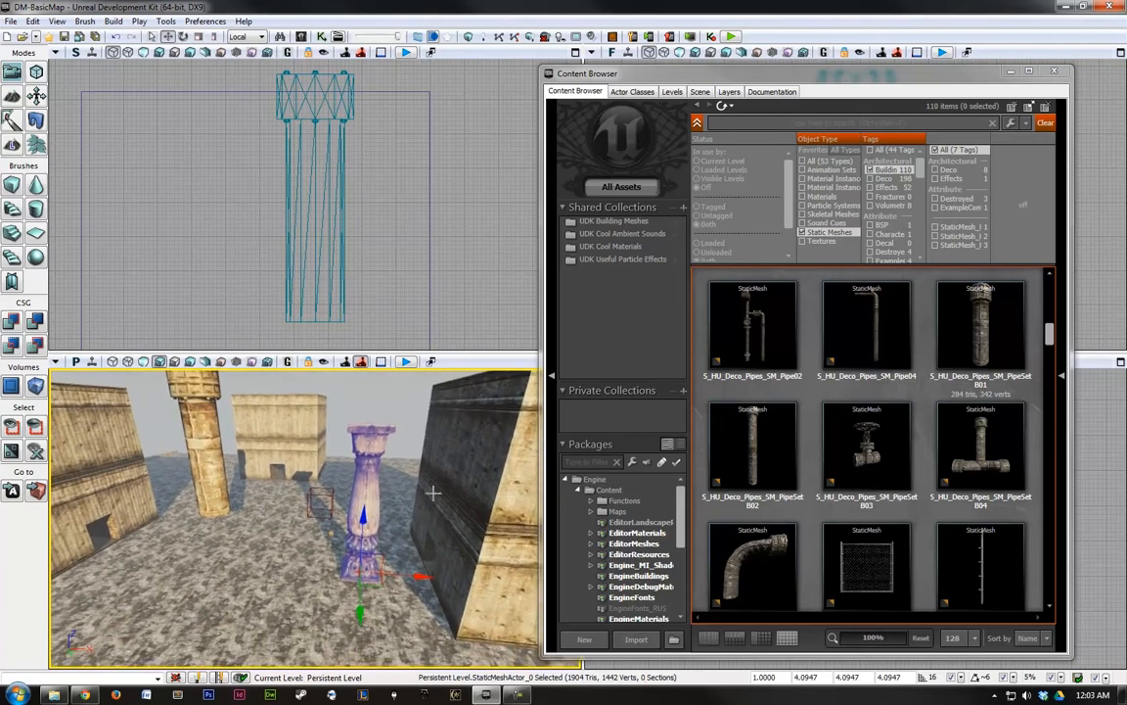
right_drag(441, 490, 549, 529)
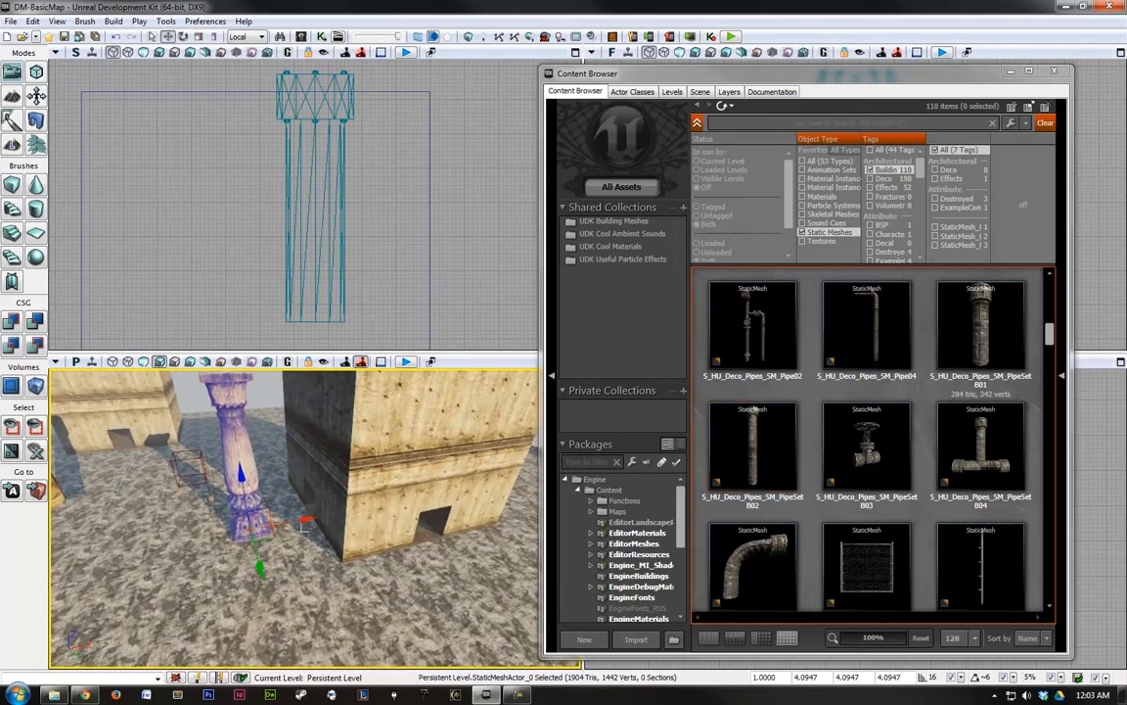
drag(304, 522, 409, 604)
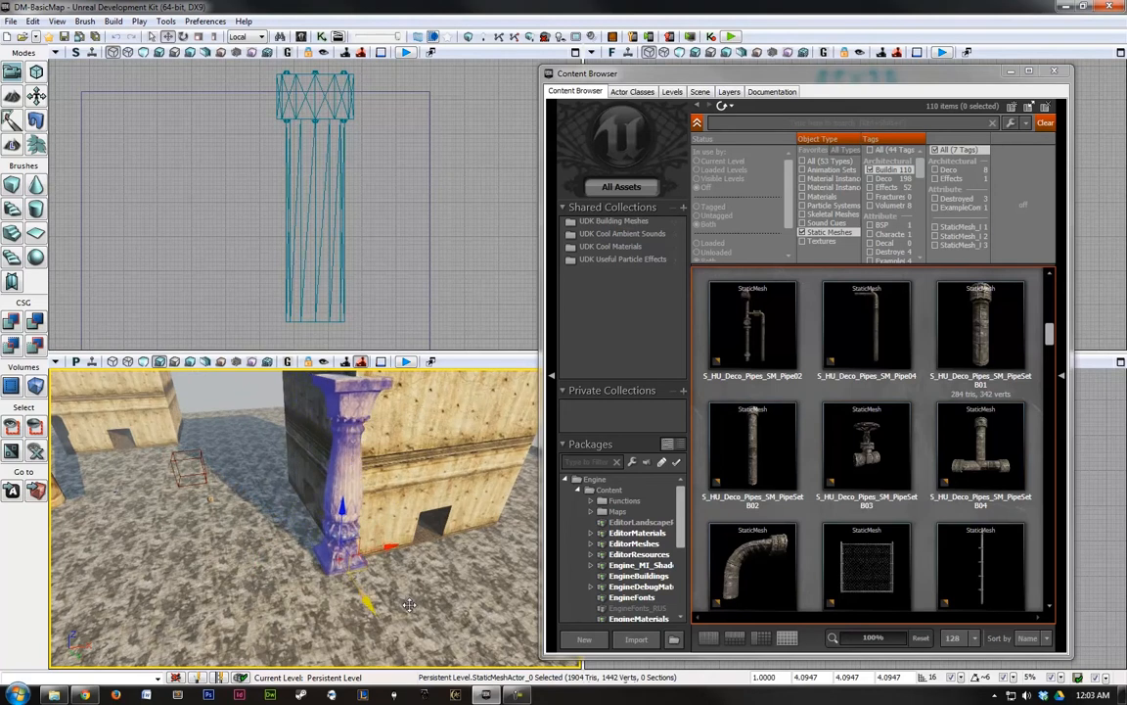
right_drag(409, 605, 307, 599)
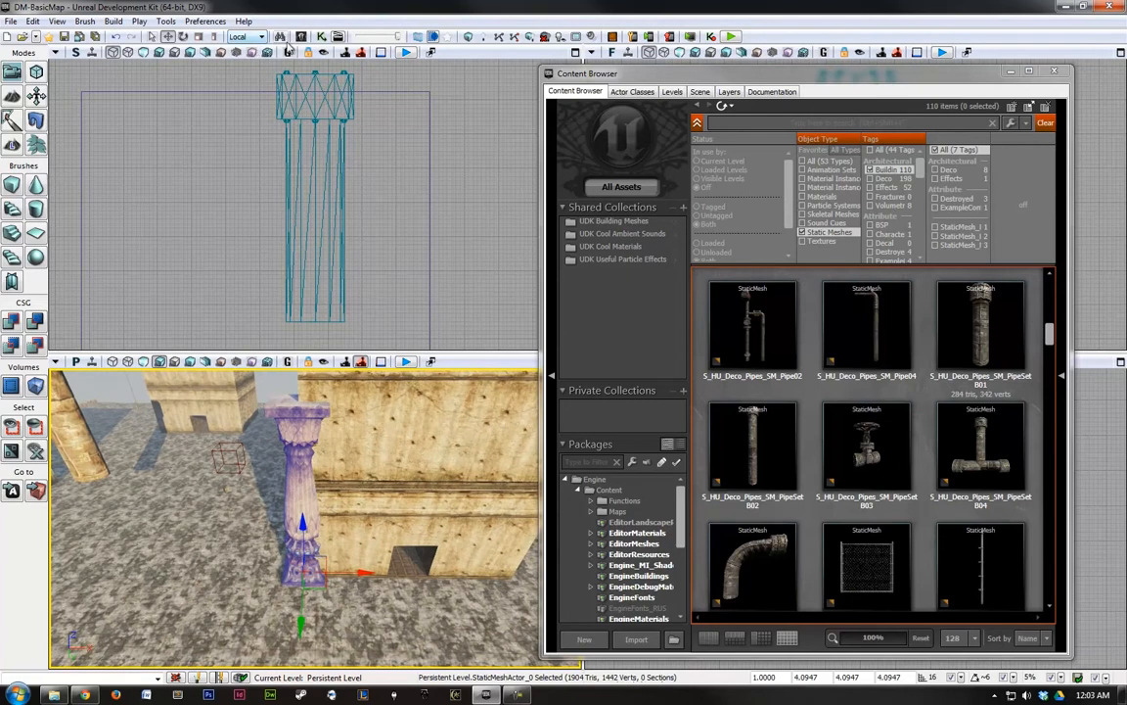
Scale the deco pillar up uniformly to about 5.2 so it reaches closer to the building's roof.
click(214, 36)
click(183, 37)
click(198, 36)
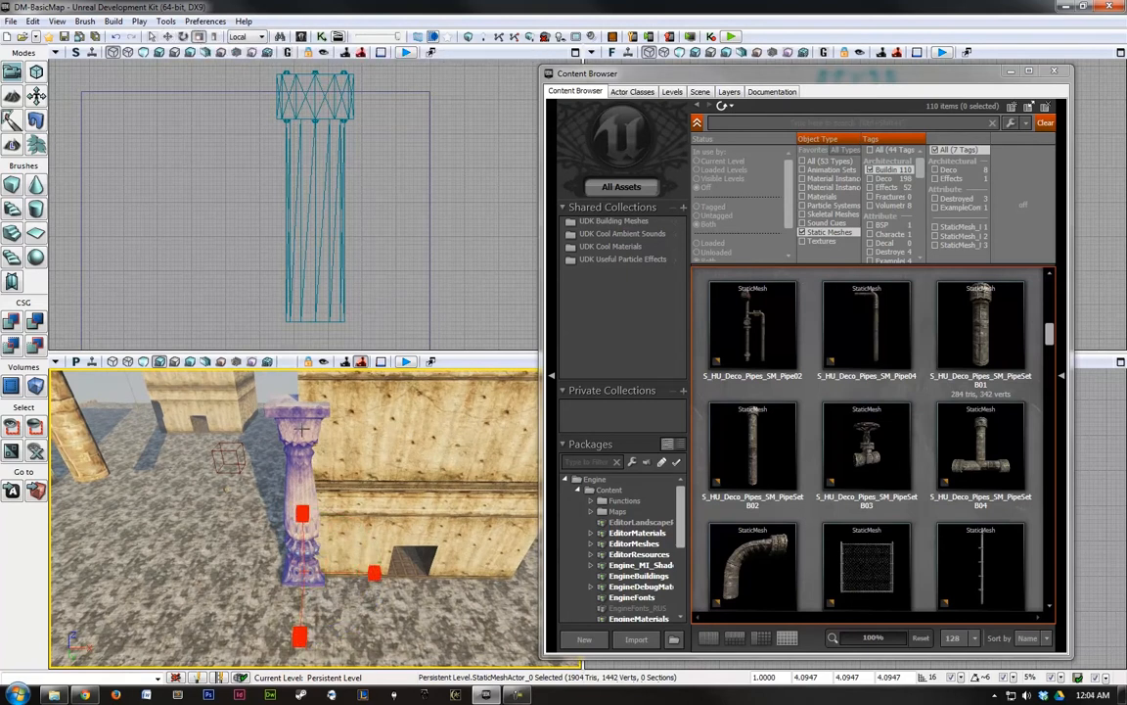
drag(305, 575, 358, 524)
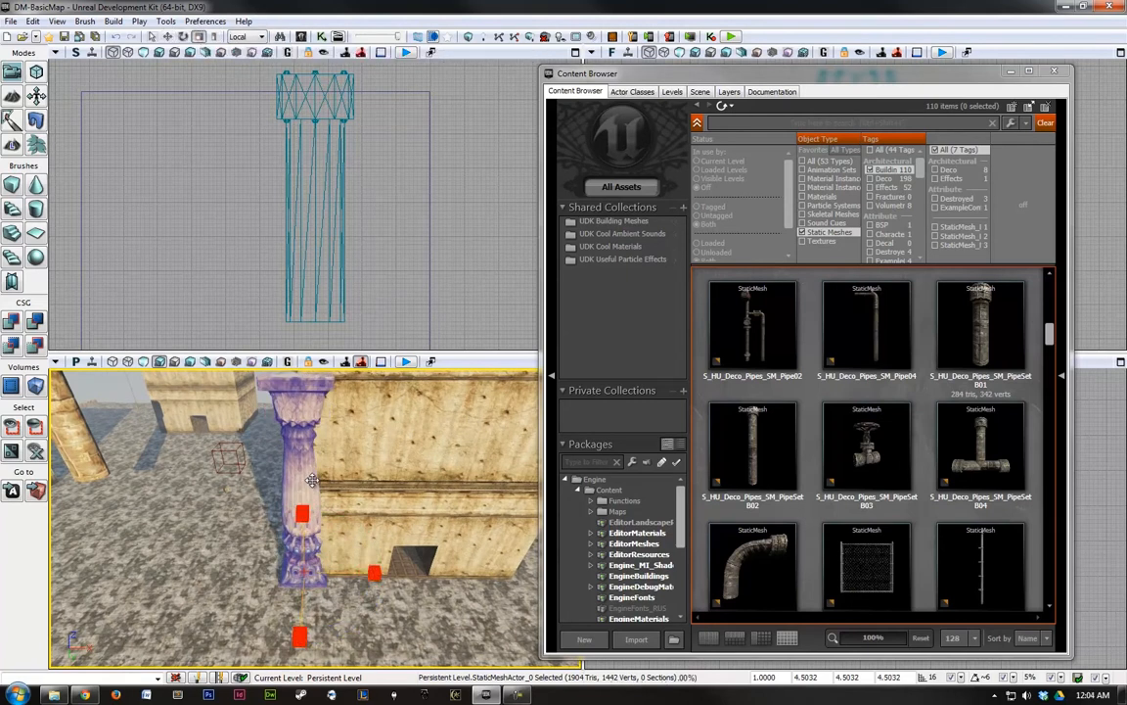
right_drag(357, 524, 390, 496)
drag(300, 551, 309, 504)
right_drag(374, 497, 347, 464)
Adjust the pillar's height slightly with the translation tool and duplicate it to the building's other front corner.
click(166, 36)
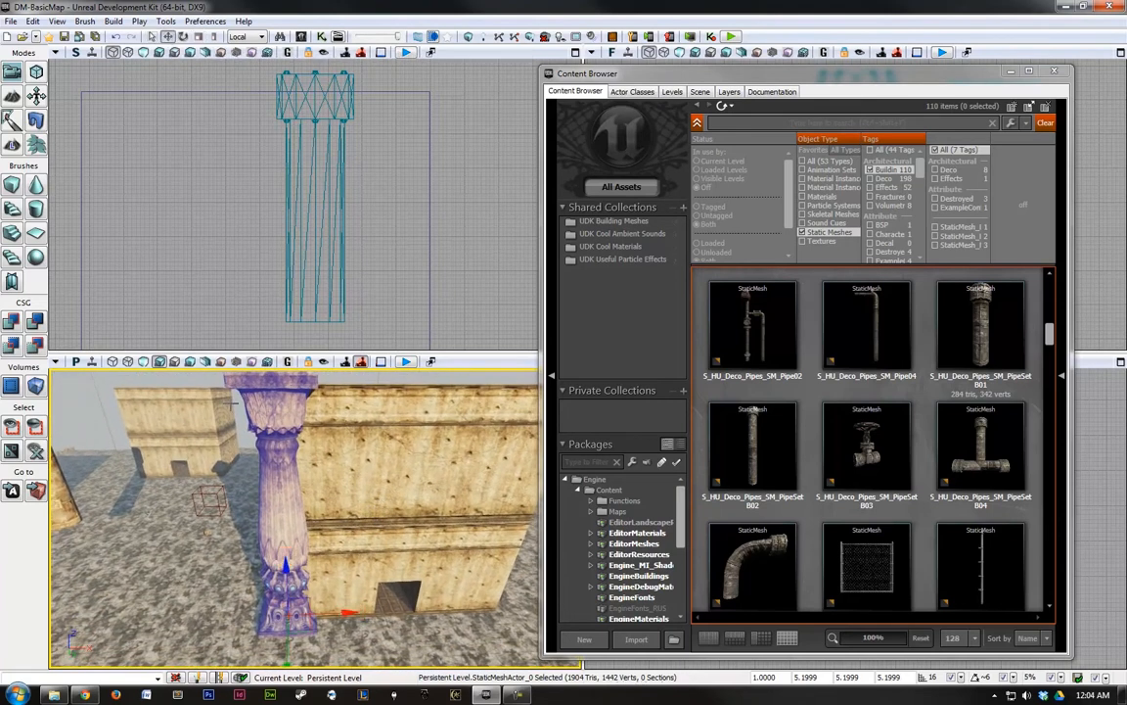
drag(289, 555, 296, 560)
right_drag(356, 521, 396, 581)
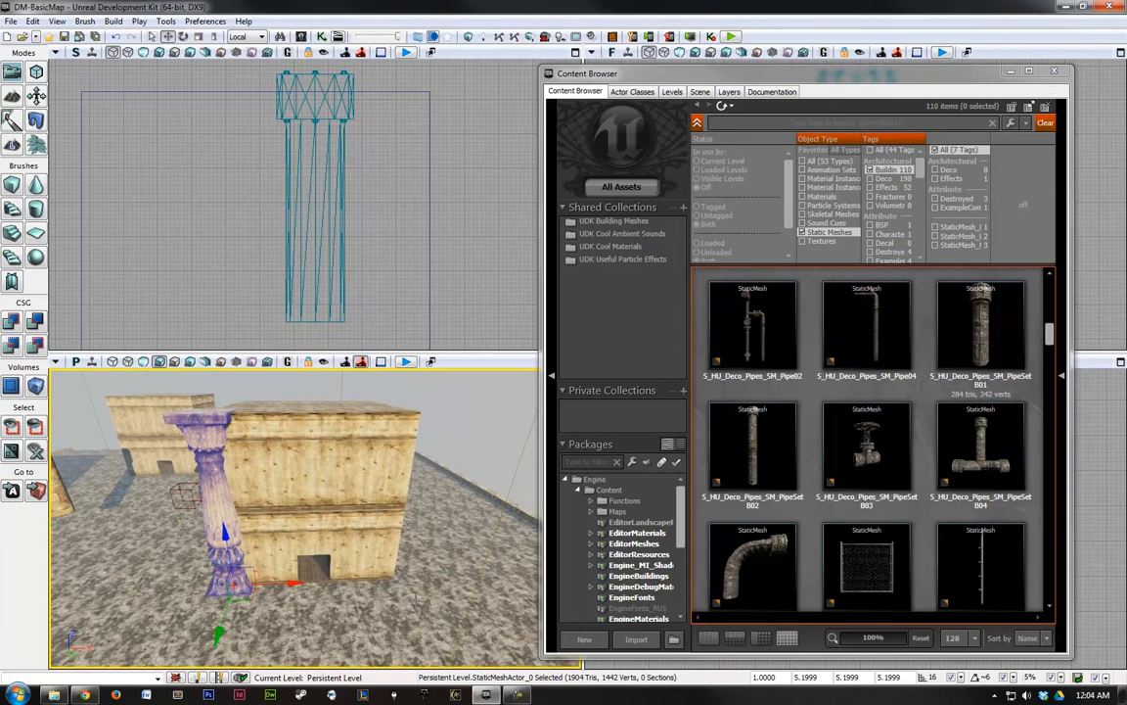
alt+drag(289, 585, 445, 585)
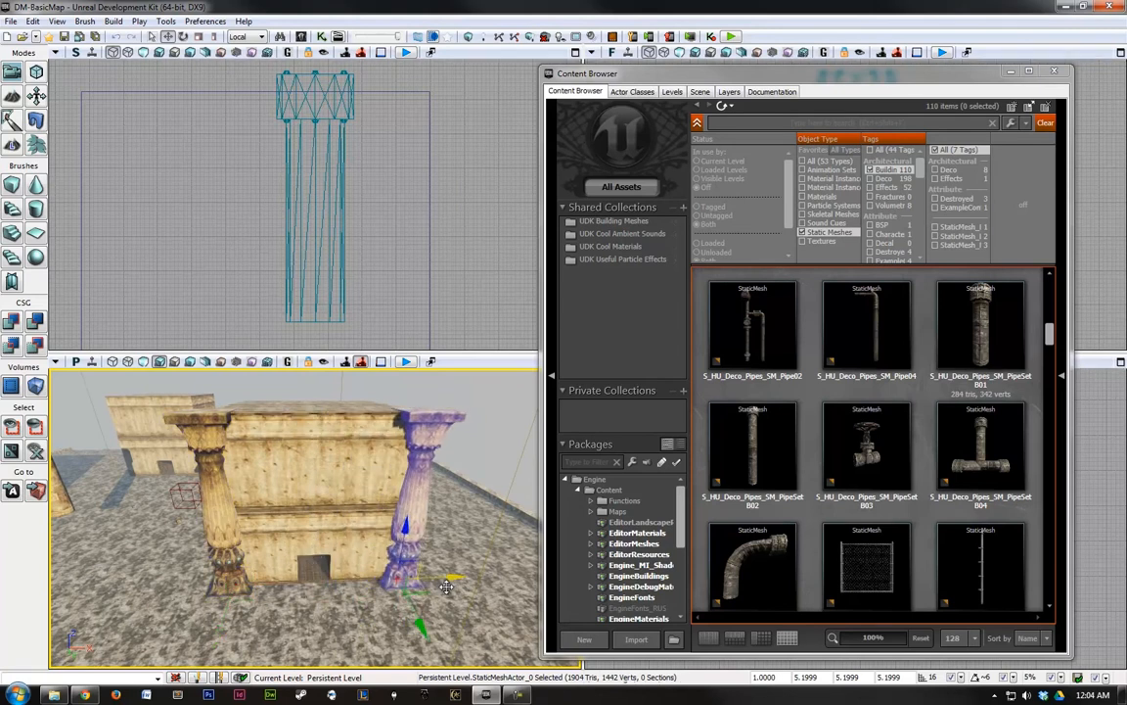
right_drag(303, 590, 514, 603)
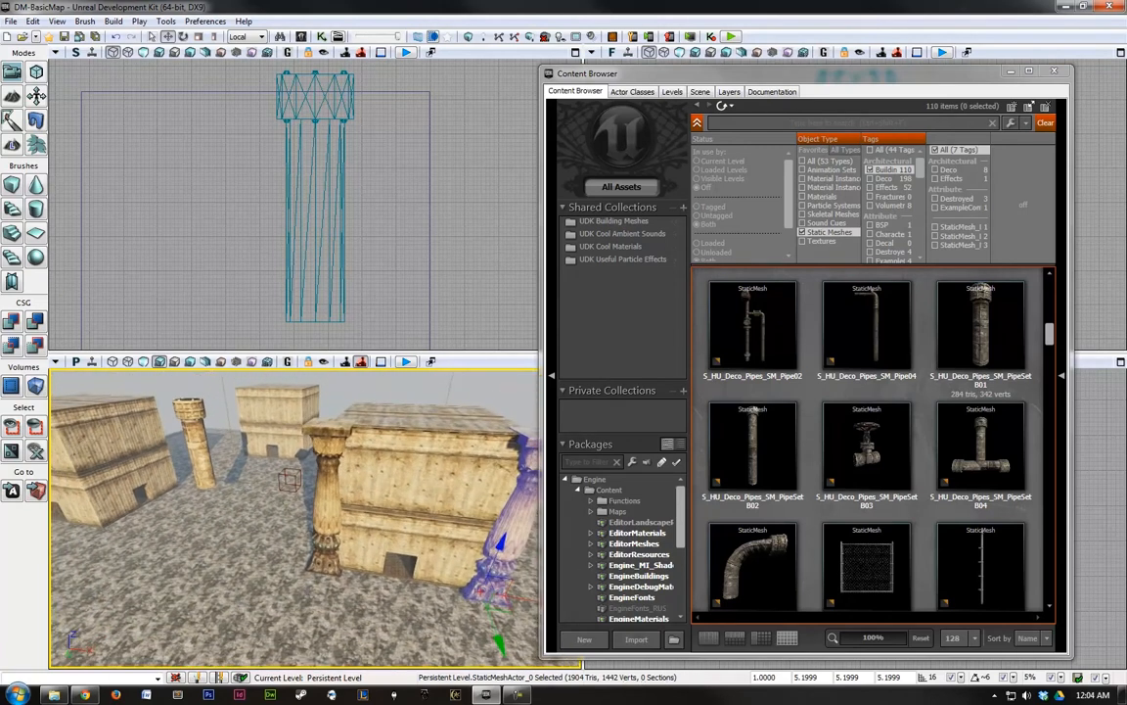
Browse the available building static meshes and examine the level around the placed pillars and pipe.
scroll(983, 288, up, 5)
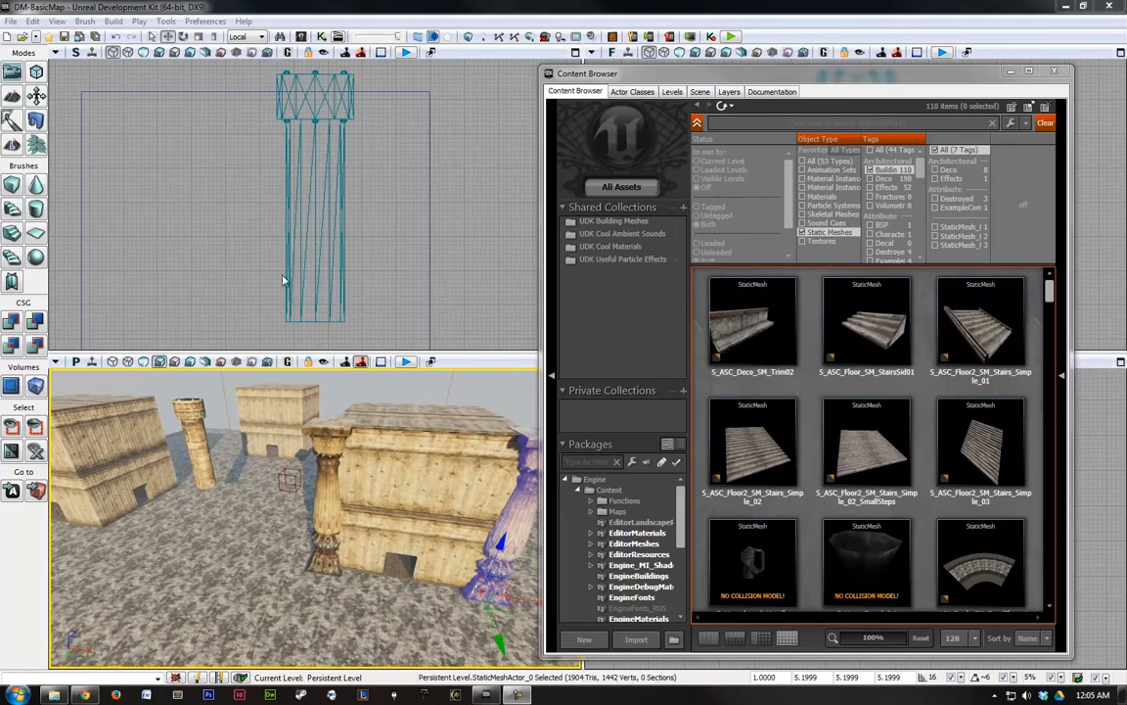
right_drag(402, 508, 430, 500)
right_drag(275, 506, 246, 494)
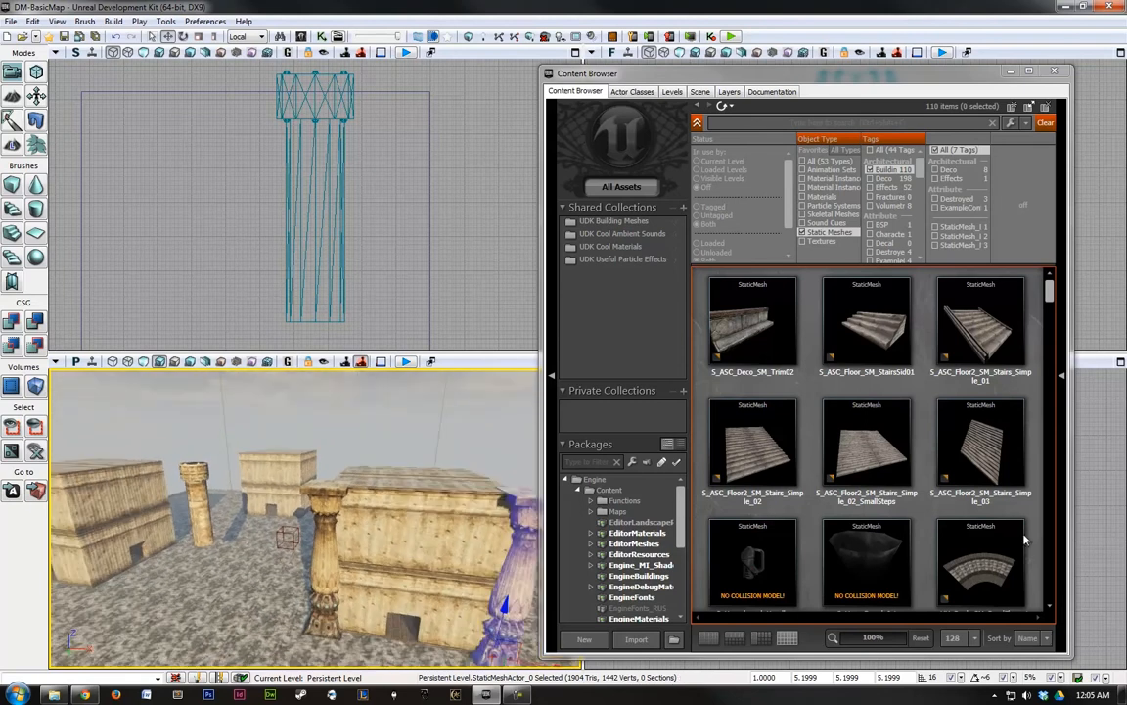
scroll(901, 513, down, 10)
drag(753, 406, 402, 417)
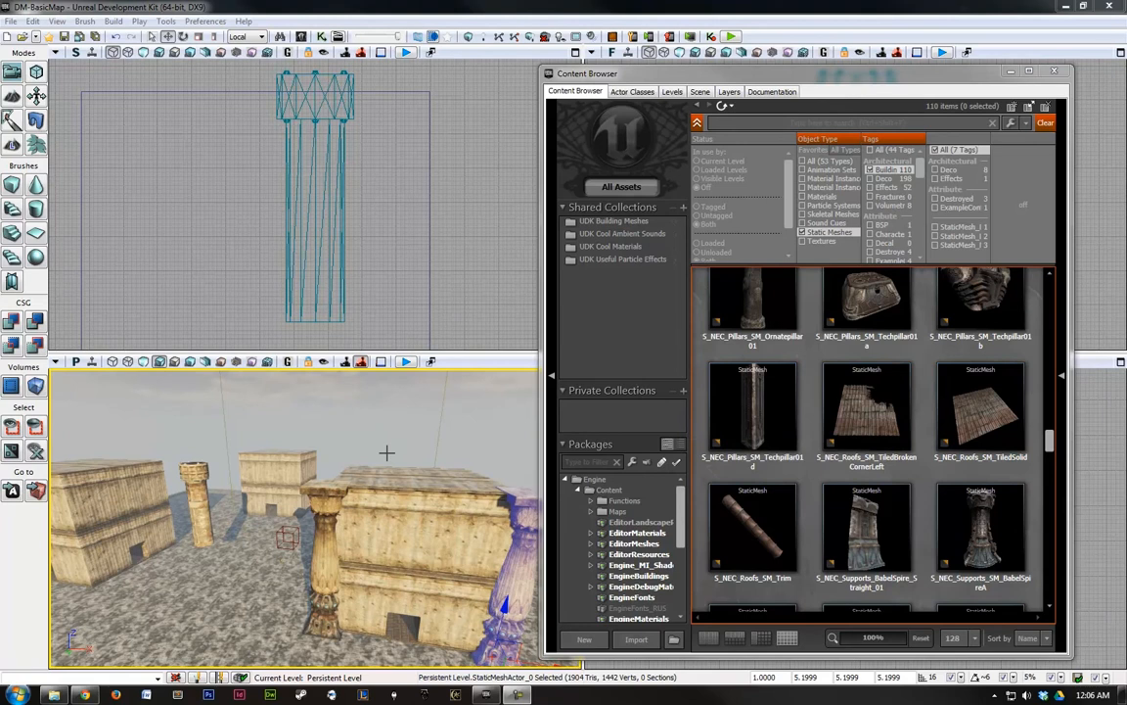
right_drag(376, 451, 329, 352)
key(w)
key(w)
key(s)
key(w)
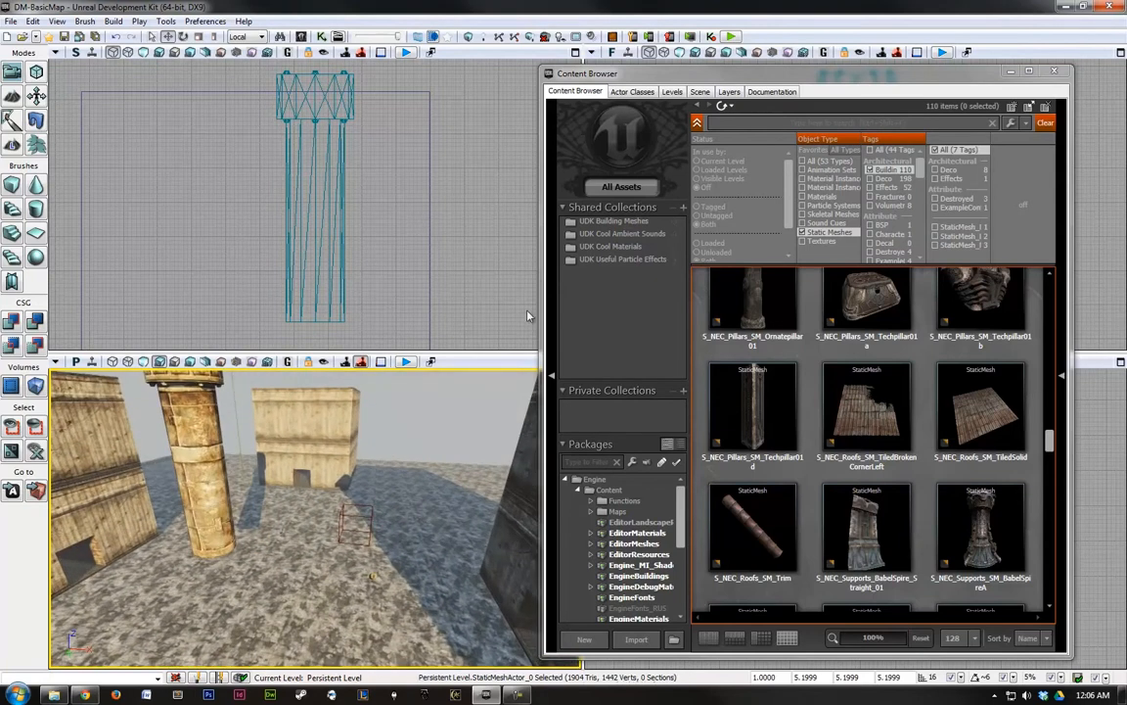
Minimize the Content Browser, focus the views on the dominant directional light, and open its properties in a wider window.
click(1012, 72)
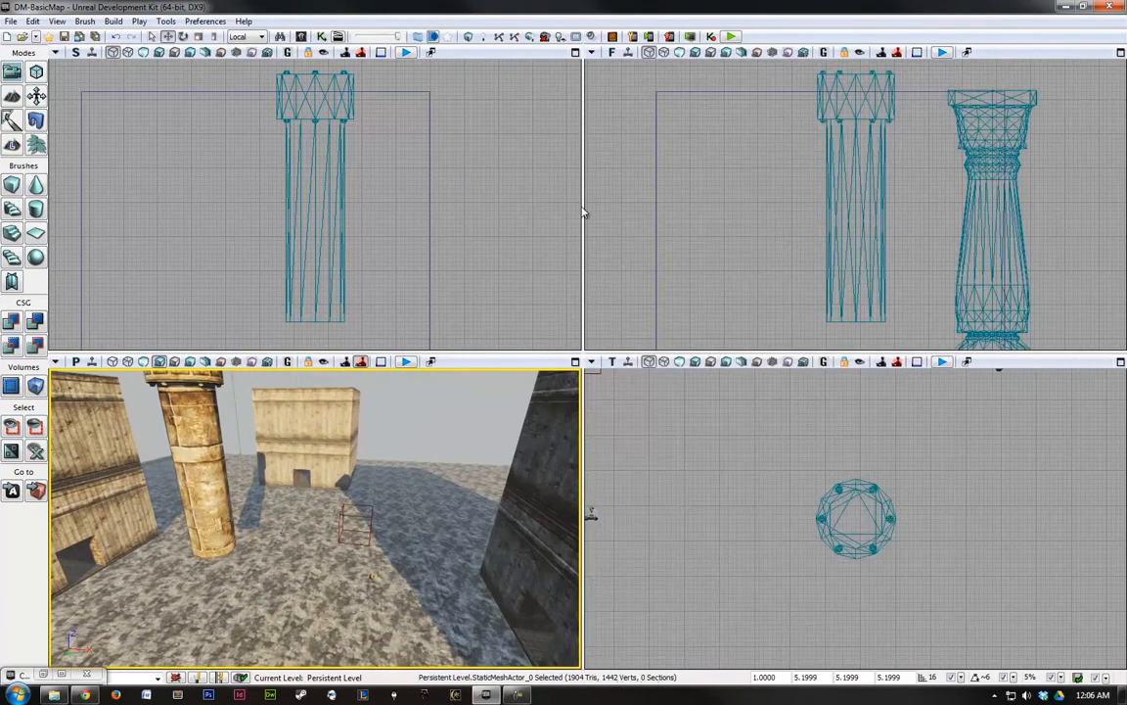
click(680, 494)
scroll(680, 494, down, 5)
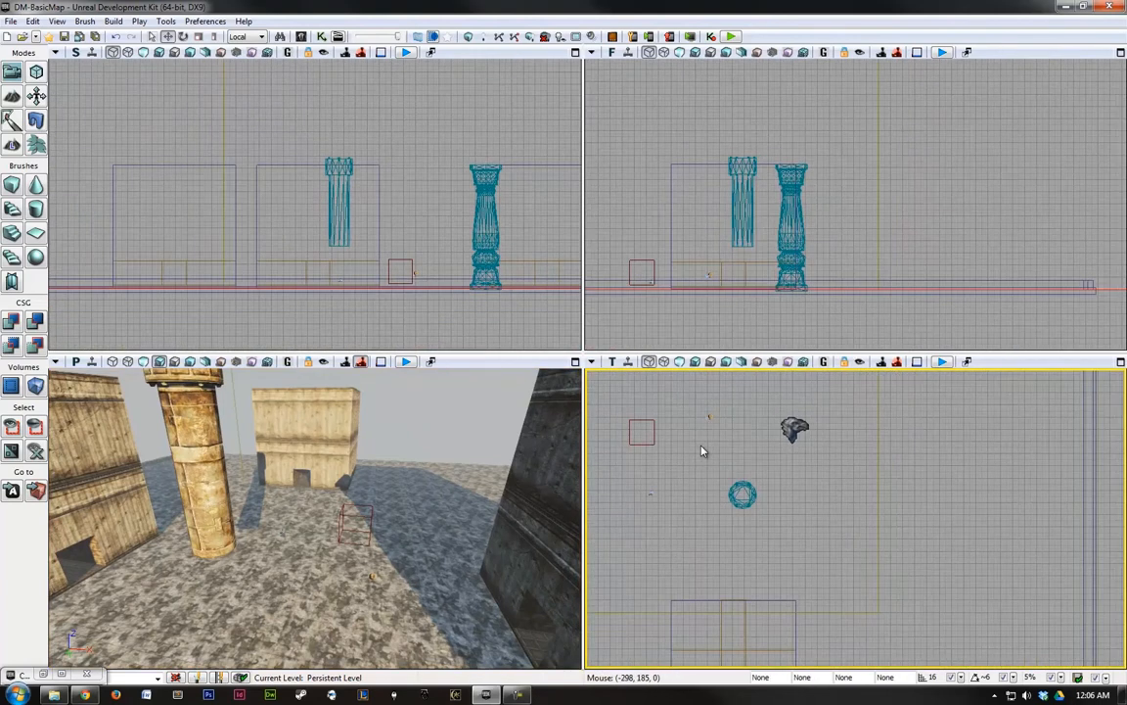
scroll(709, 421, up, 4)
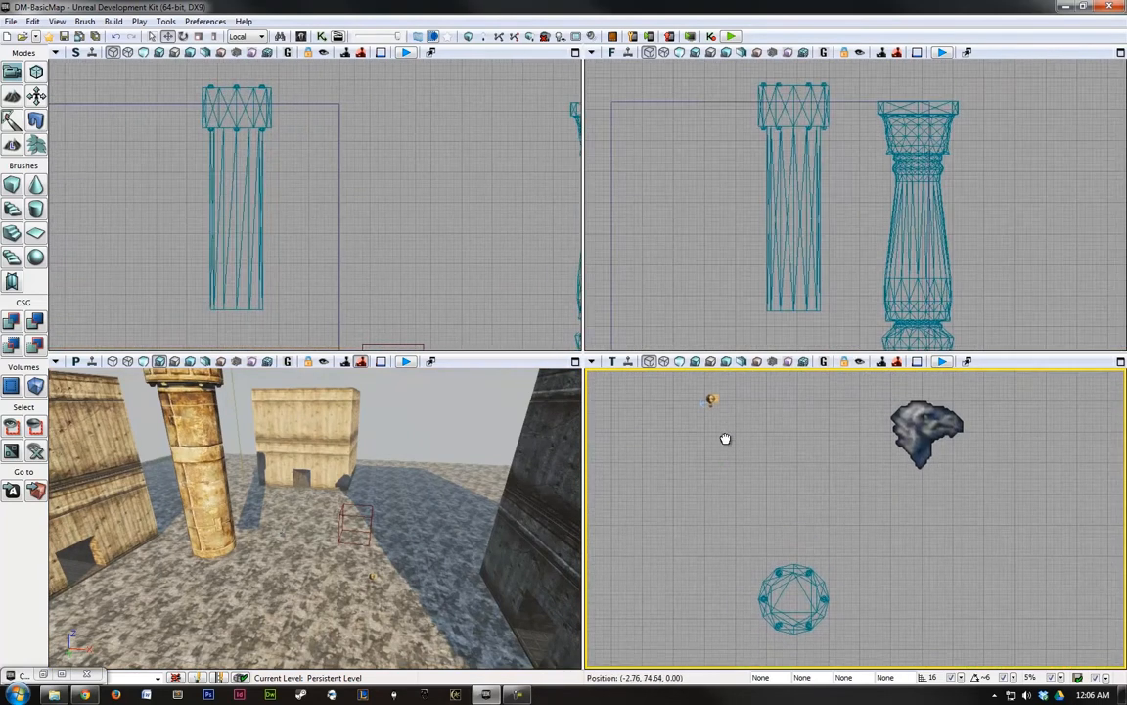
click(712, 409)
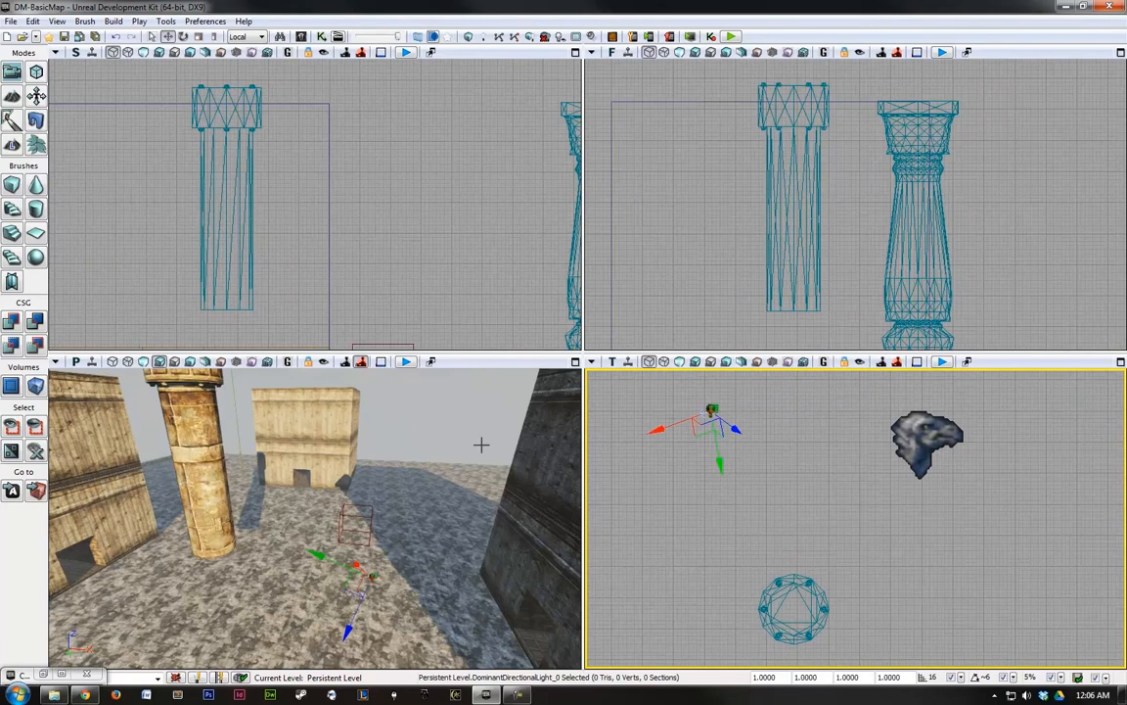
key(Home)
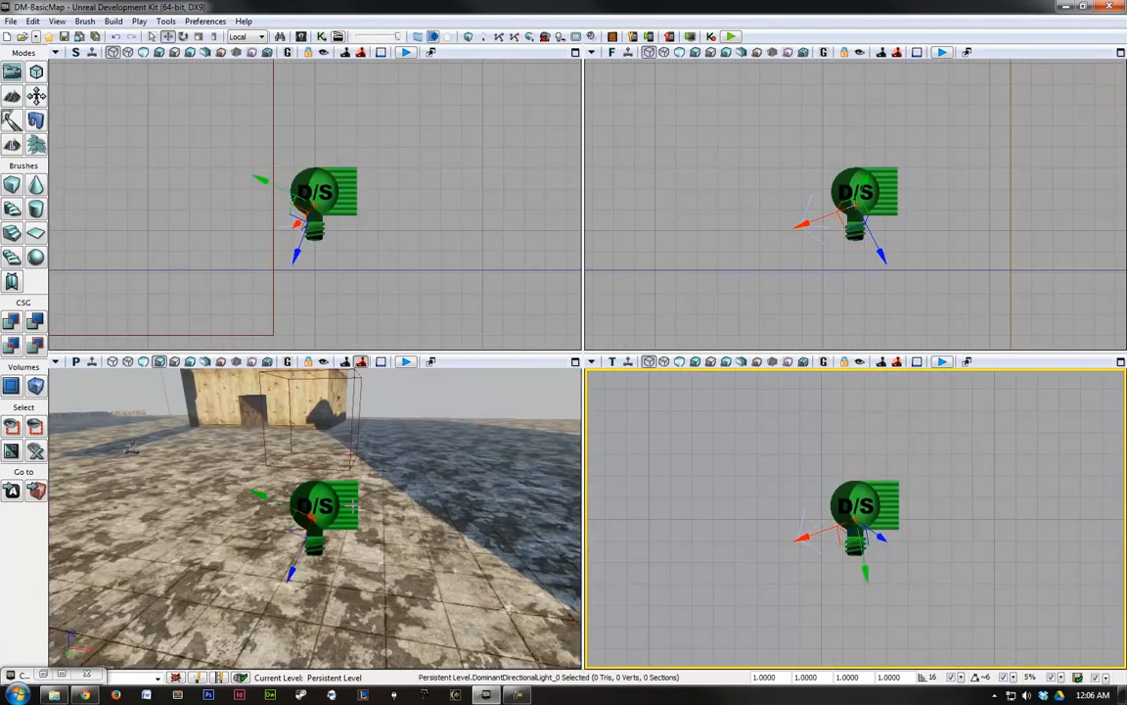
double_click(322, 504)
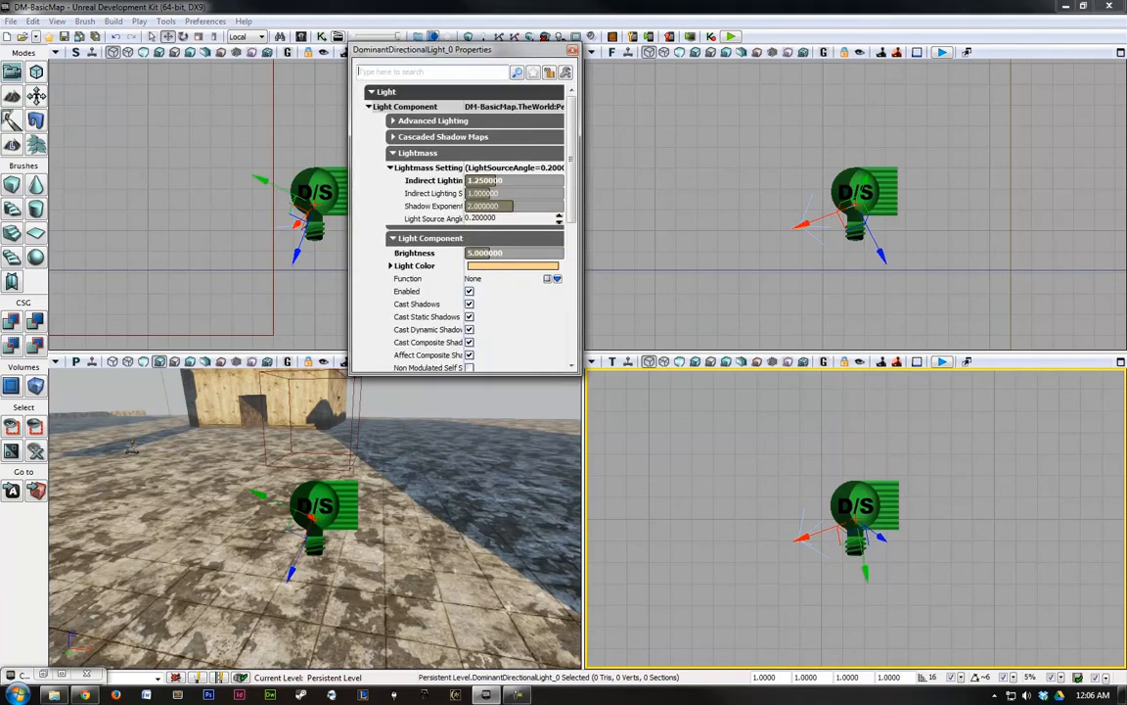
drag(578, 374, 739, 377)
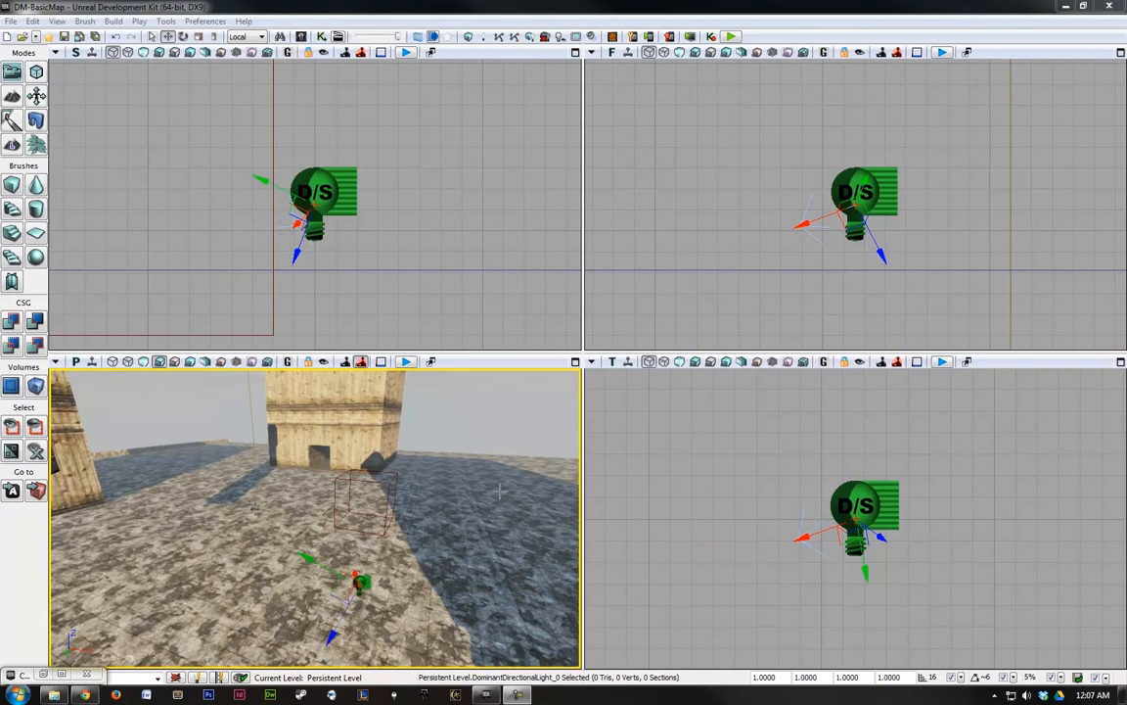
Add a point light on the open floor between the buildings and inspect its properties.
right_click(216, 495)
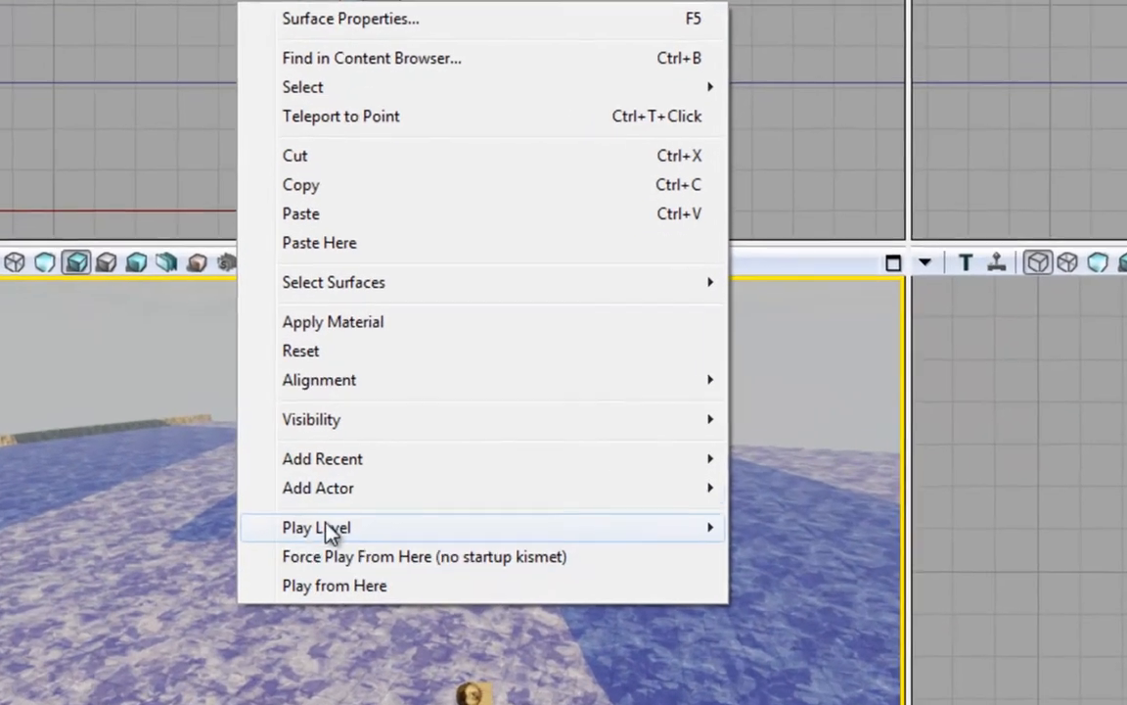
mouse_move(359, 495)
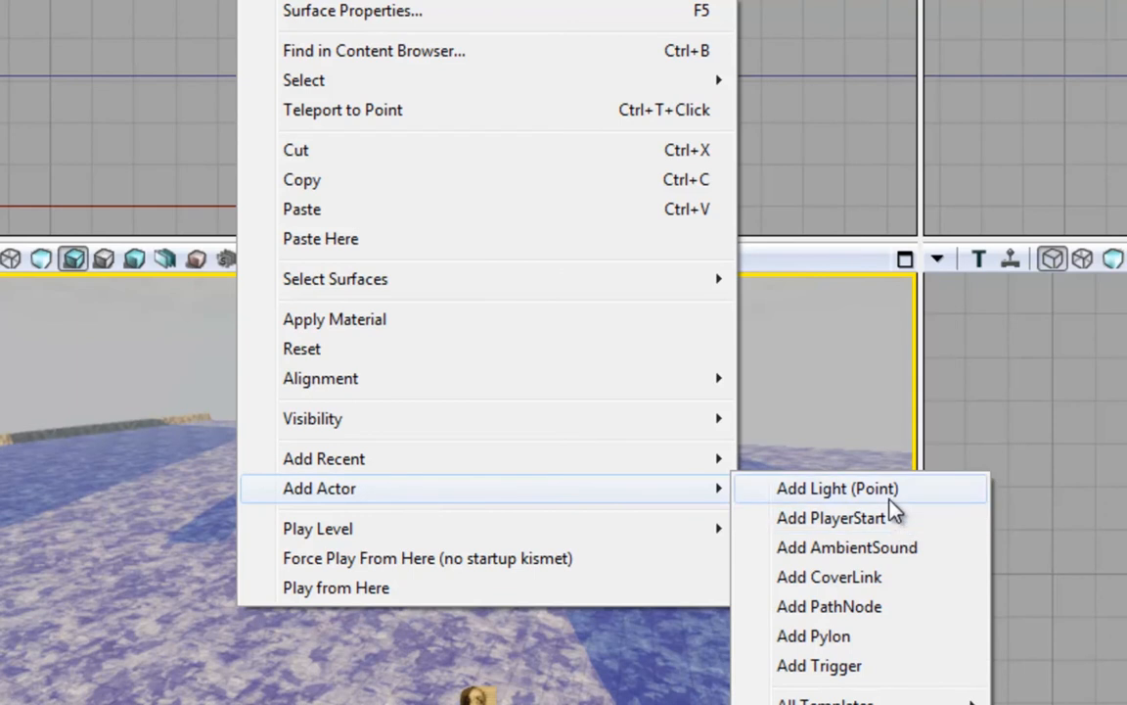
click(839, 490)
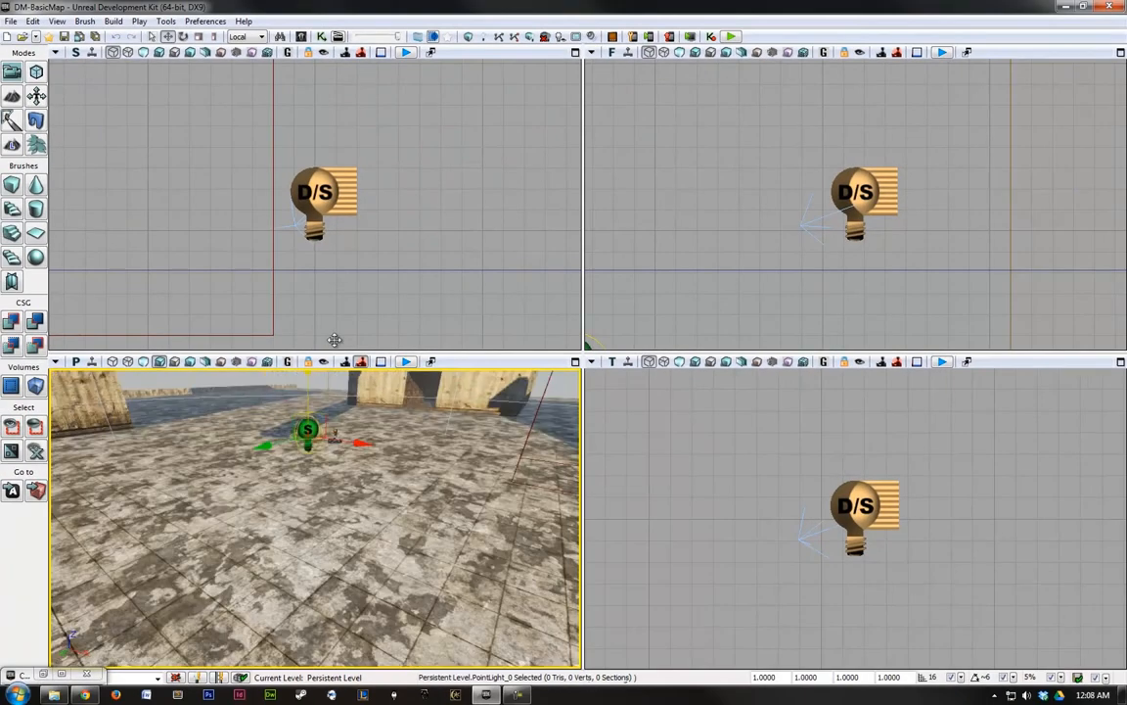
drag(335, 340, 509, 335)
key(F4)
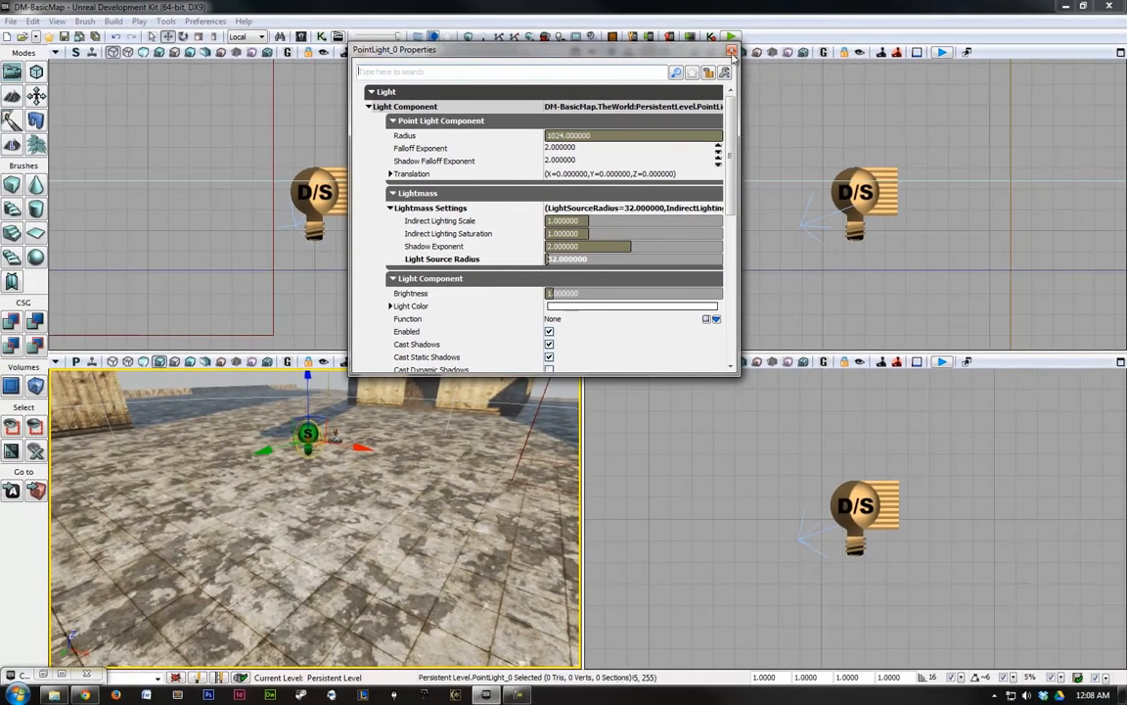
click(732, 49)
Move the point light across the floor and into the interior passage of the building.
right_drag(396, 483, 468, 472)
drag(255, 554, 362, 457)
drag(437, 452, 388, 453)
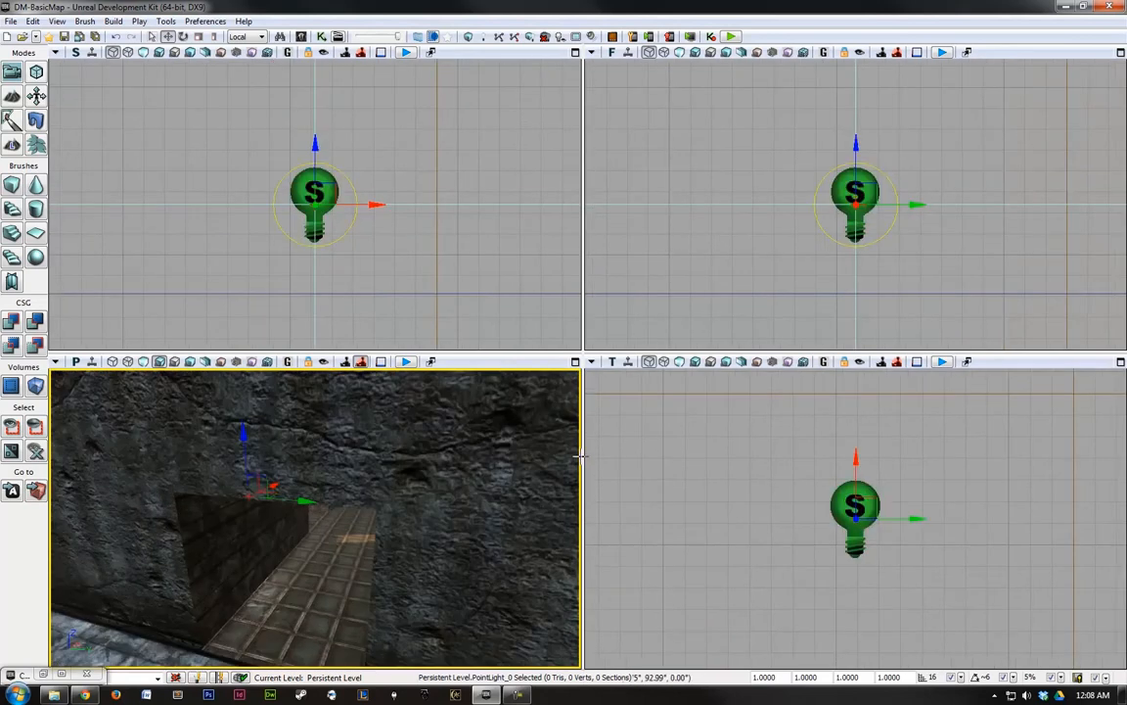
drag(176, 548, 166, 511)
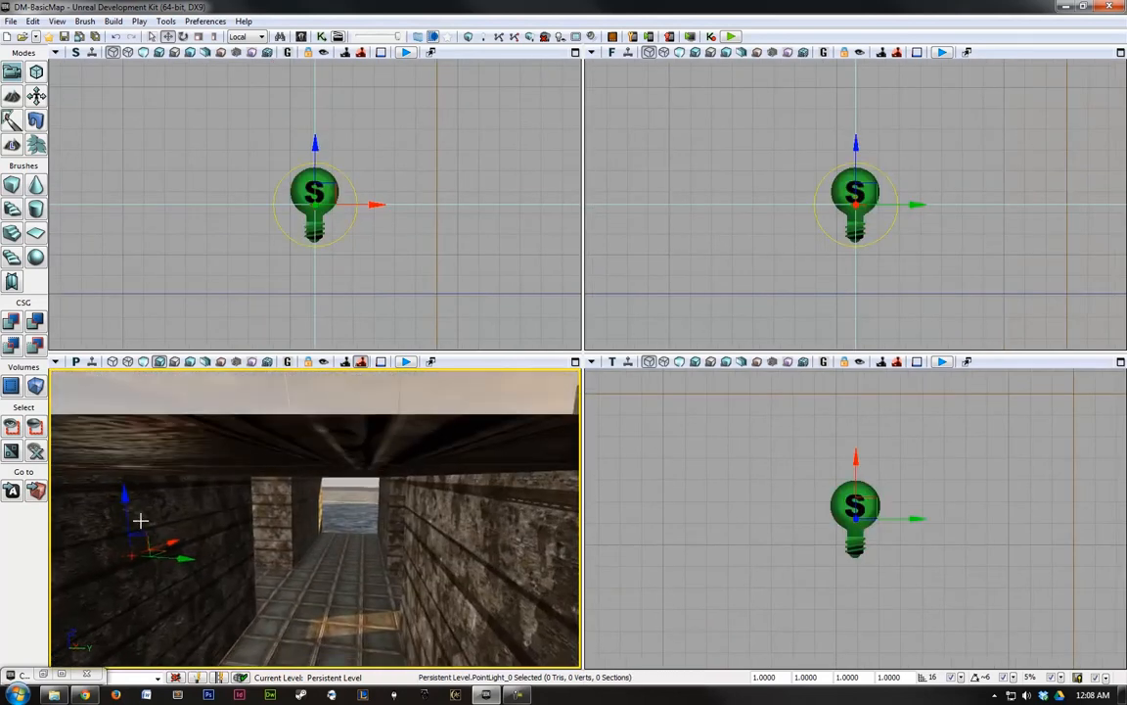
drag(183, 562, 378, 578)
right_drag(410, 534, 192, 499)
drag(156, 504, 316, 519)
Center the point light where the building's passages cross and fine-tune its height.
scroll(832, 489, down, 12)
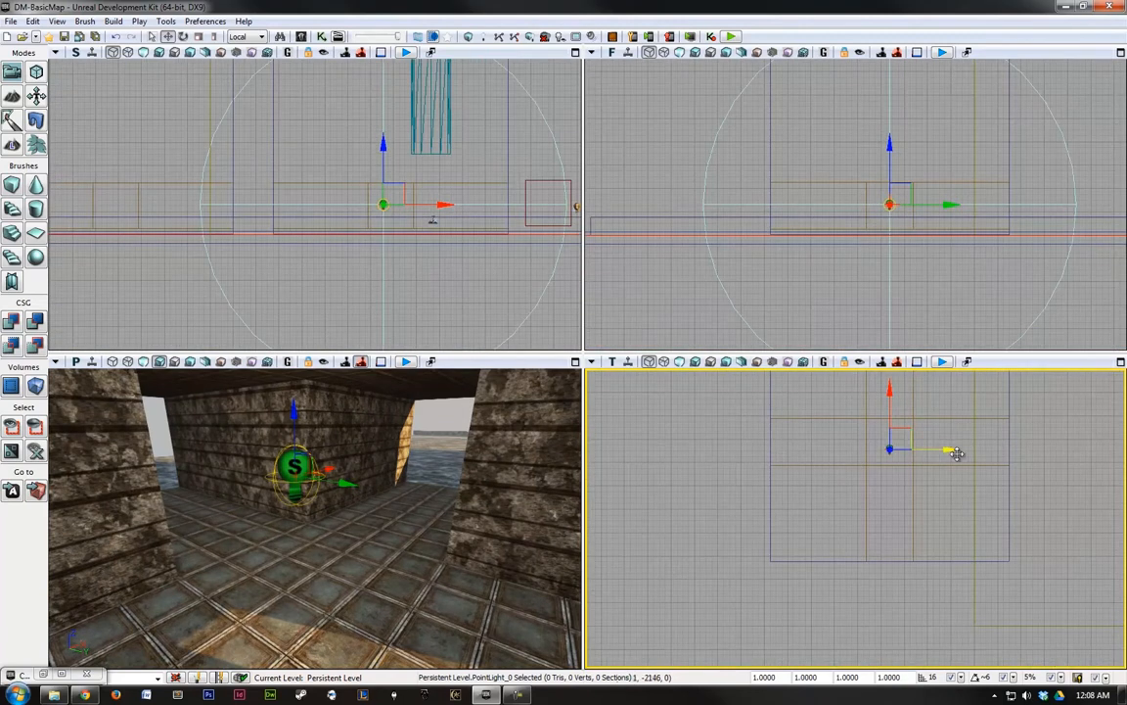
scroll(958, 445, up, 2)
right_drag(993, 442, 959, 497)
drag(818, 441, 818, 421)
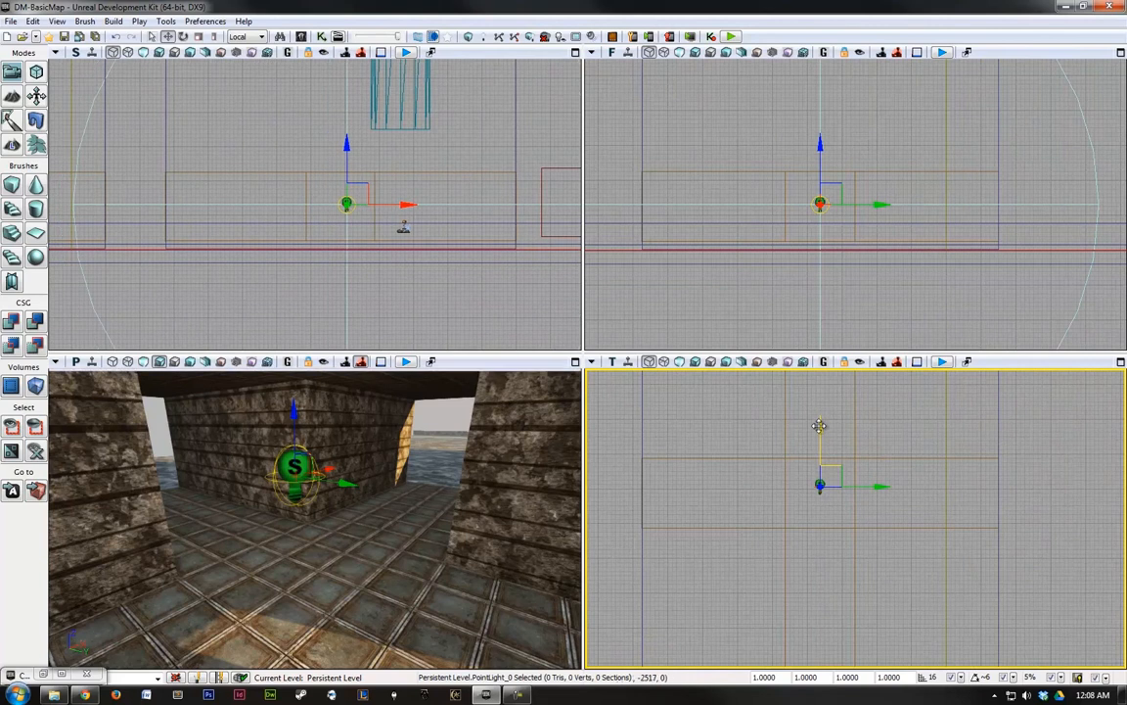
right_drag(431, 453, 237, 440)
drag(380, 424, 440, 394)
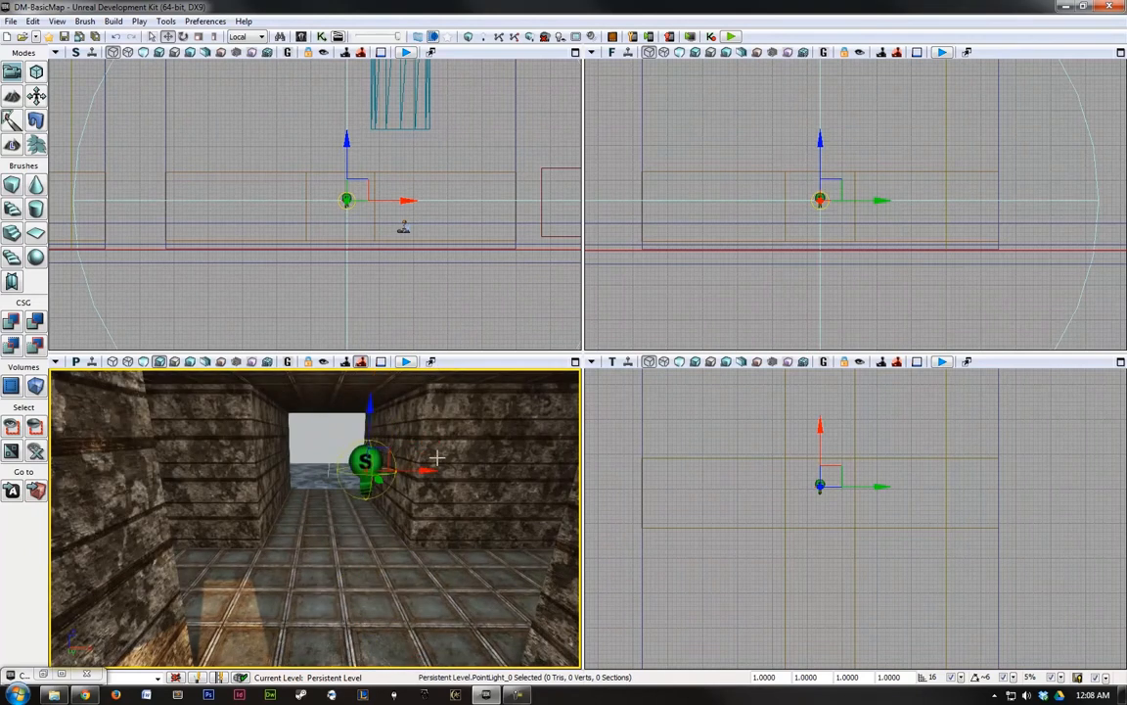
drag(425, 473, 416, 474)
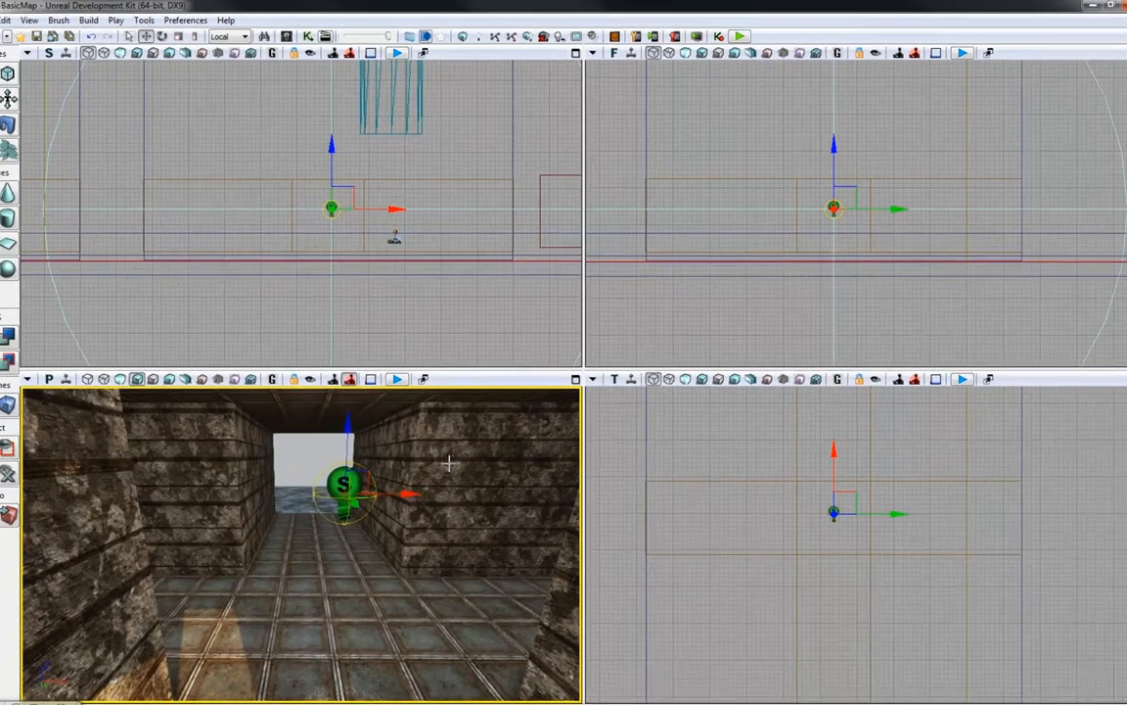
Open the properties of the point light inside the building.
key(F4)
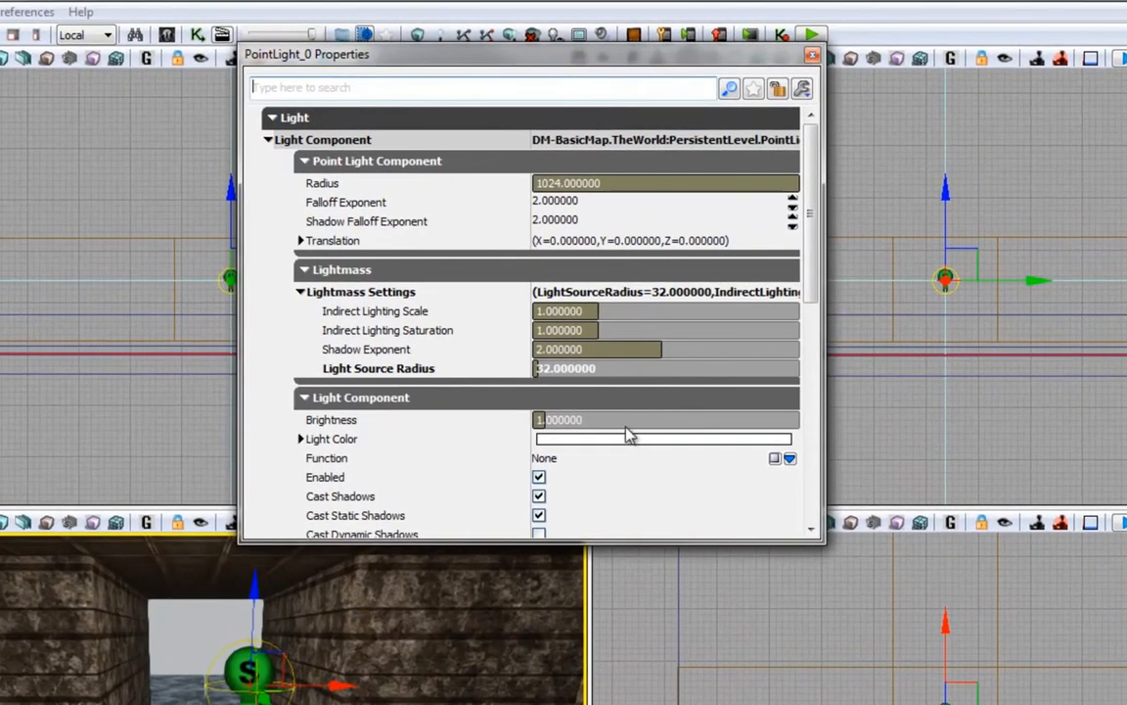
click(565, 440)
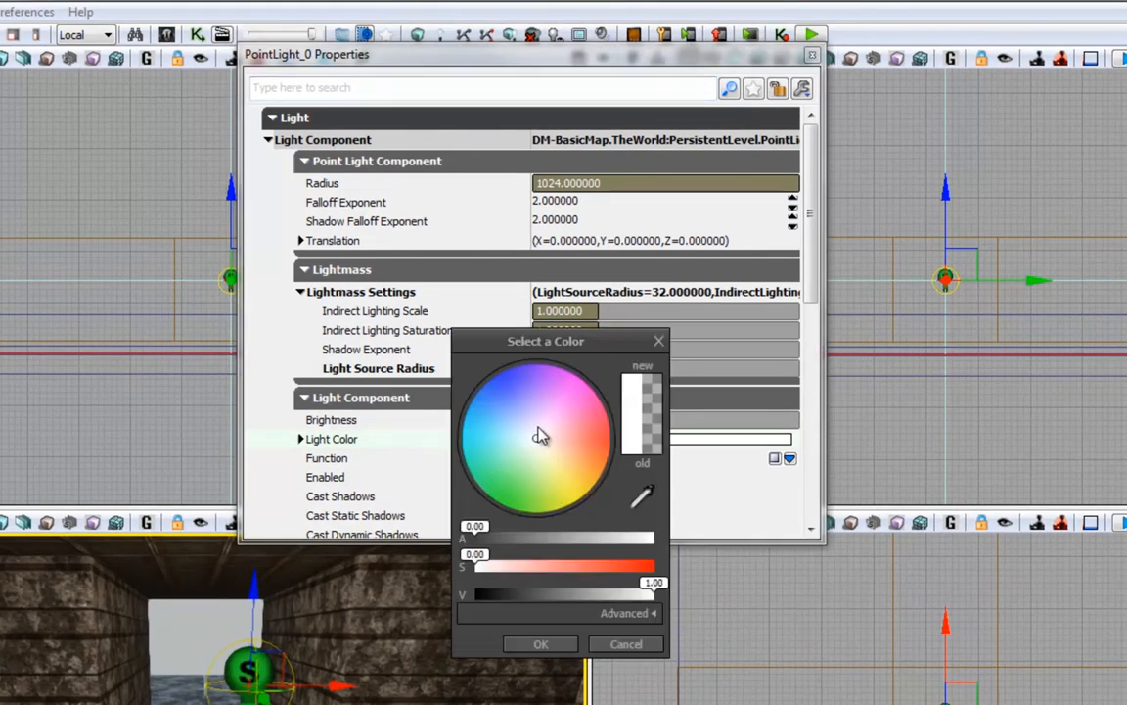
click(508, 411)
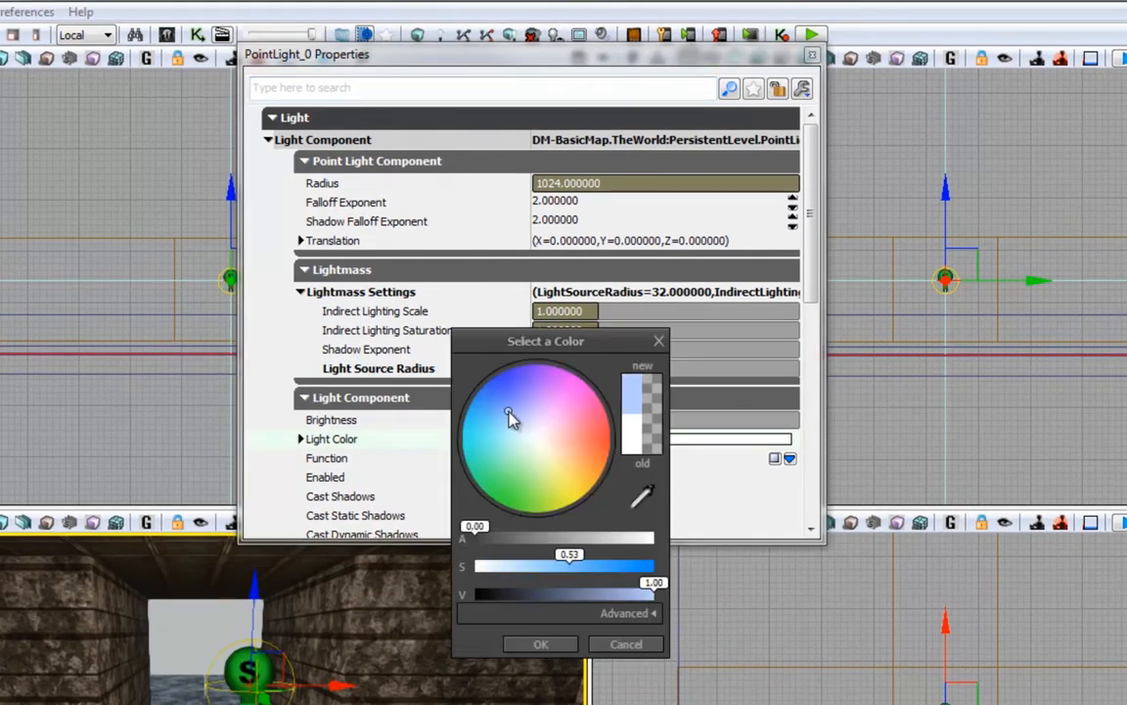
mouse_move(510, 412)
mouse_down()
mouse_move(497, 421)
mouse_move(472, 408)
mouse_up()
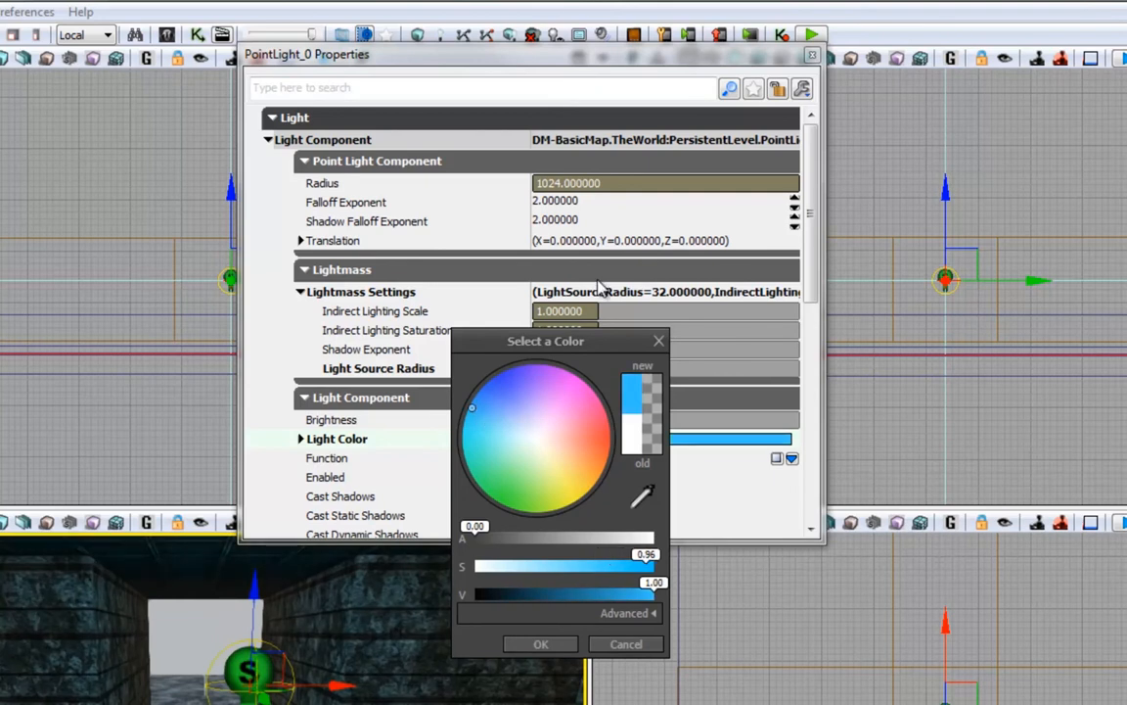
click(660, 343)
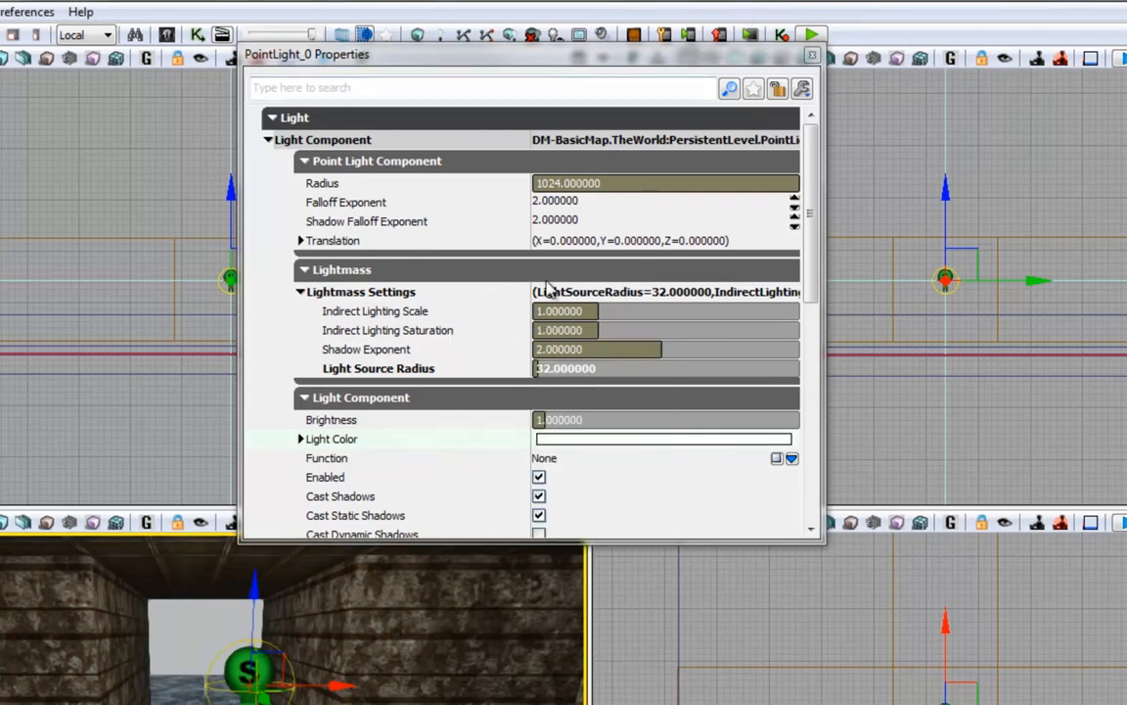
Set the point light's Light Color to a light blue with saturation about 0.82 and close its properties.
click(564, 441)
drag(564, 444, 486, 413)
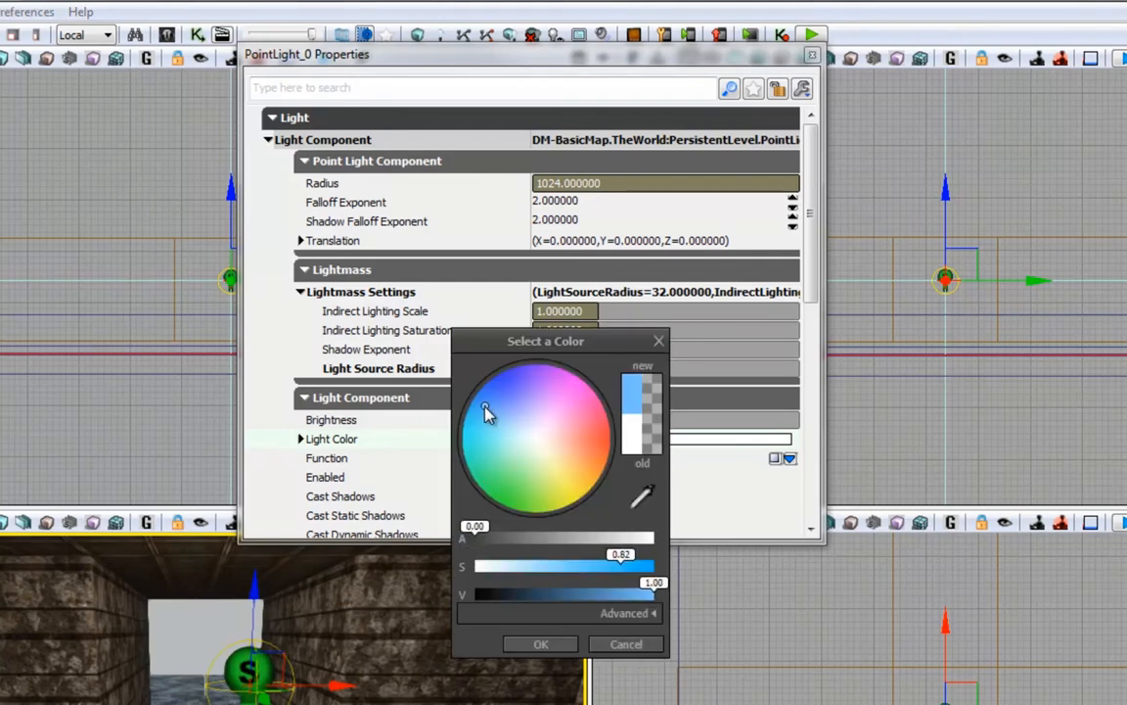
click(543, 644)
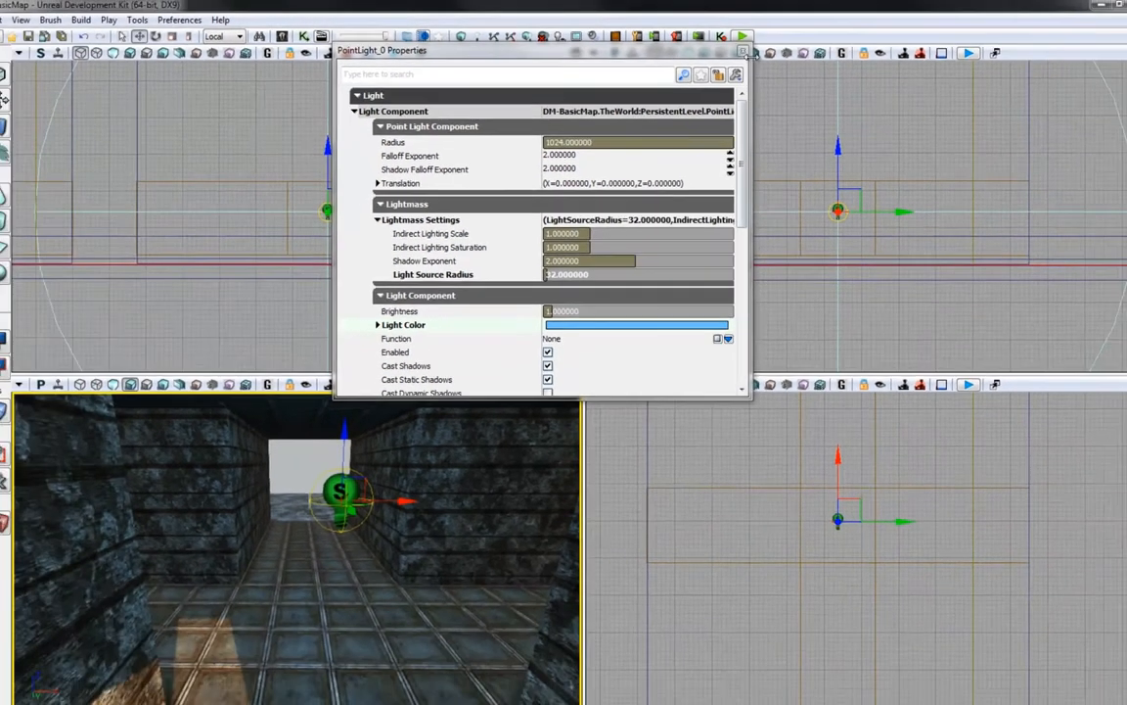
click(811, 56)
right_drag(365, 461, 447, 470)
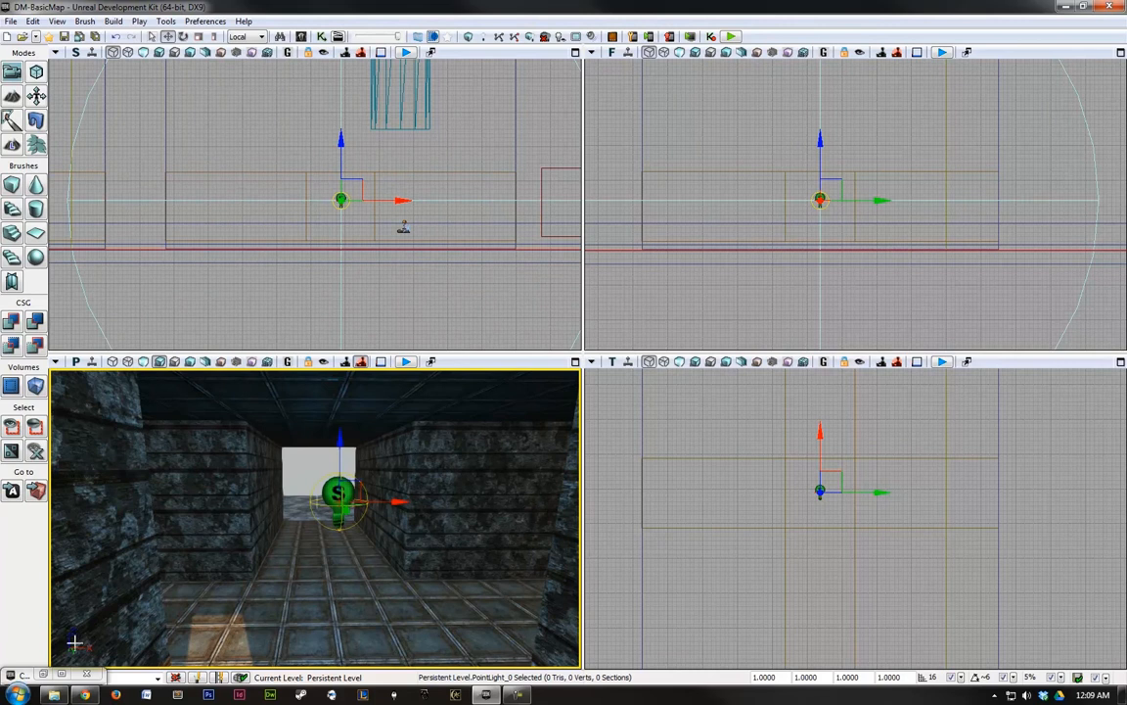
Filter the Content Browser's static meshes to only the Deco tag and select S_HU_Deco_SM_LightConcave.
click(62, 674)
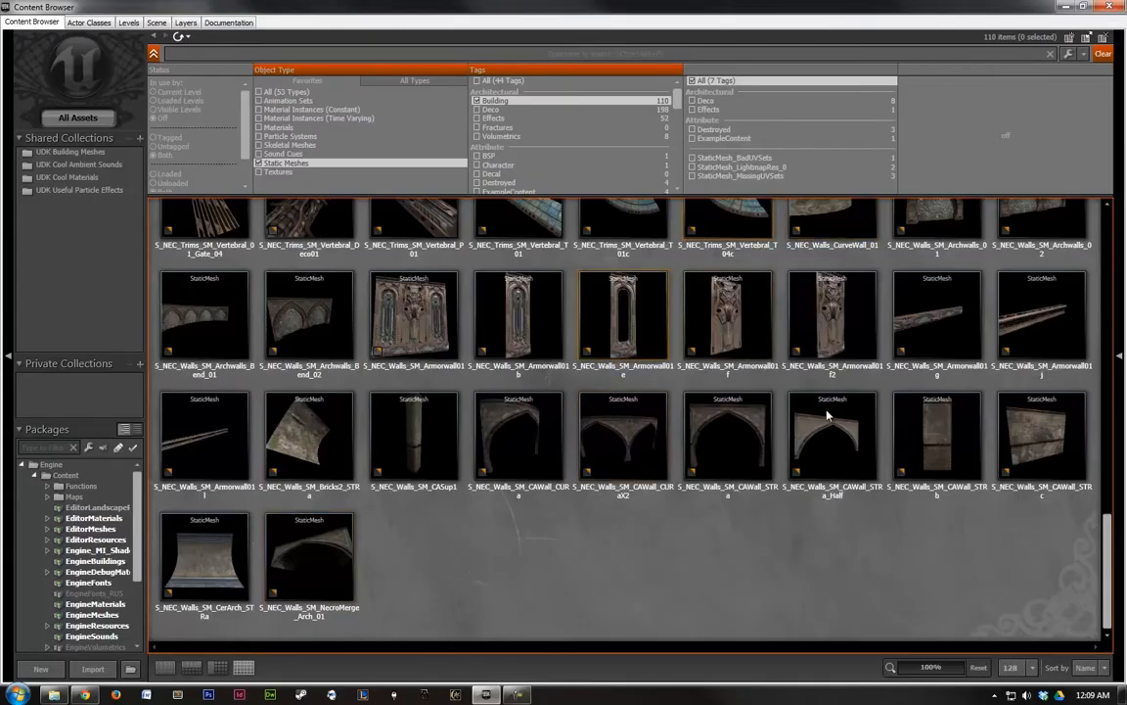
click(493, 109)
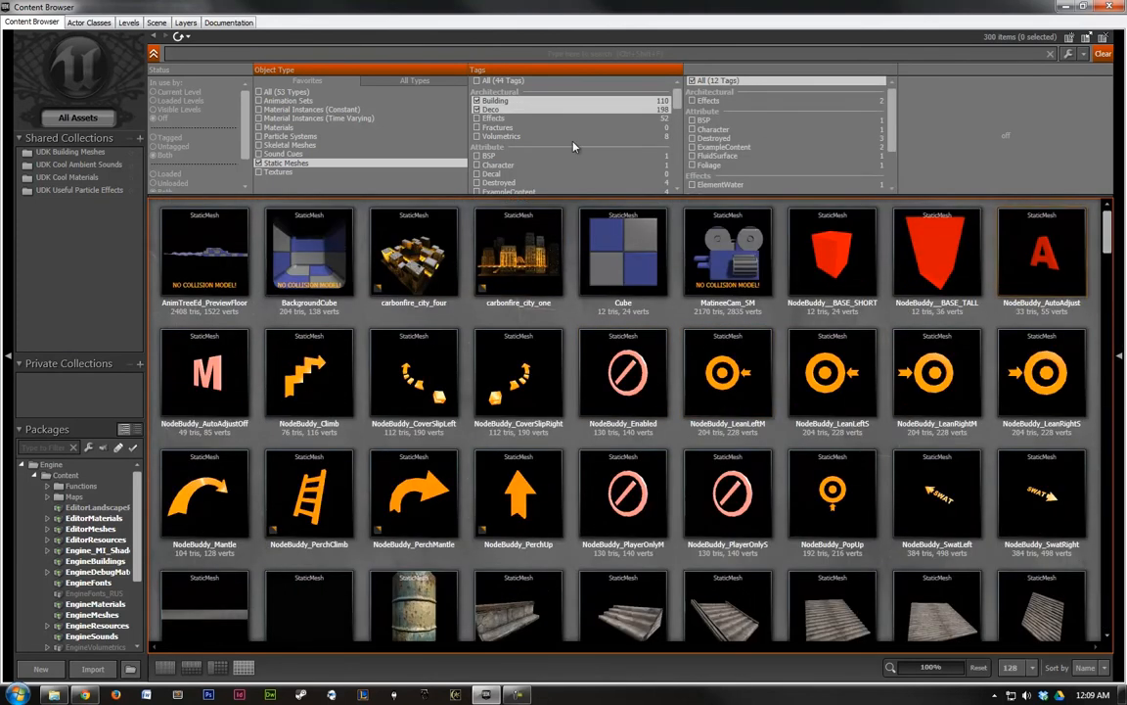
click(489, 102)
drag(1111, 245, 1111, 300)
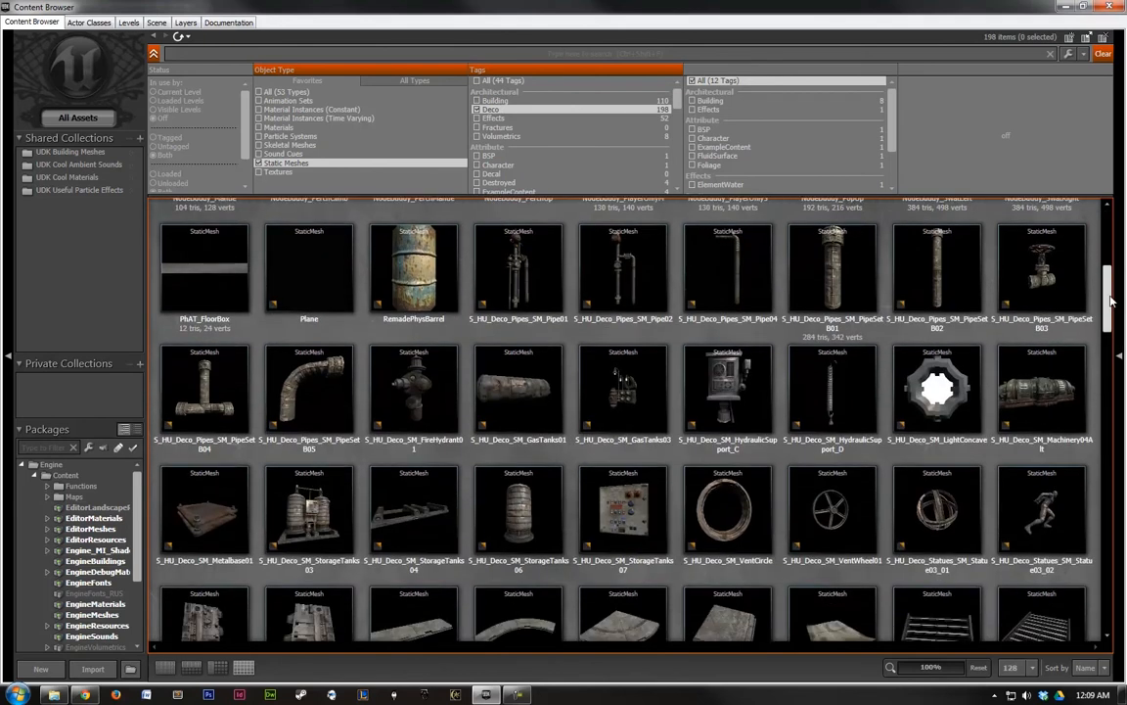
click(935, 393)
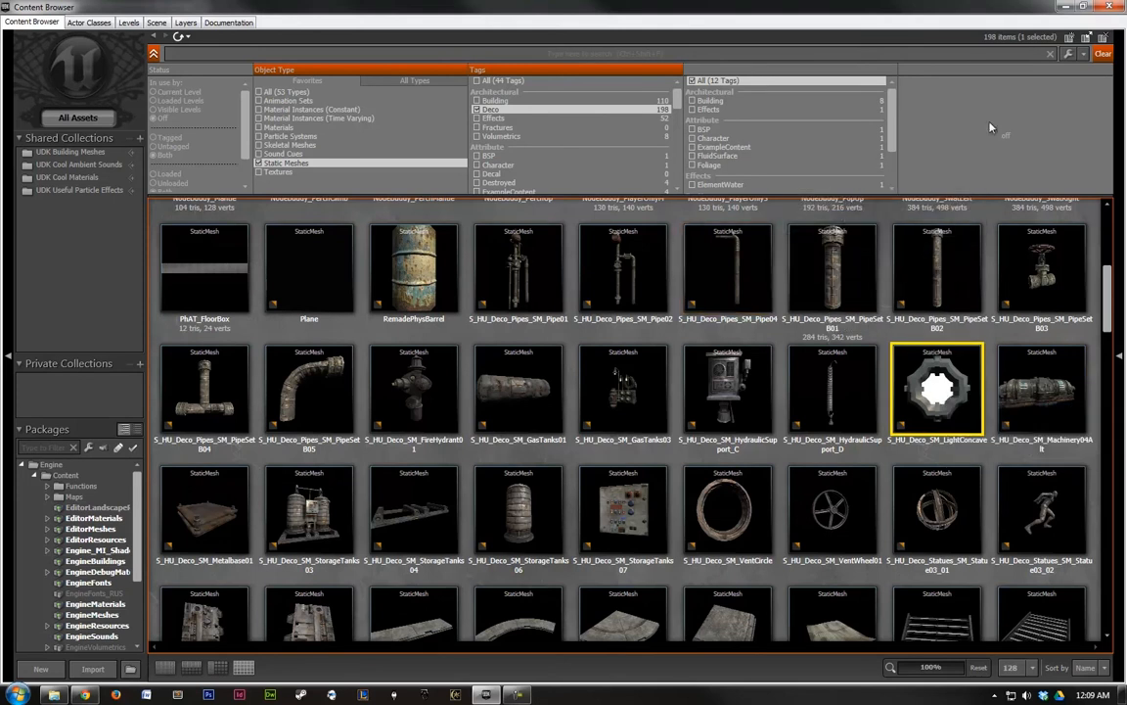
Place the S_HU_Deco_SM_LightConcave mesh in the building's interior passage and put the Content Browser away.
click(1071, 7)
drag(1051, 286, 1052, 351)
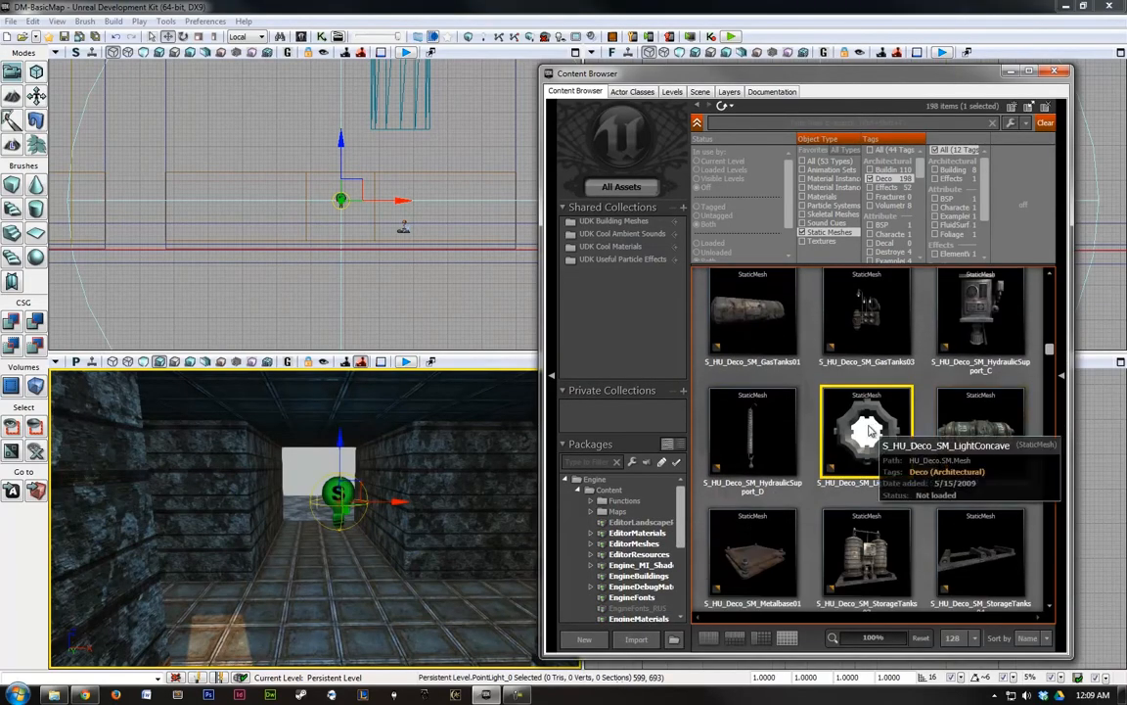
drag(465, 570, 443, 504)
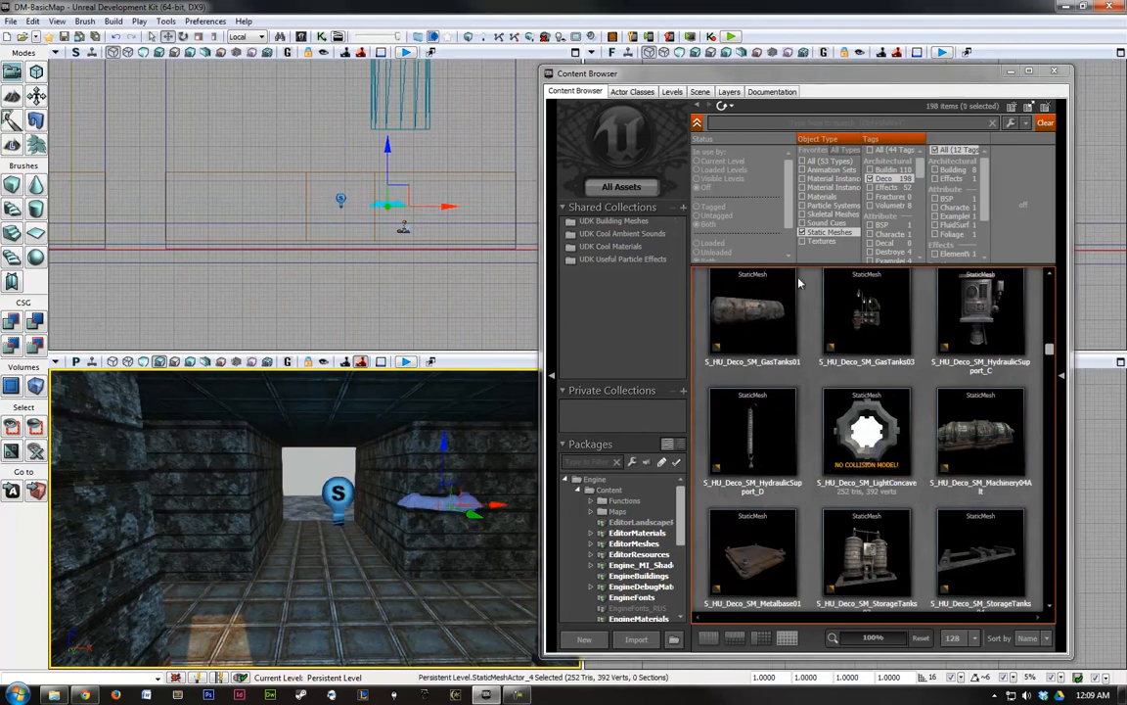
click(1011, 72)
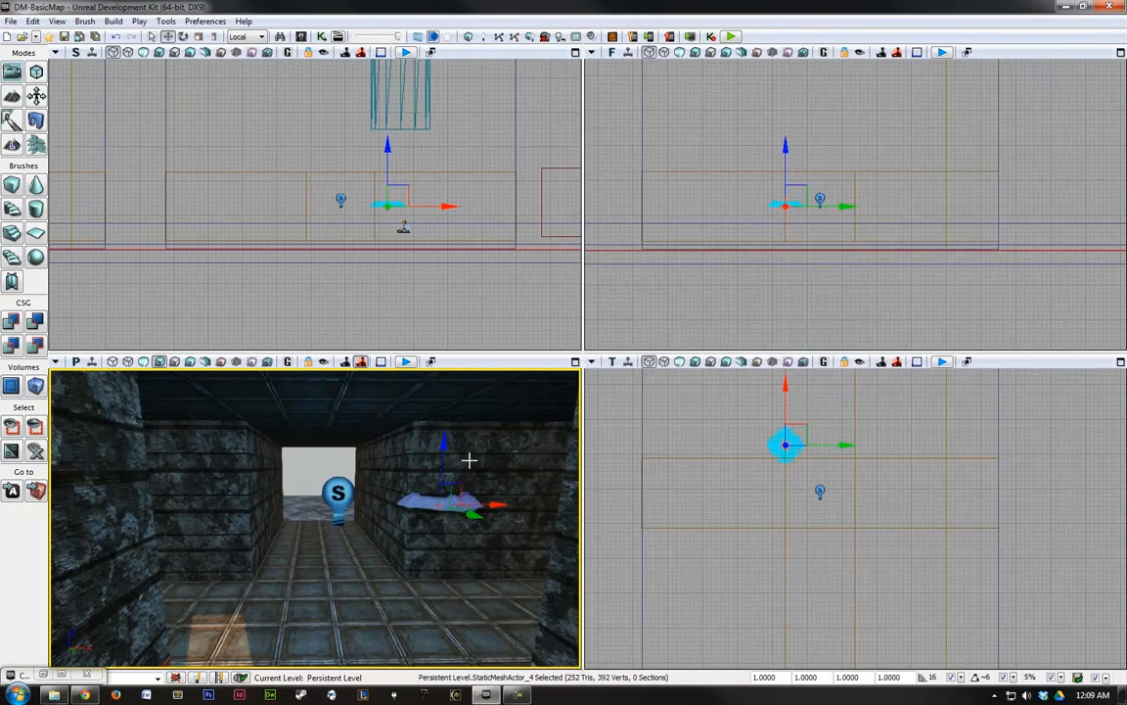
Lower the light fixture mesh onto the floor at the passage crossing and align it with the point light directly above.
drag(443, 442, 439, 523)
drag(488, 571, 401, 573)
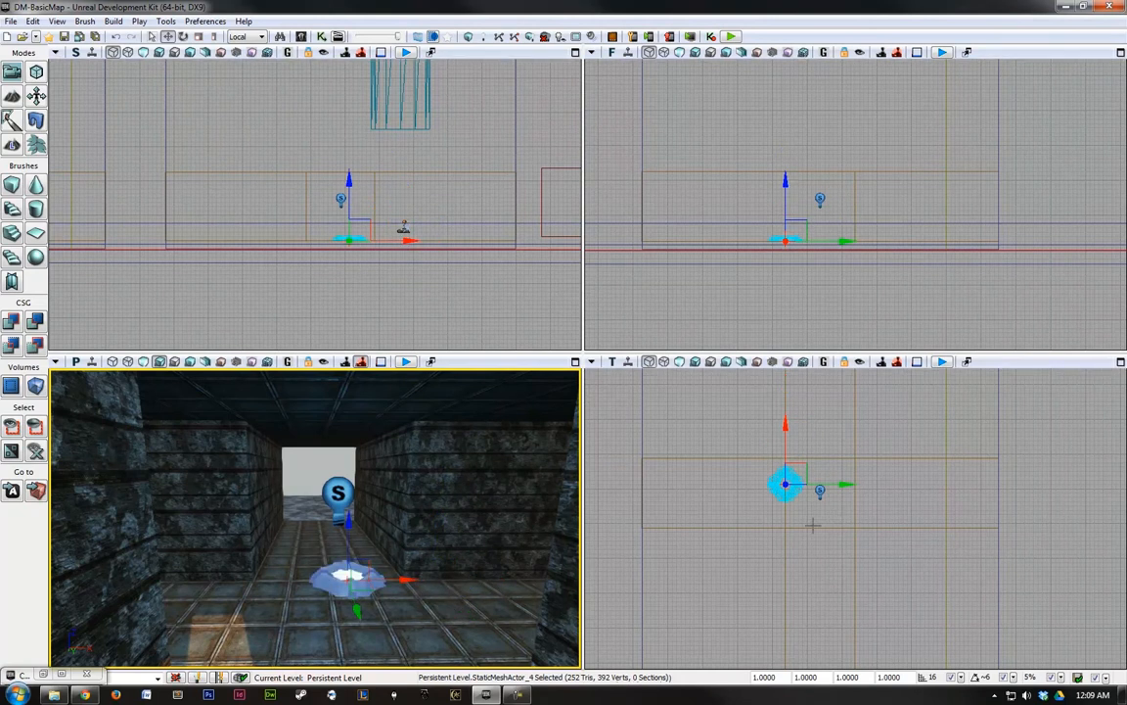
drag(845, 485, 881, 486)
drag(818, 427, 822, 433)
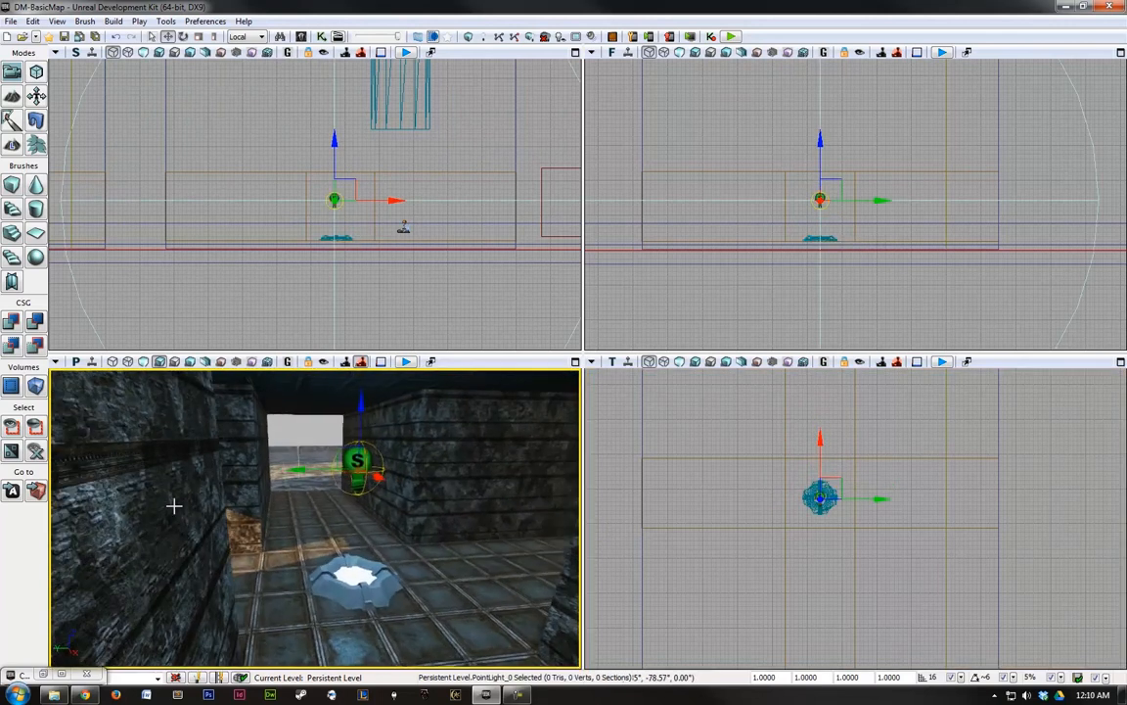
right_drag(173, 506, 174, 506)
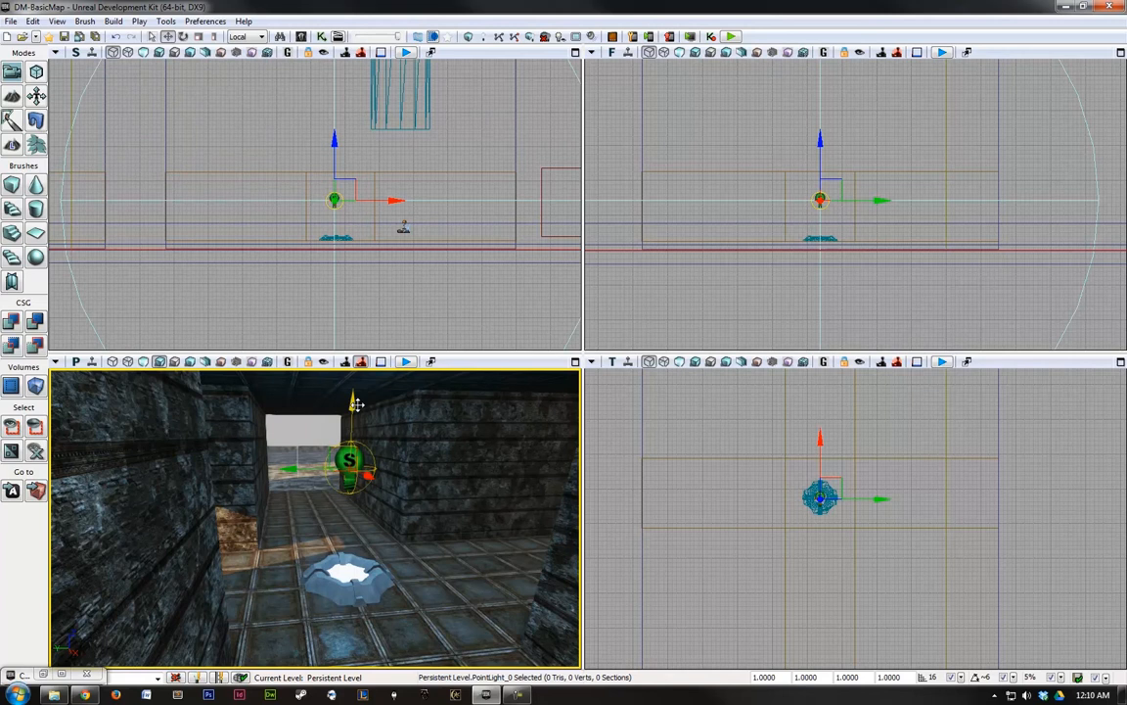
Rebuild the level's lighting with the blue point light and dismiss the Map Check report.
click(485, 37)
click(484, 521)
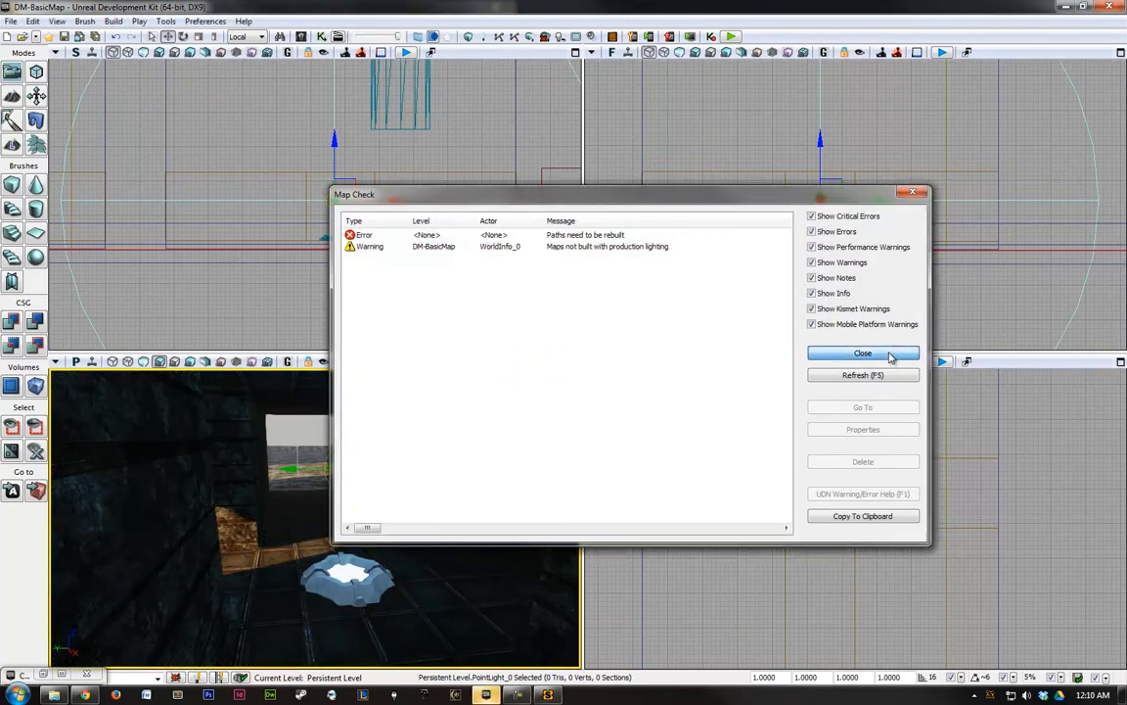
click(890, 356)
Set the interior point light's Brightness to about 4.89 and its Radius to about 398.
right_drag(460, 411, 410, 522)
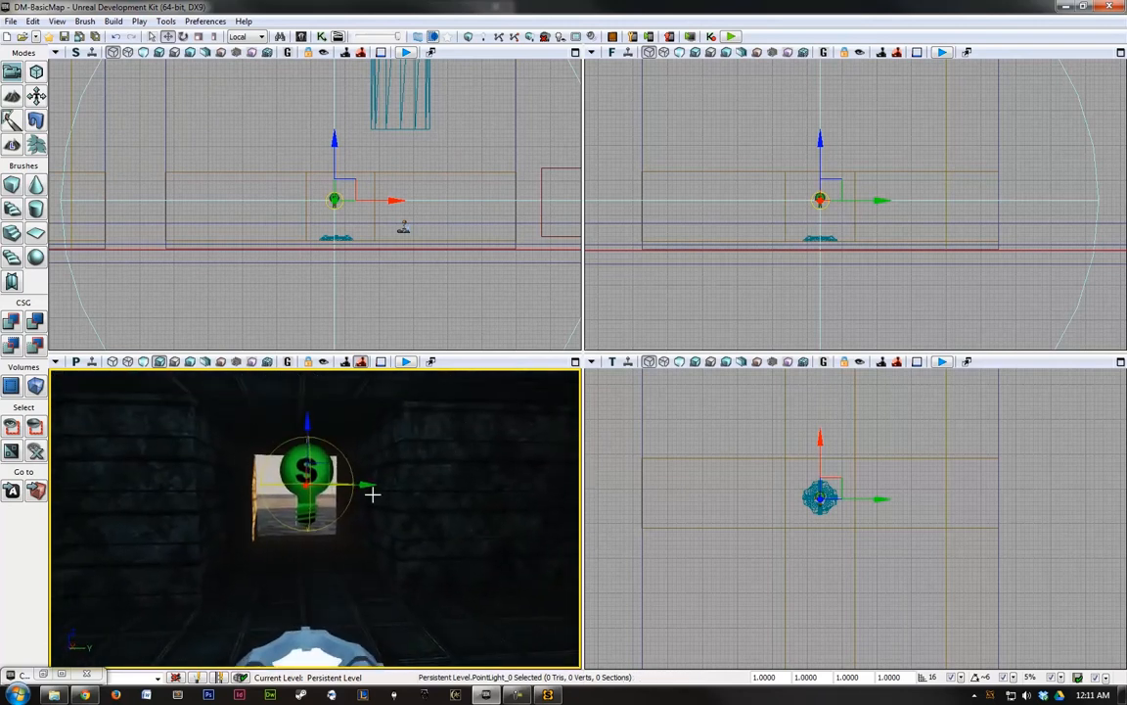
double_click(317, 463)
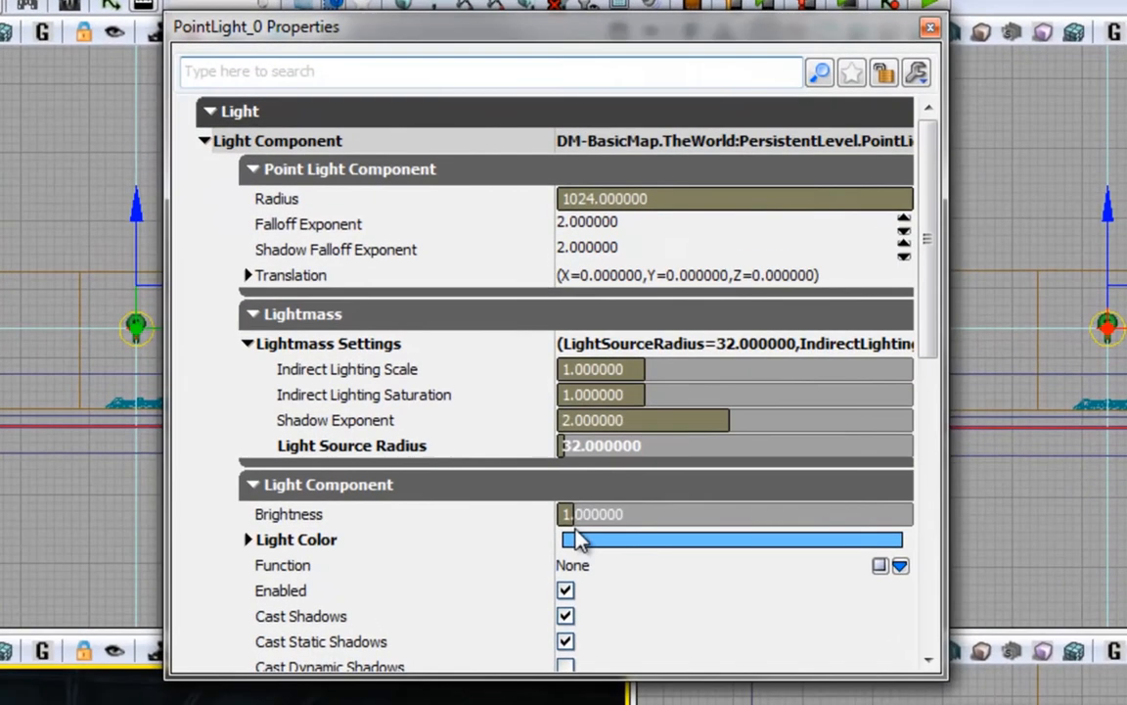
mouse_move(576, 516)
mouse_down()
mouse_move(597, 512)
mouse_move(569, 513)
mouse_up()
drag(568, 199, 689, 201)
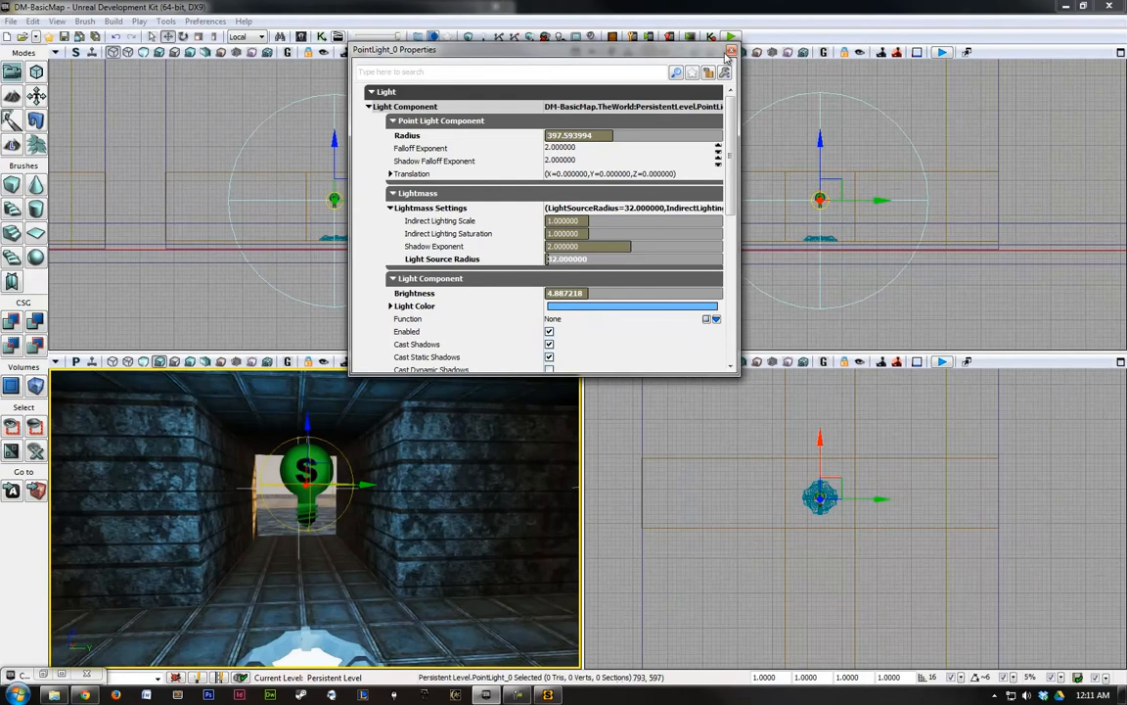
click(730, 51)
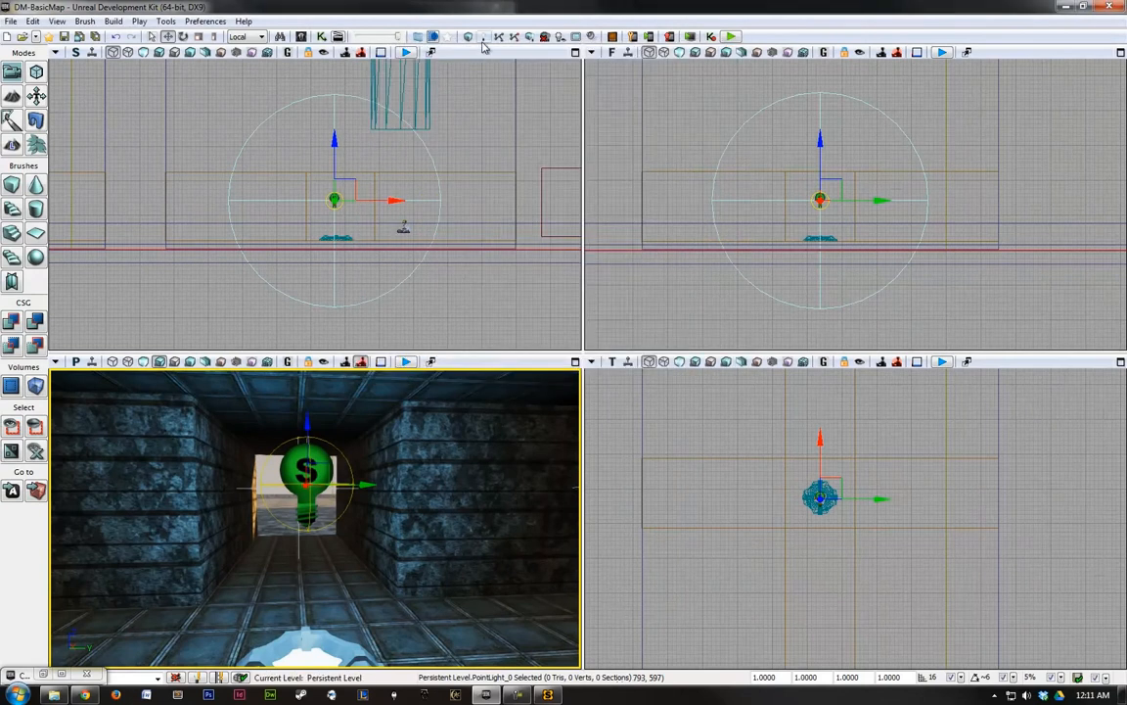
Rebuild the lighting with the brighter, smaller-radius point light and dismiss the Map Check report.
click(433, 37)
click(496, 522)
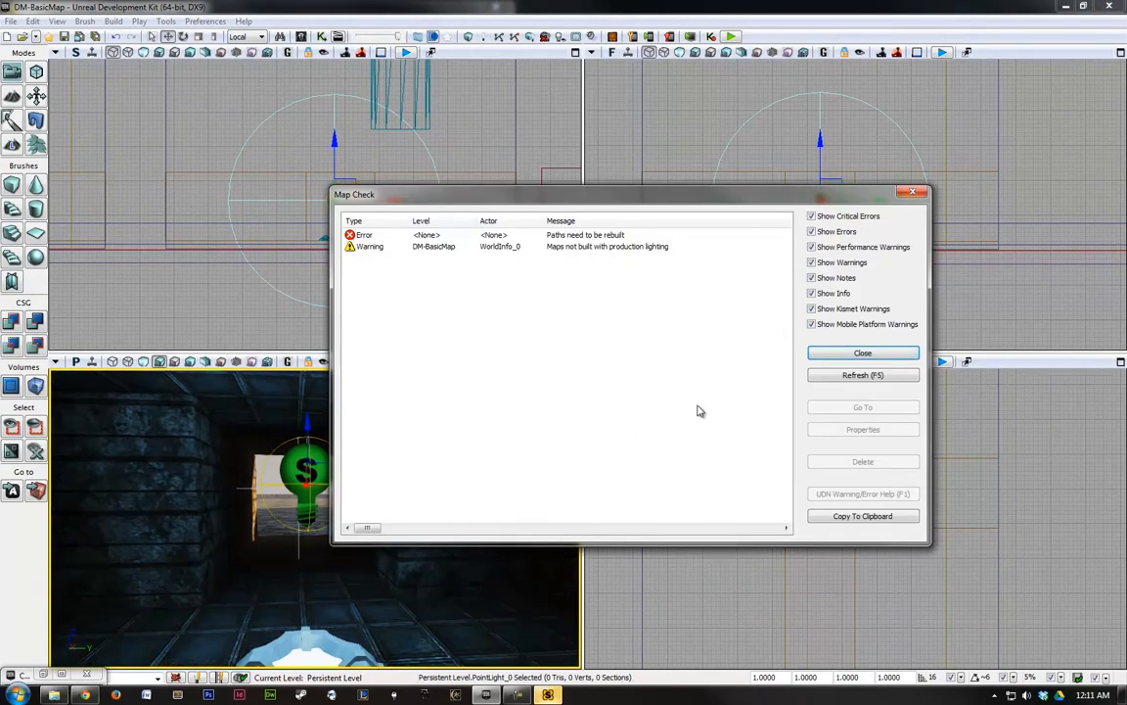
click(898, 353)
Examine the rebuilt lighting inside the passages and outside around the buildings and column.
right_drag(482, 445, 249, 529)
key(s)
click(304, 558)
right_drag(304, 558, 580, 569)
key(d)
right_drag(582, 568, 316, 506)
key(d)
key(d)
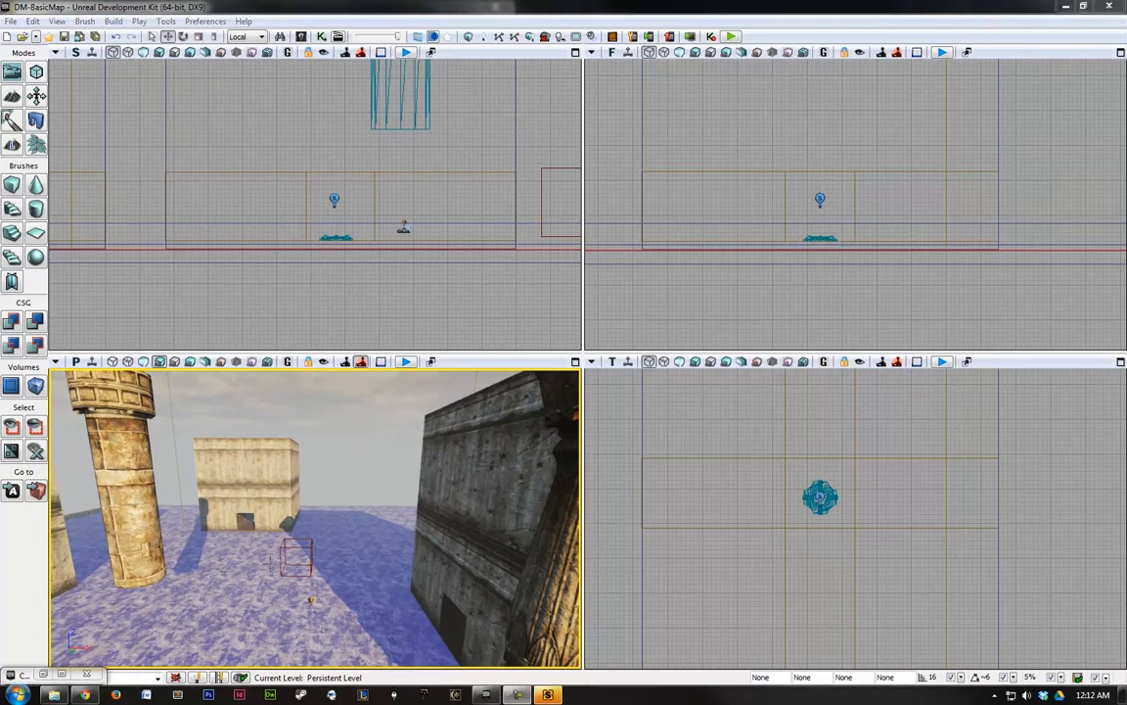
In Actor Classes, expand Lights and PointLights, choose PointLight as the actor to place, and return to the level views.
click(63, 673)
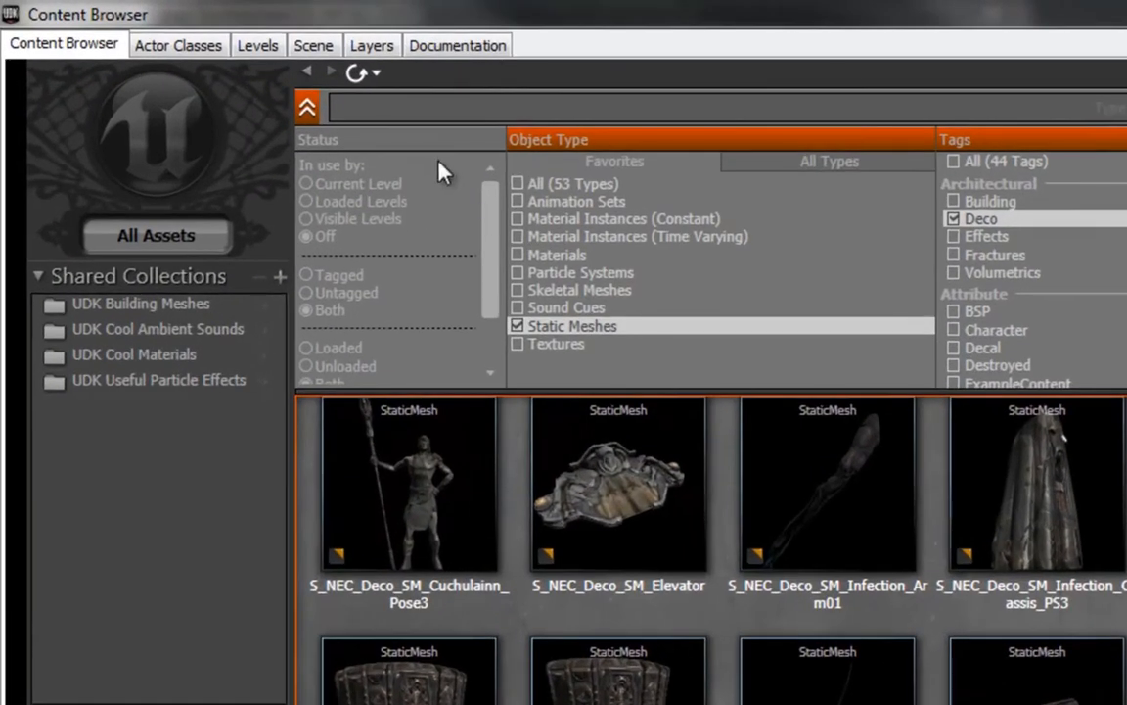
click(156, 46)
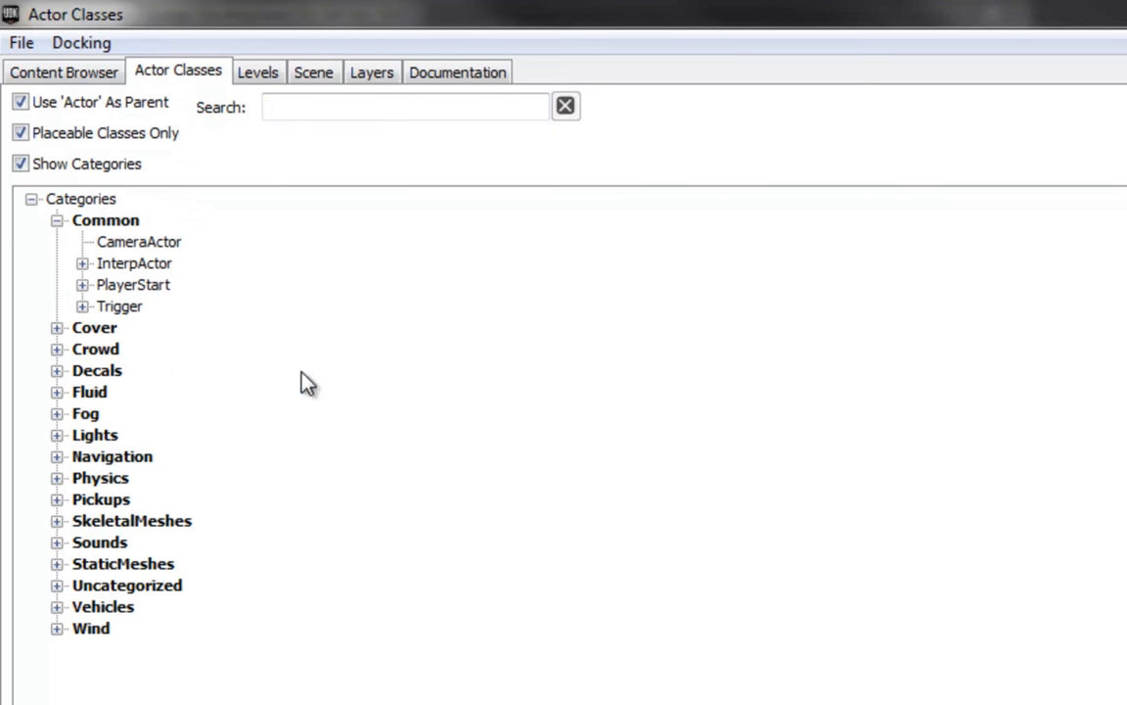
click(57, 435)
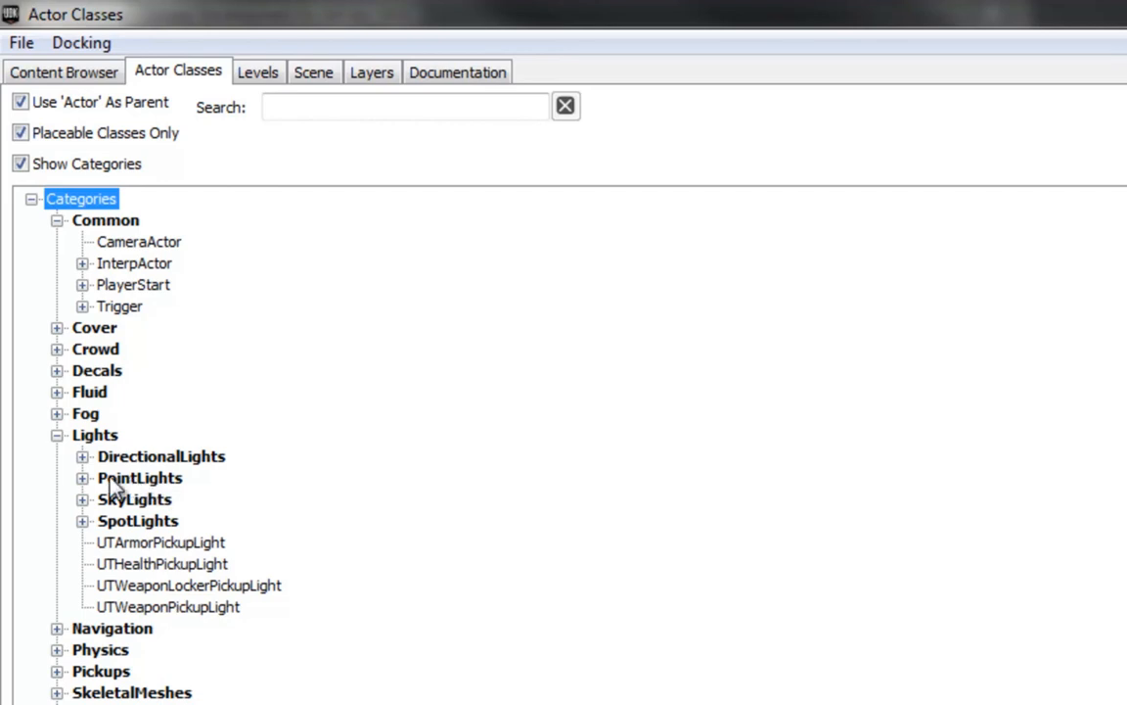
click(84, 479)
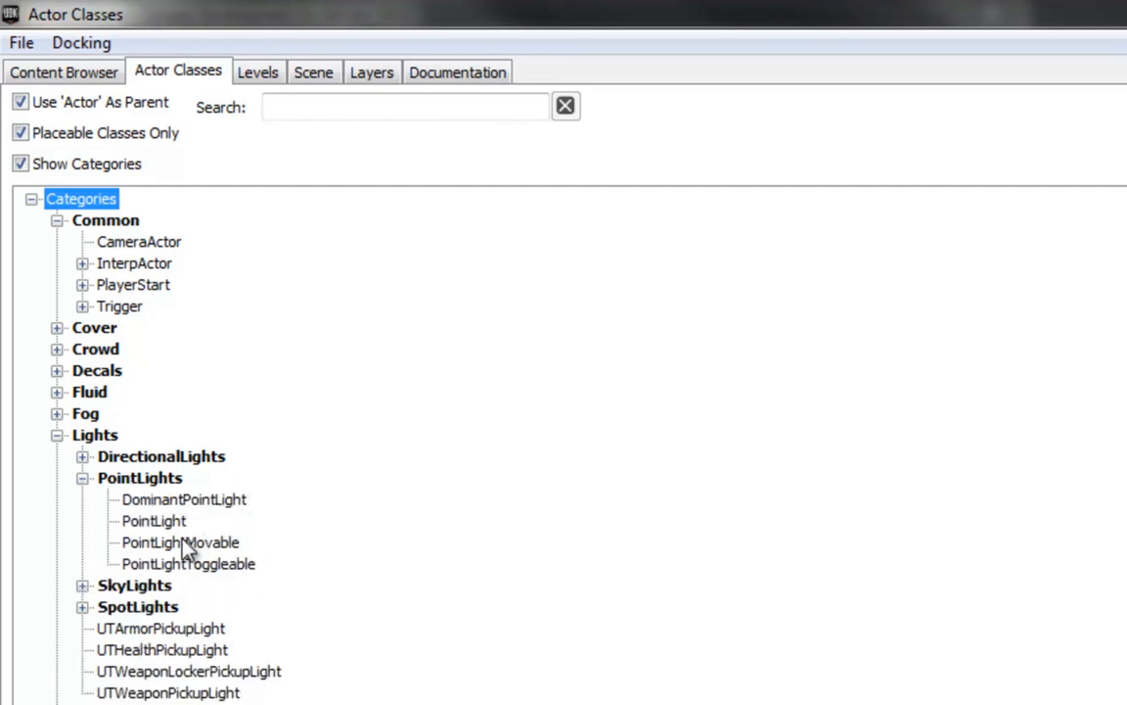
click(159, 519)
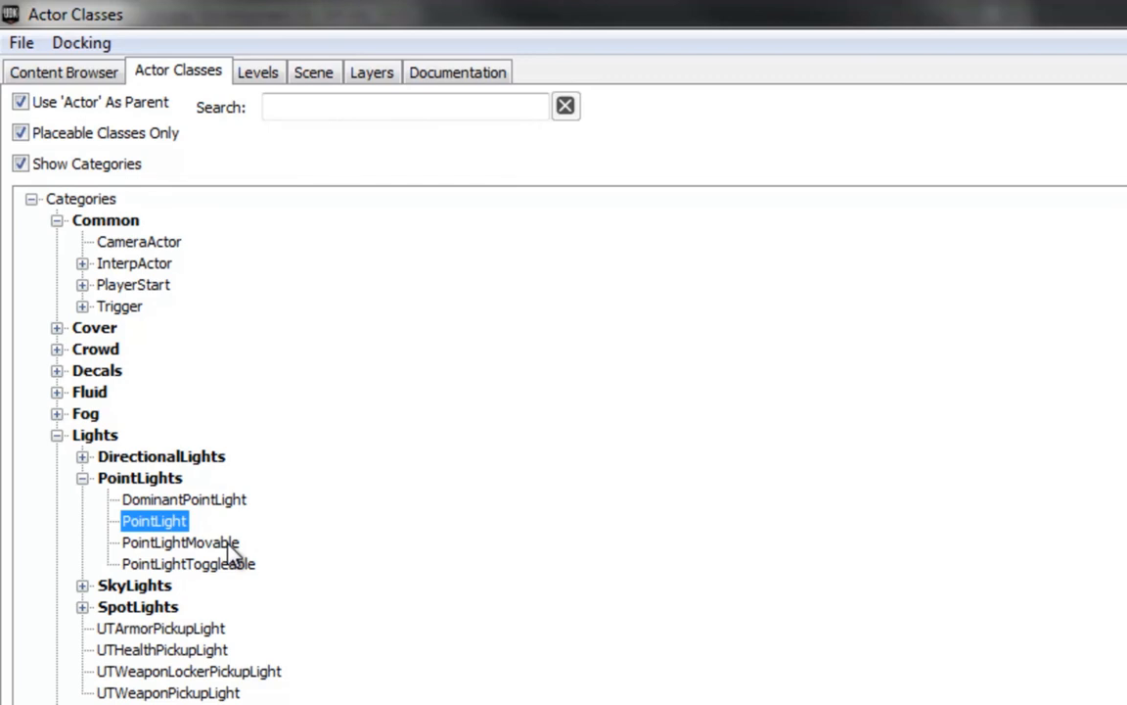
click(186, 542)
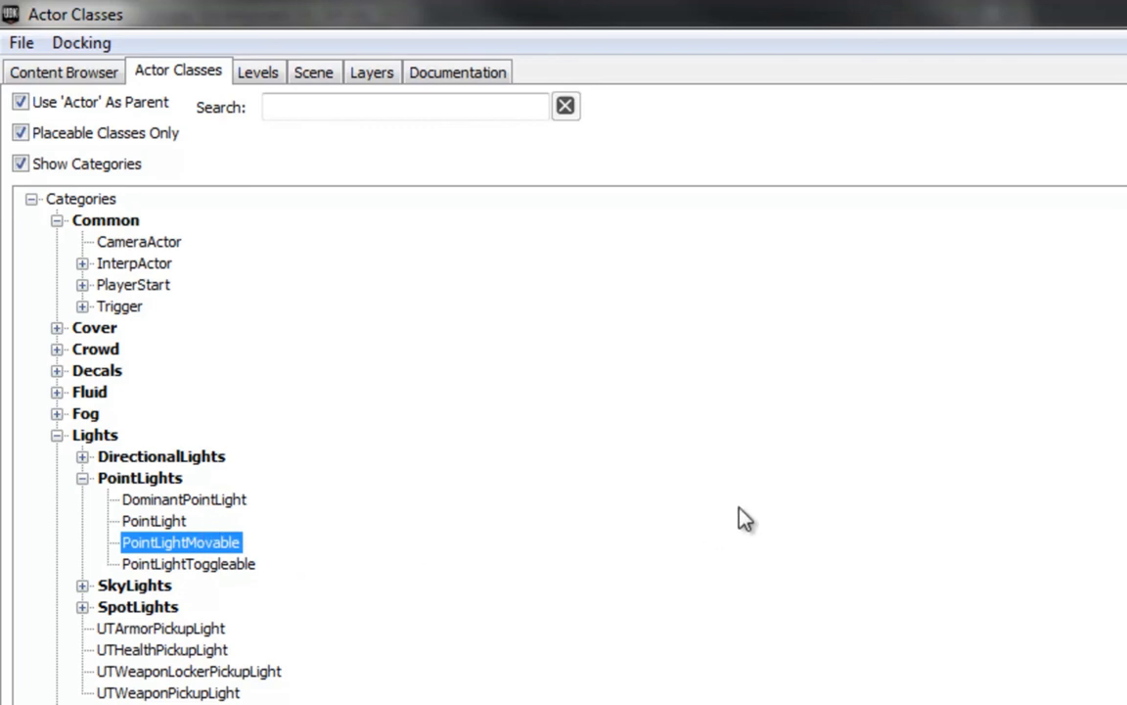
click(152, 520)
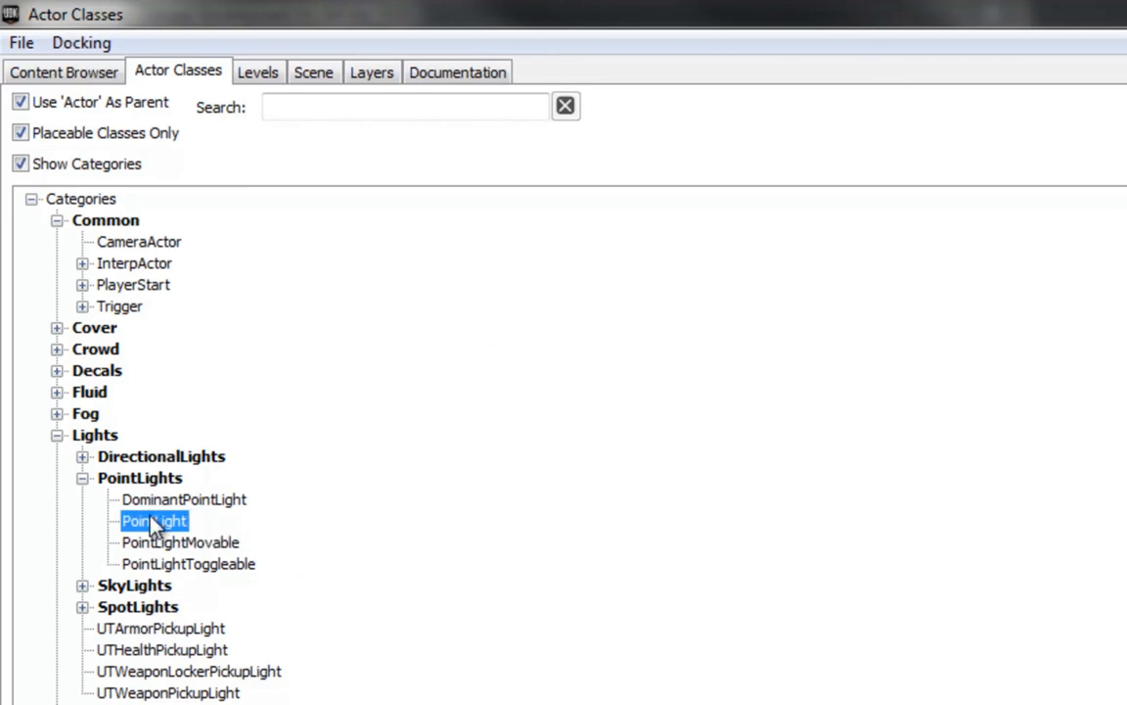
right_click(154, 523)
click(120, 524)
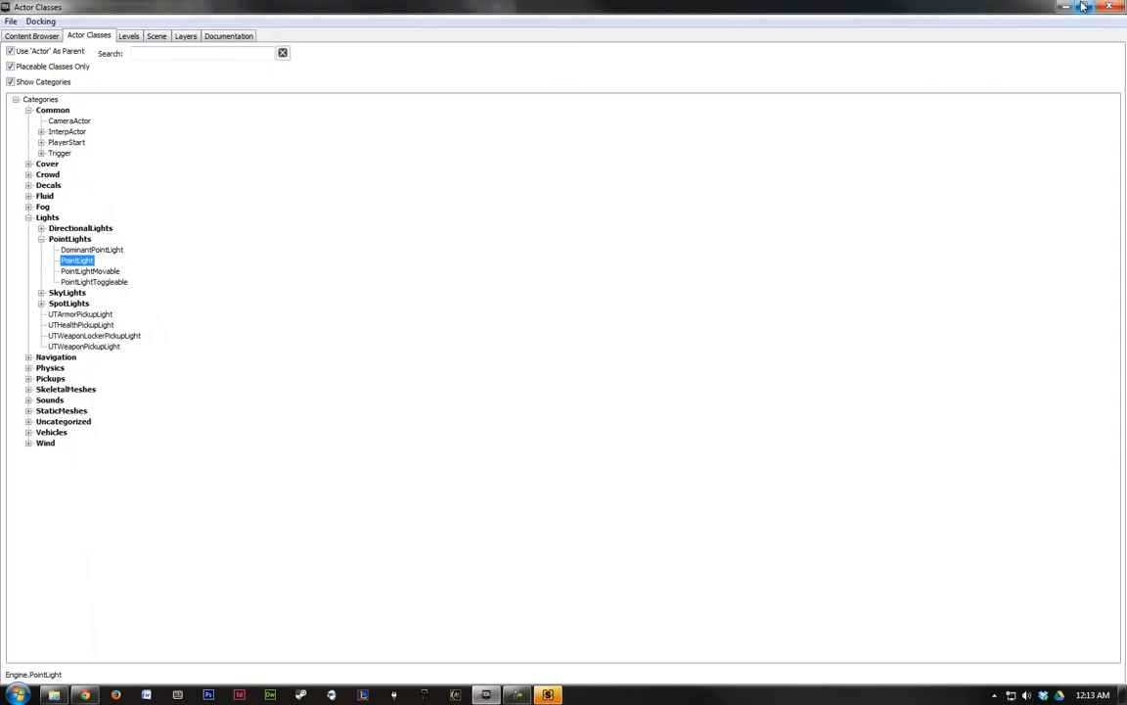
click(1084, 6)
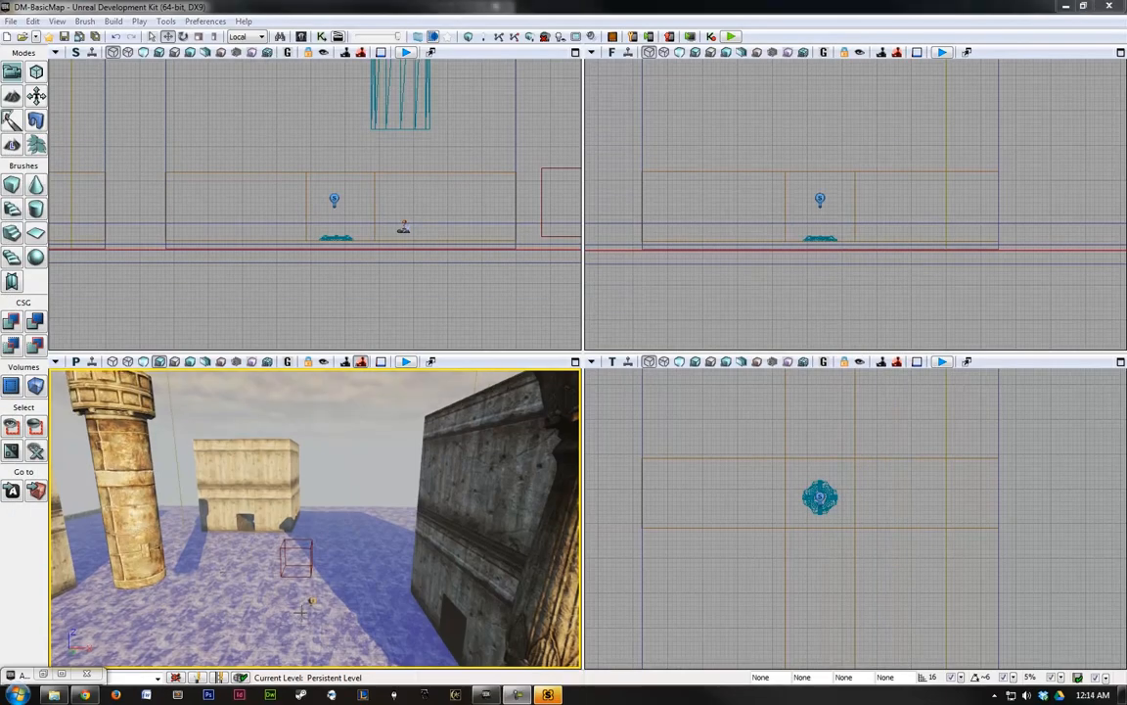
Add a PointLight on the open floor between the column and the buildings and raise it well above the ground.
right_click(252, 582)
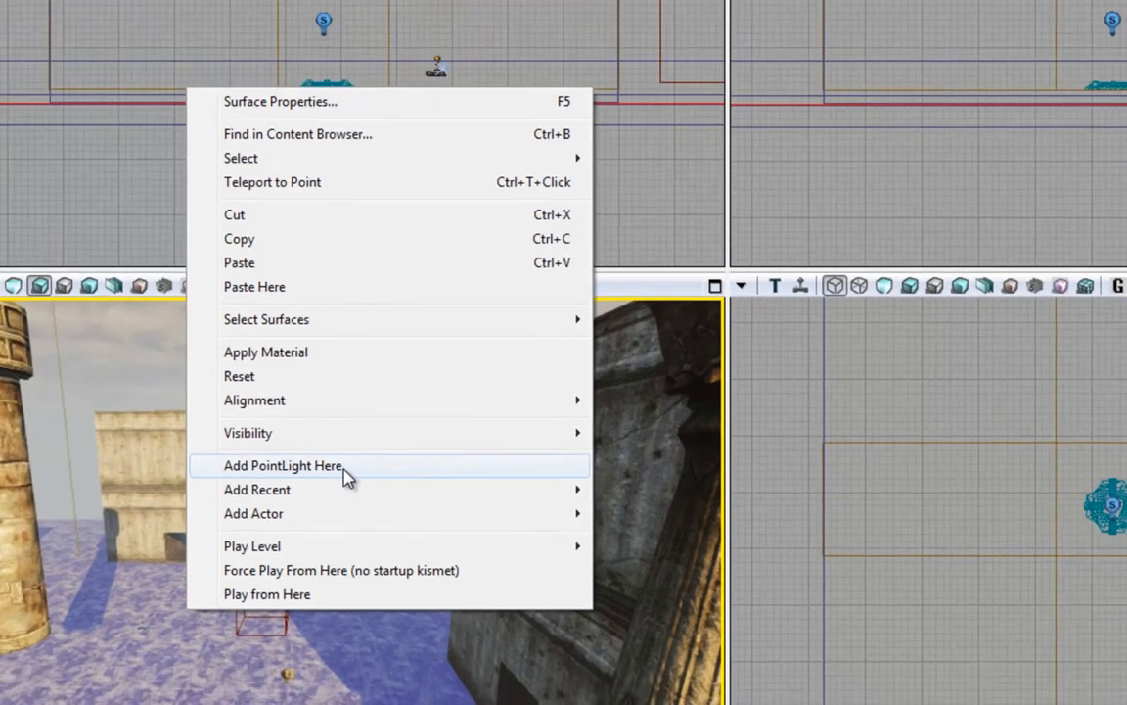
click(343, 462)
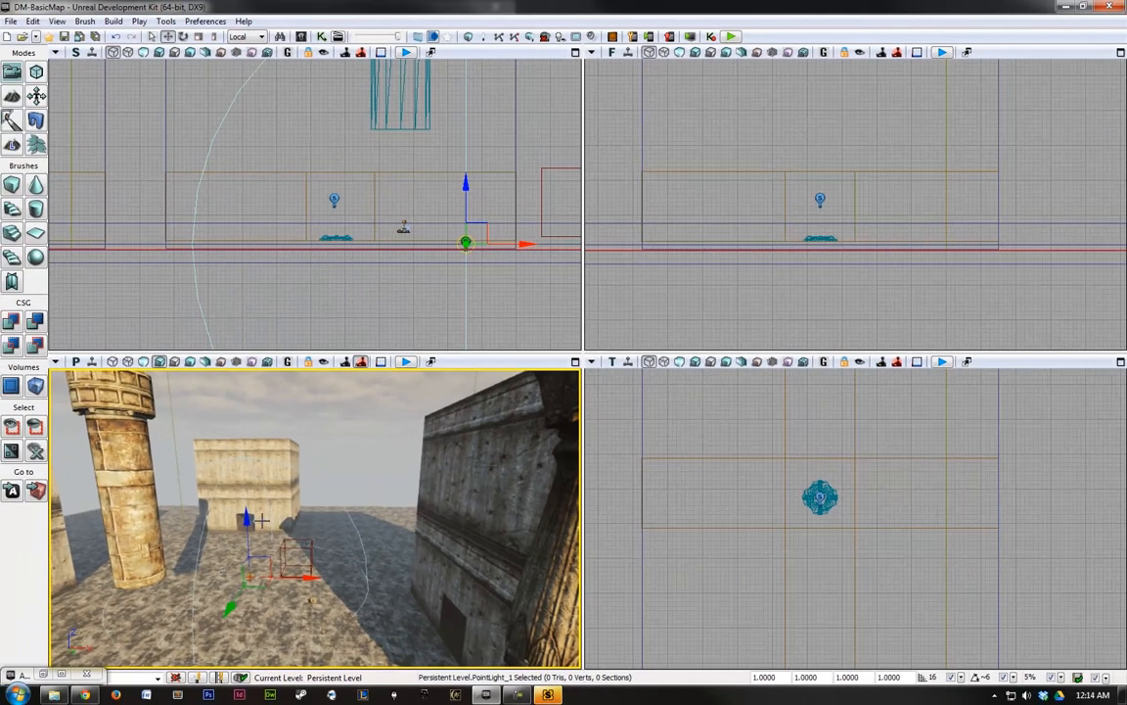
drag(254, 479, 258, 460)
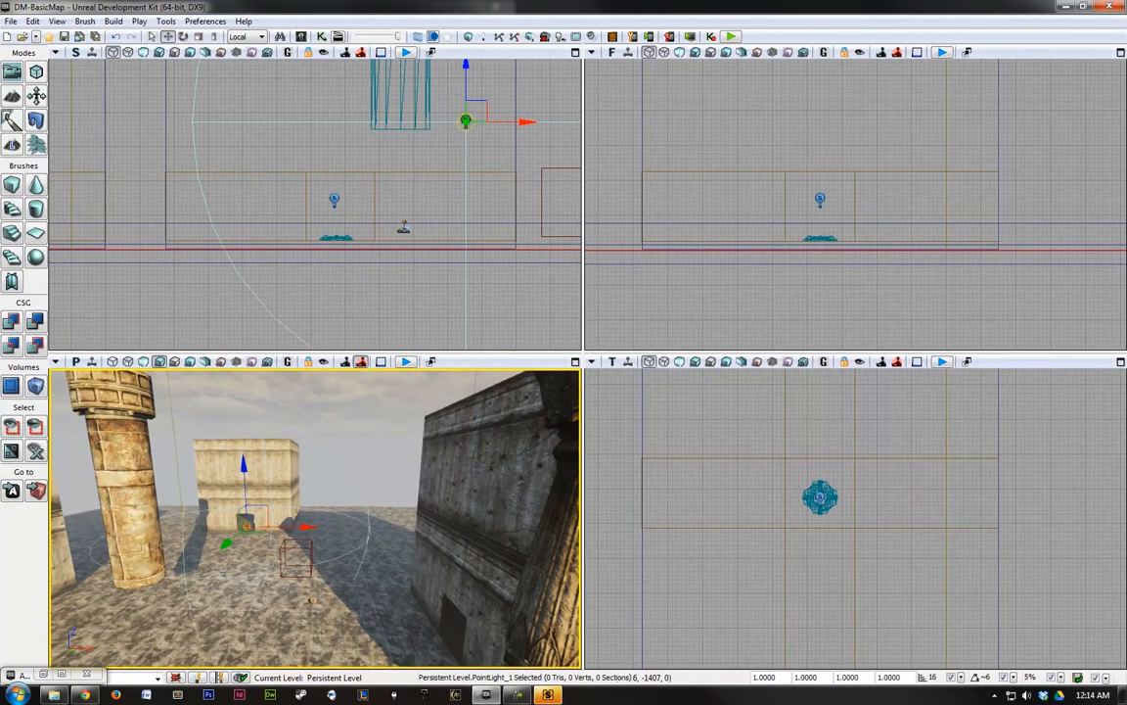